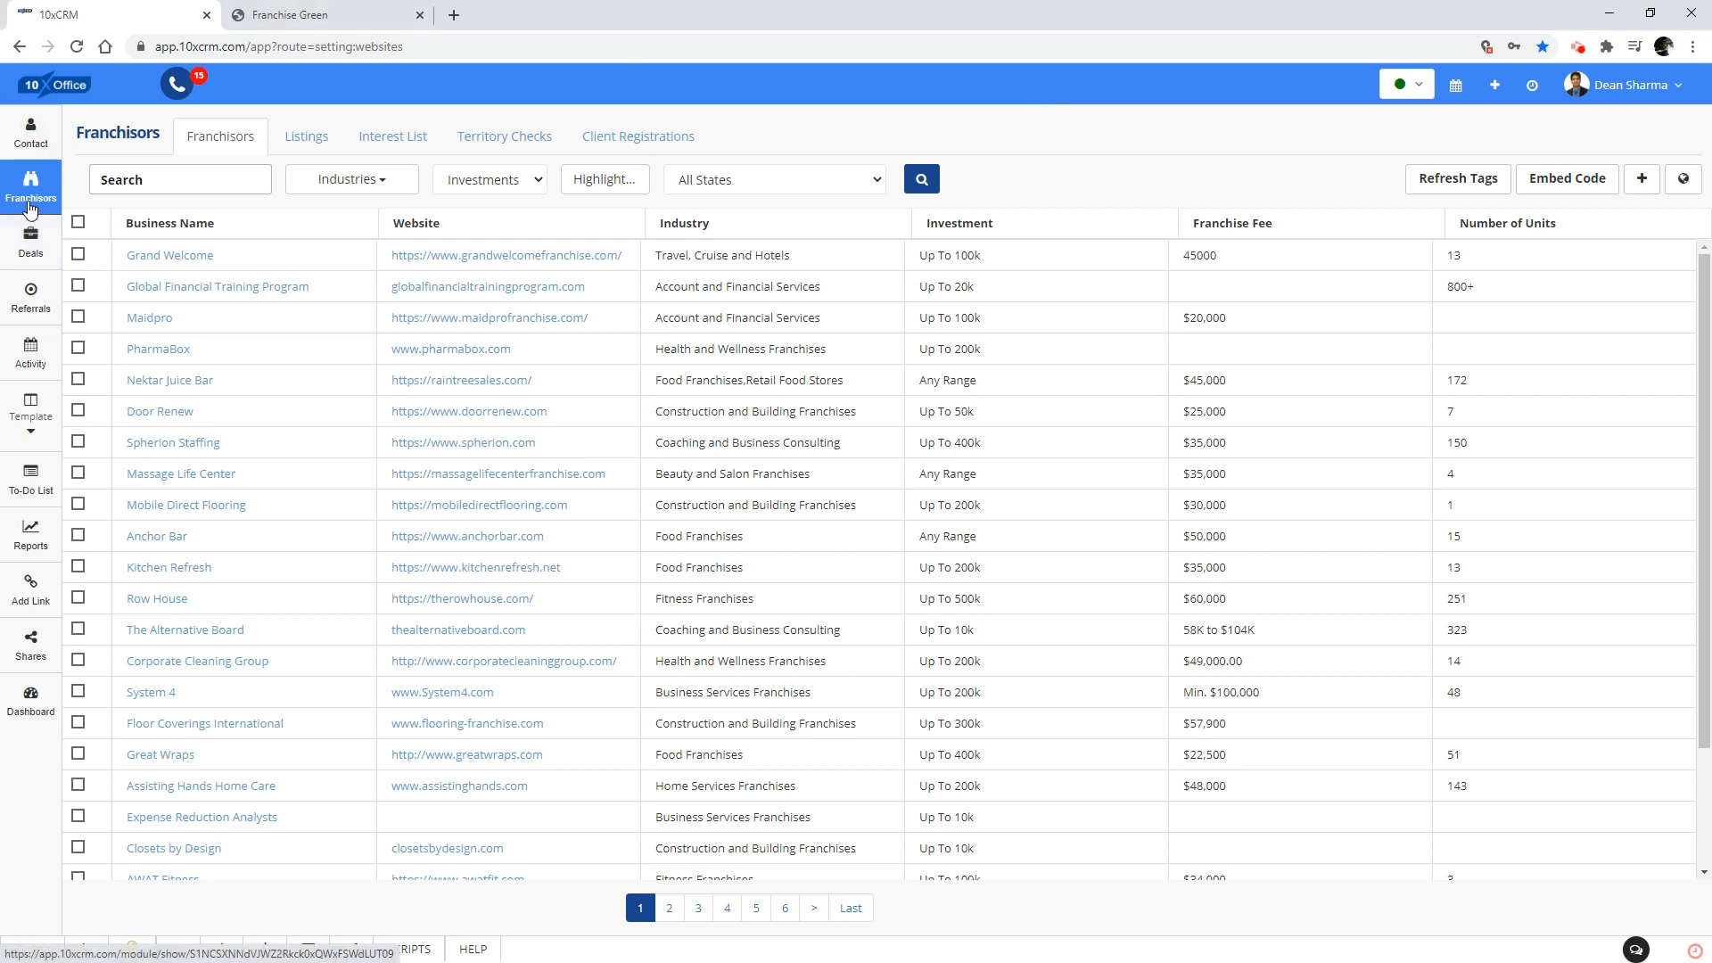
# From the franchisors' website management, copy the Green theme site out of the Site Library and return to the website list.
pyautogui.scroll(-2, 231, 652)
pyautogui.scroll(2, 230, 650)
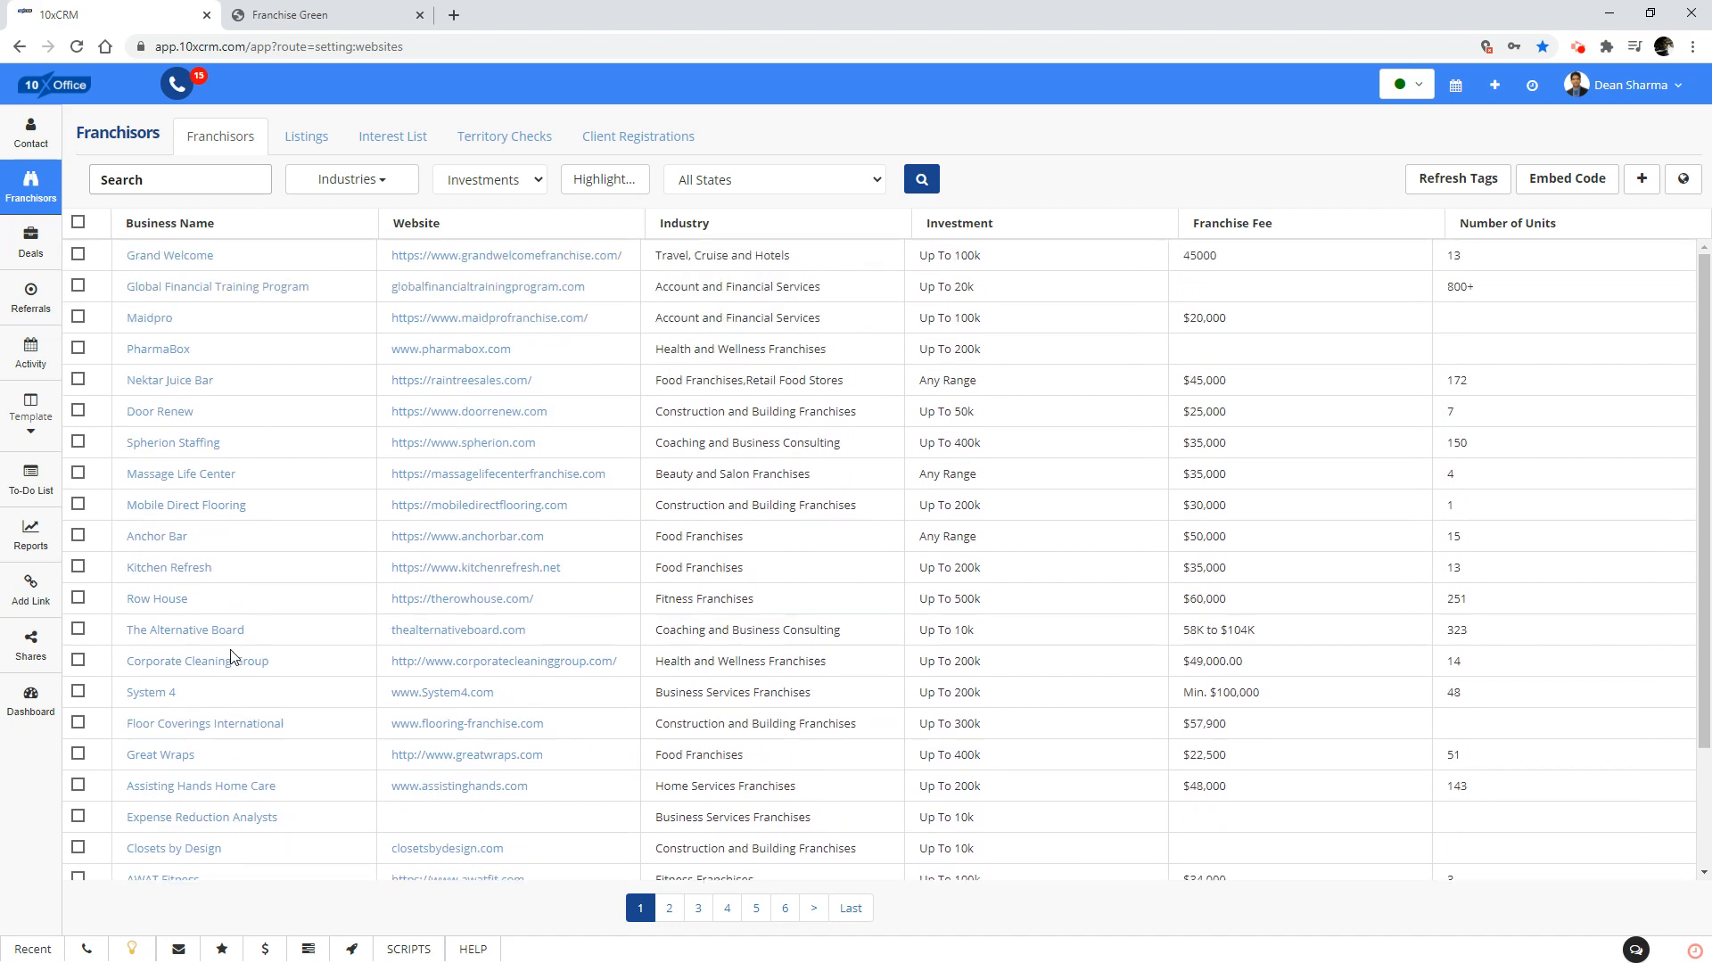
pyautogui.click(1685, 187)
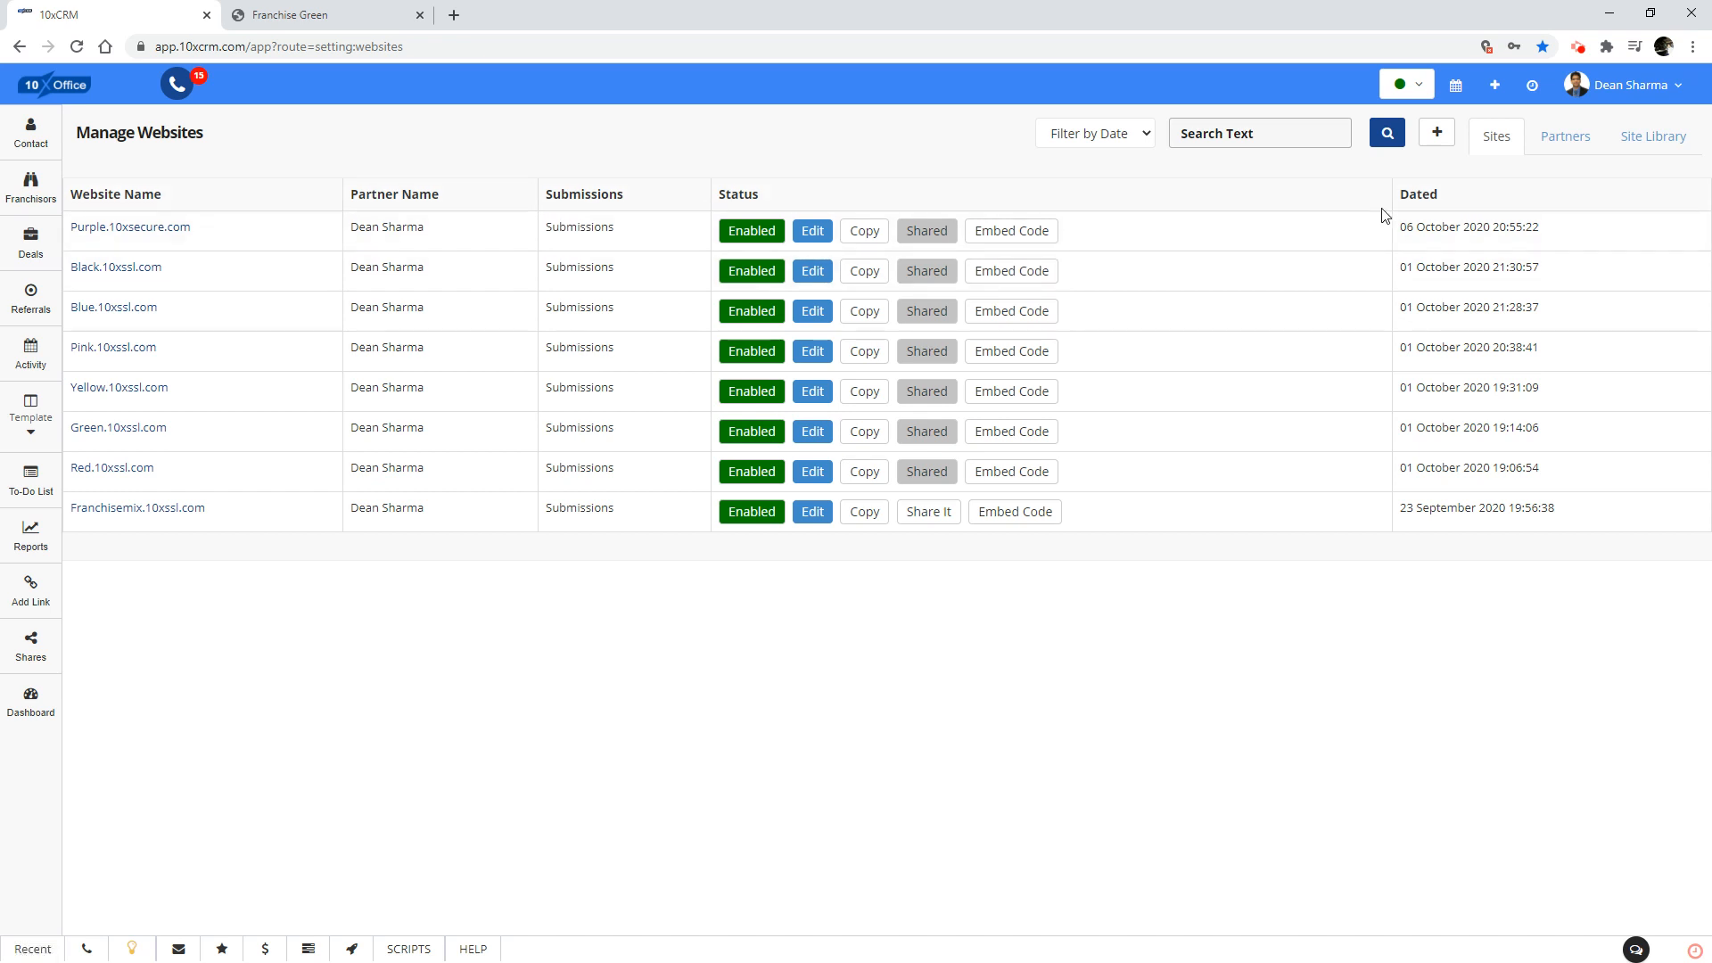
pyautogui.click(1657, 141)
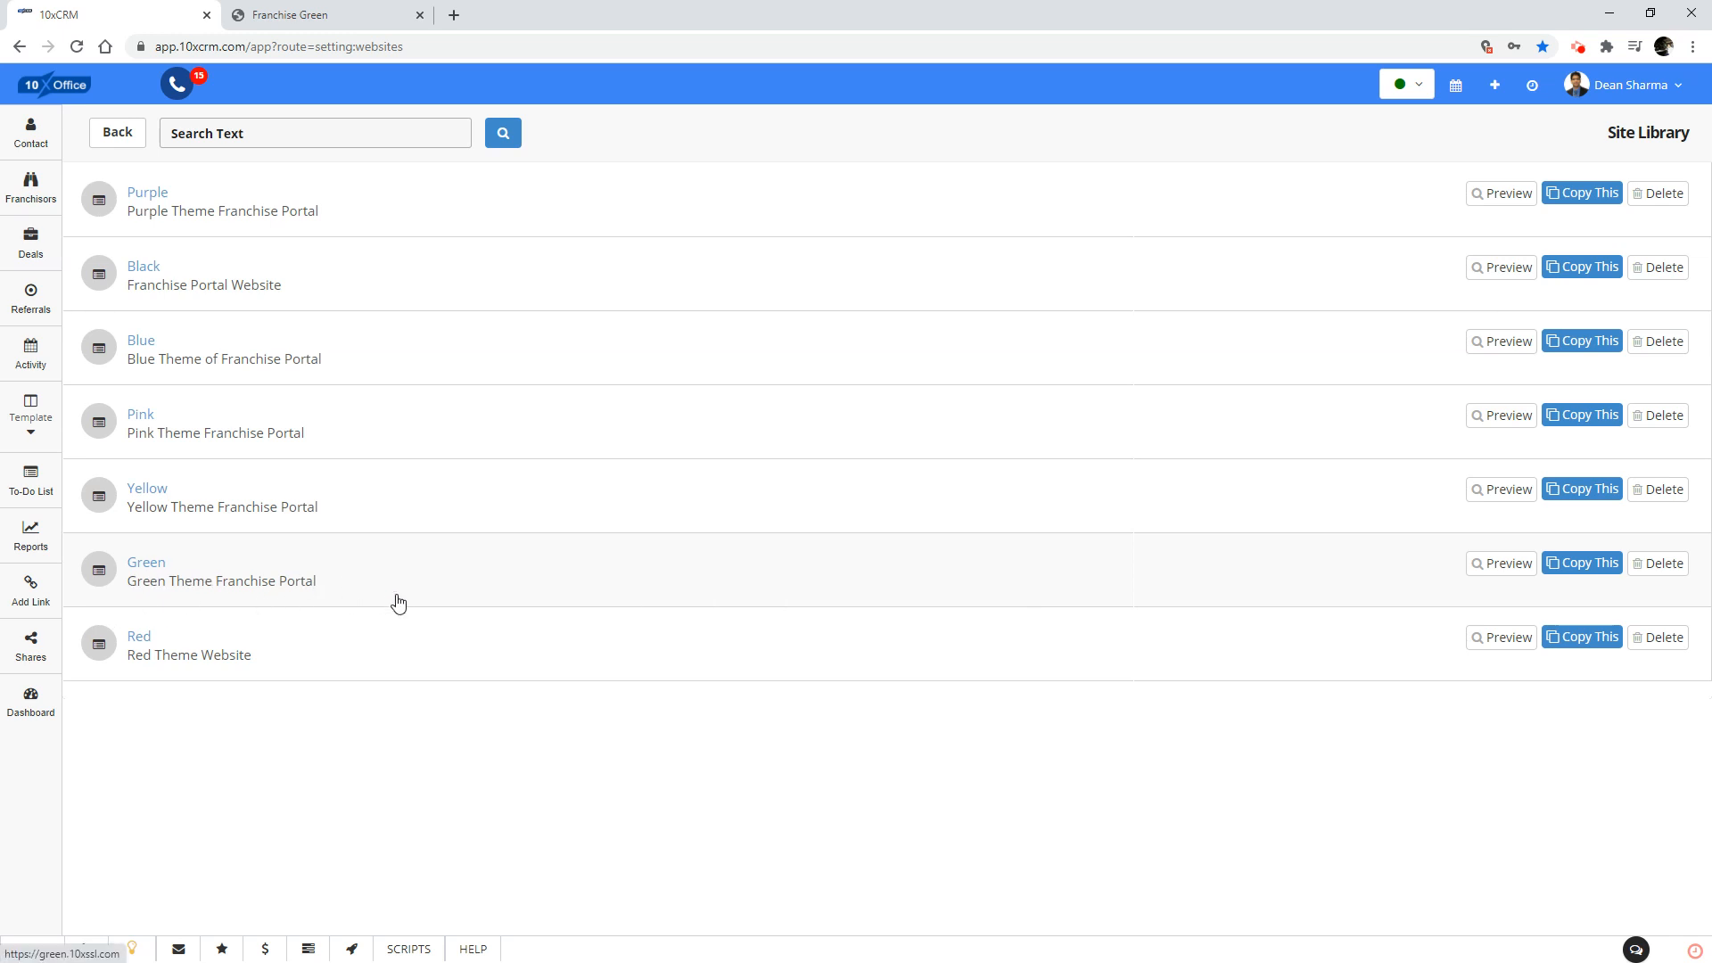
pyautogui.click(1581, 563)
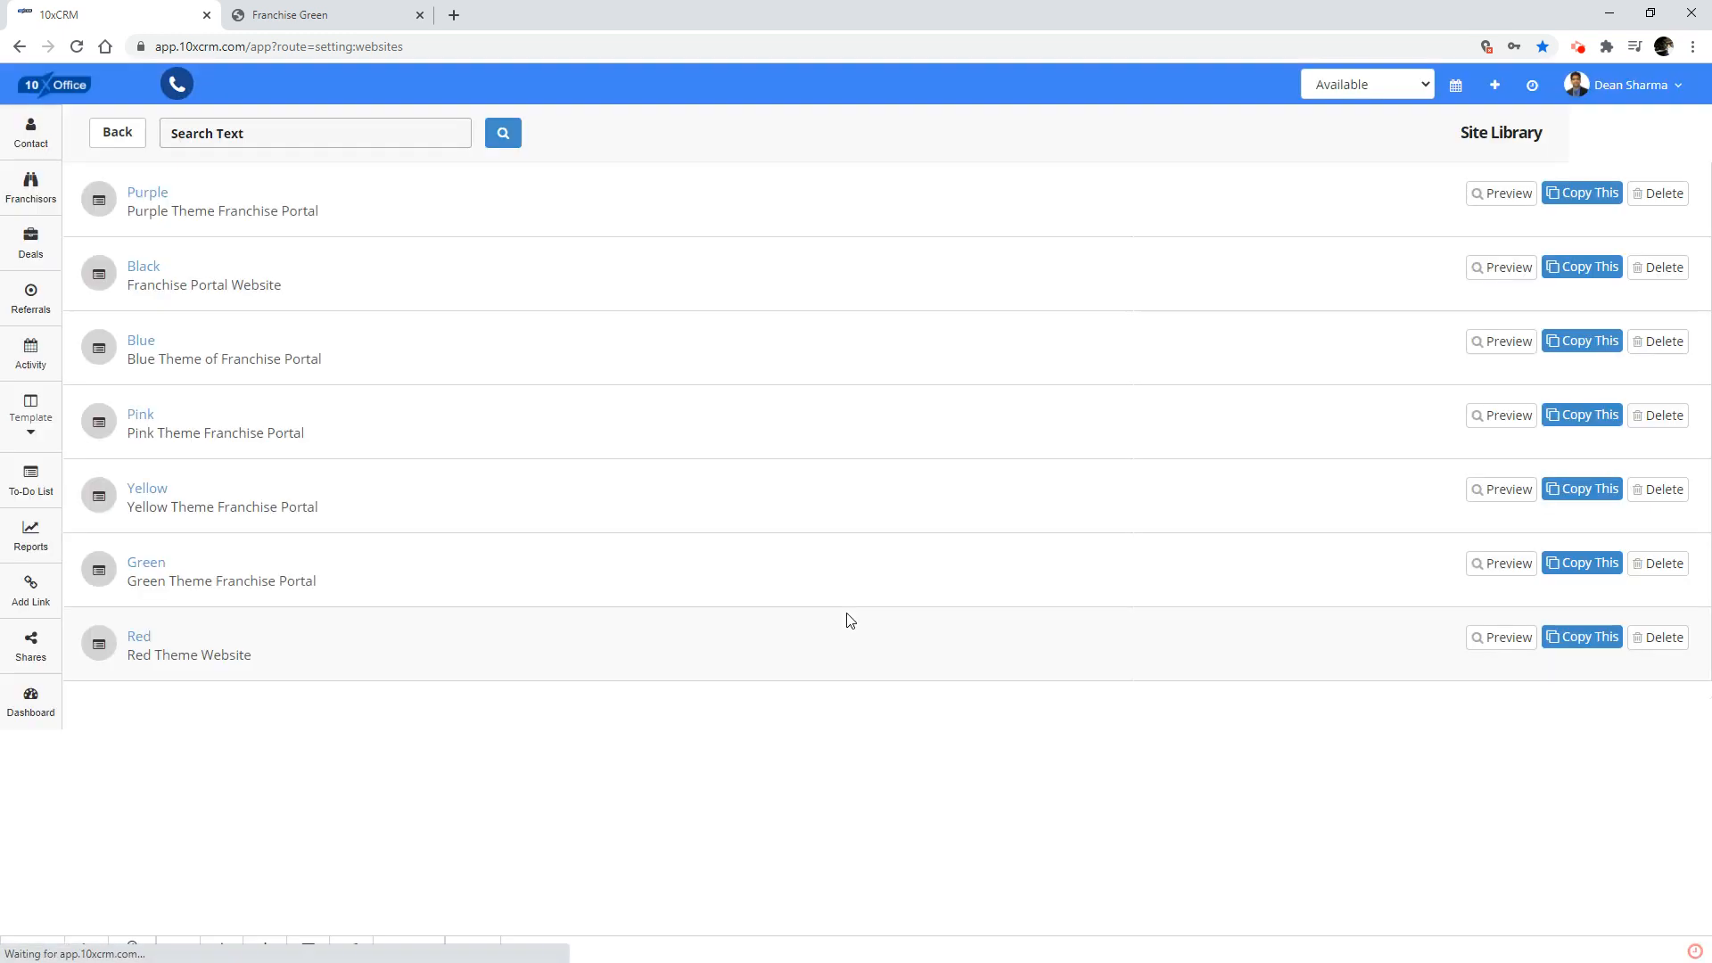
pyautogui.click(116, 134)
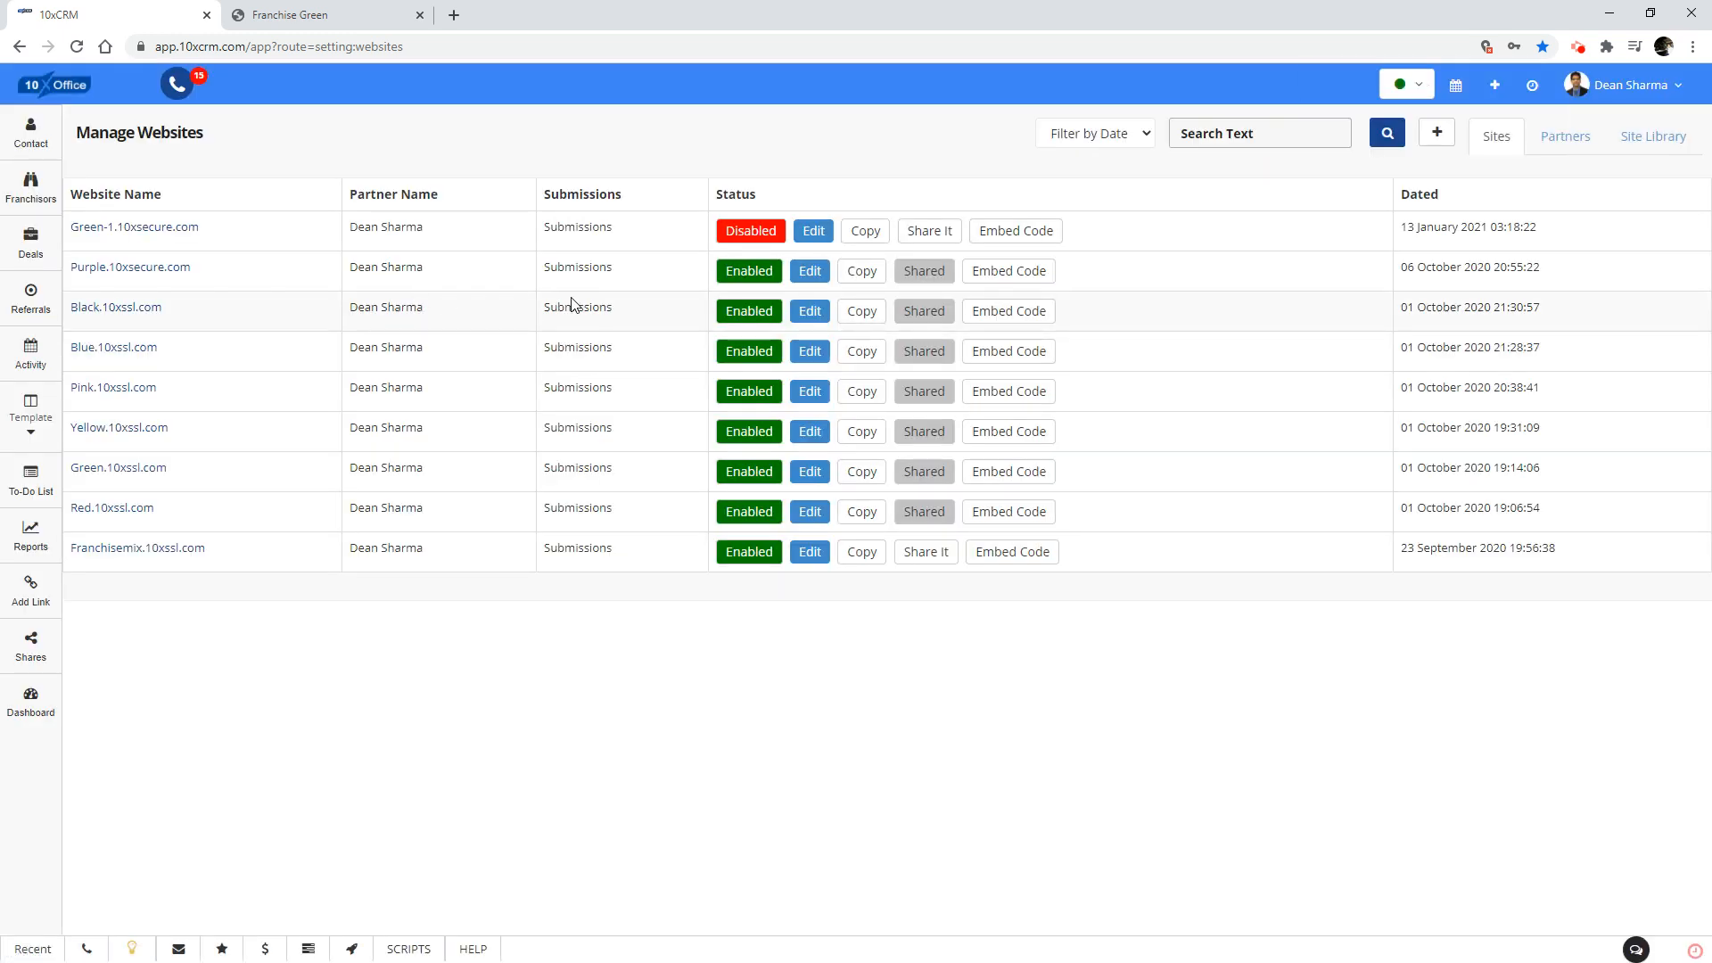
# Open the Green-1.10xsecure.com website for editing and review its contact information, About Us and site information sections.
pyautogui.click(812, 233)
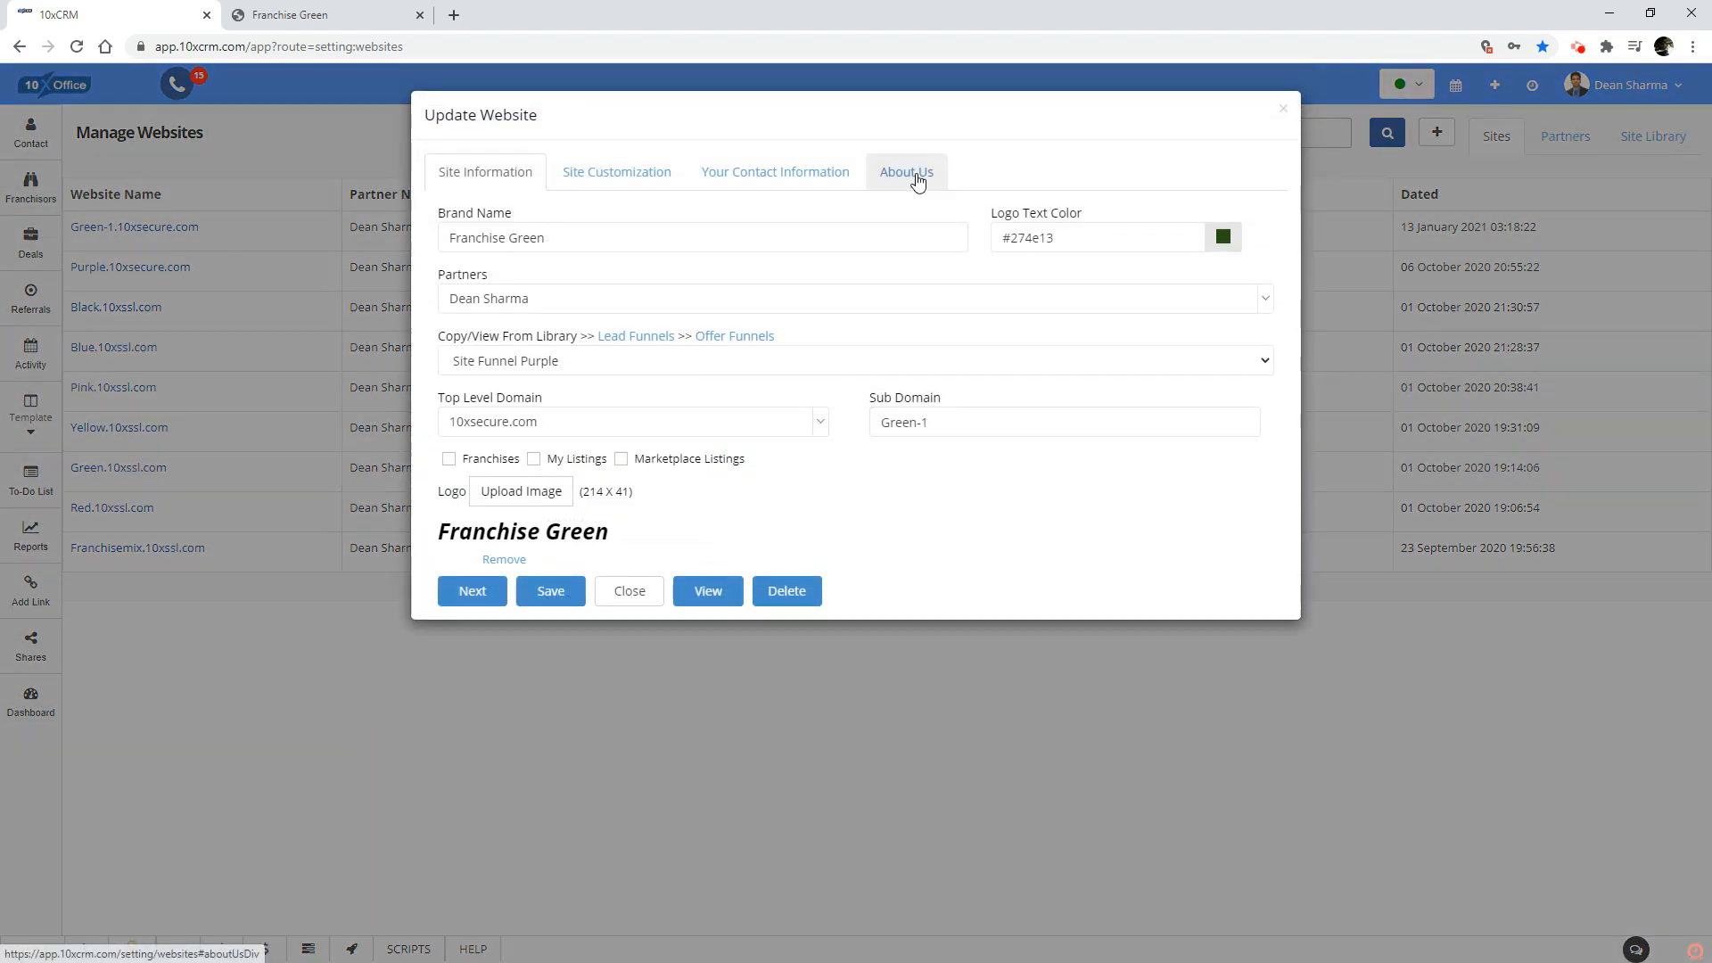
pyautogui.click(810, 179)
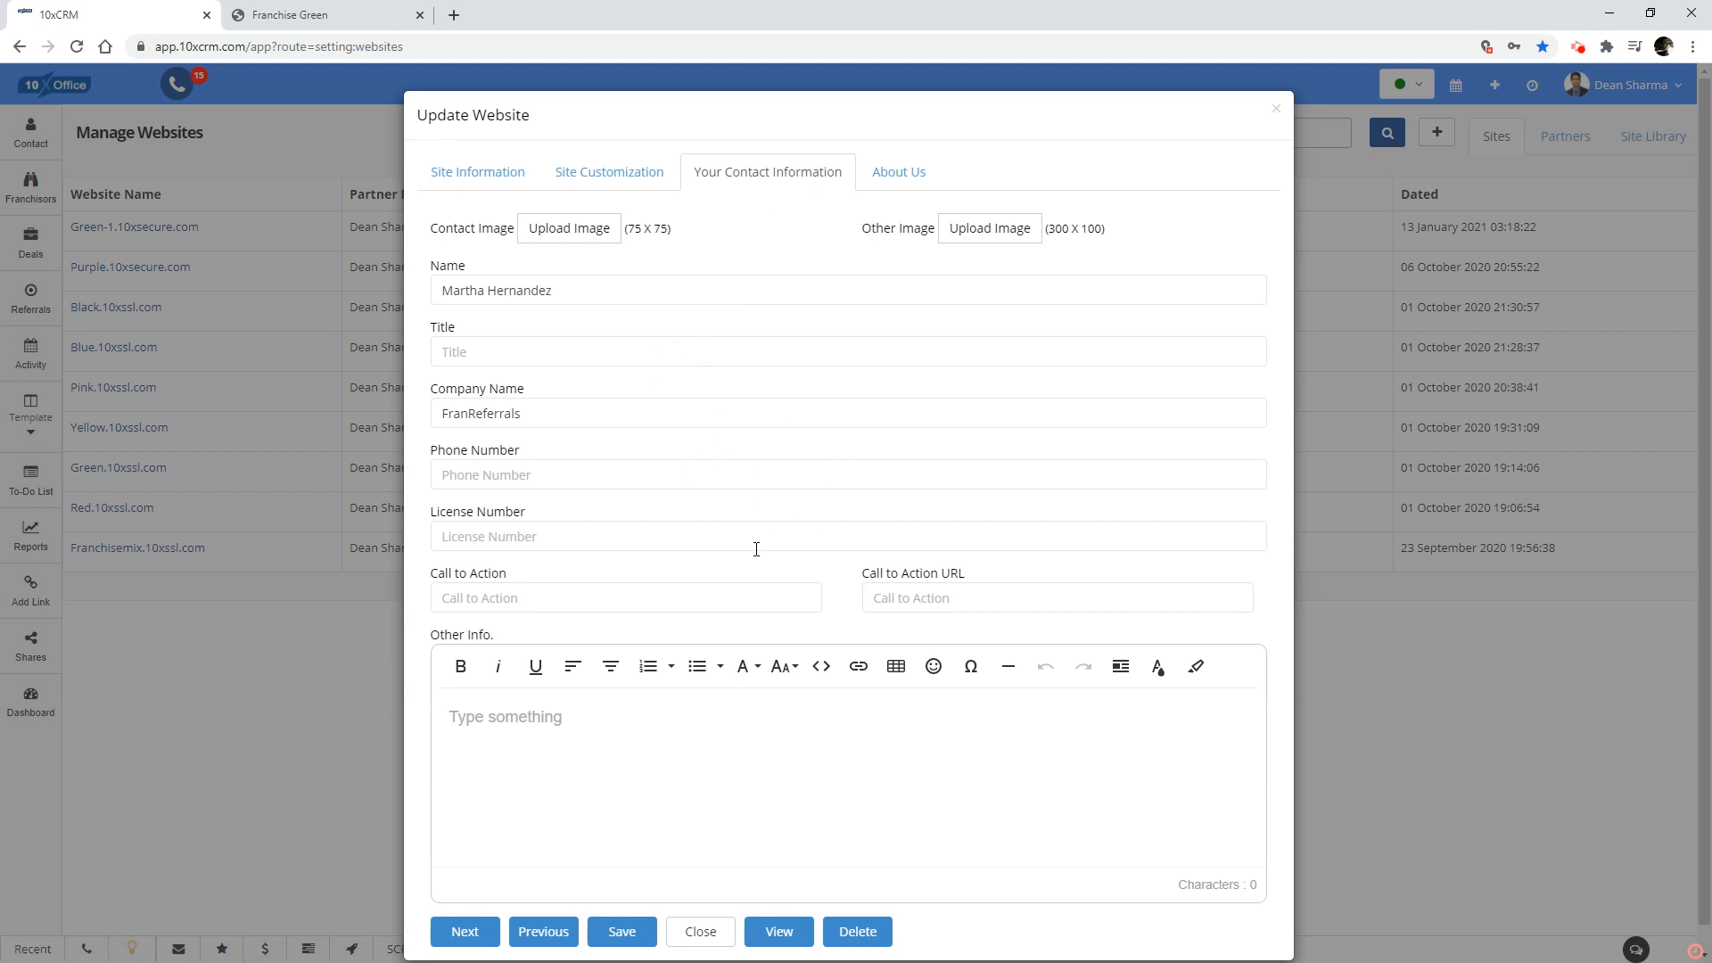
pyautogui.scroll(-1, 756, 548)
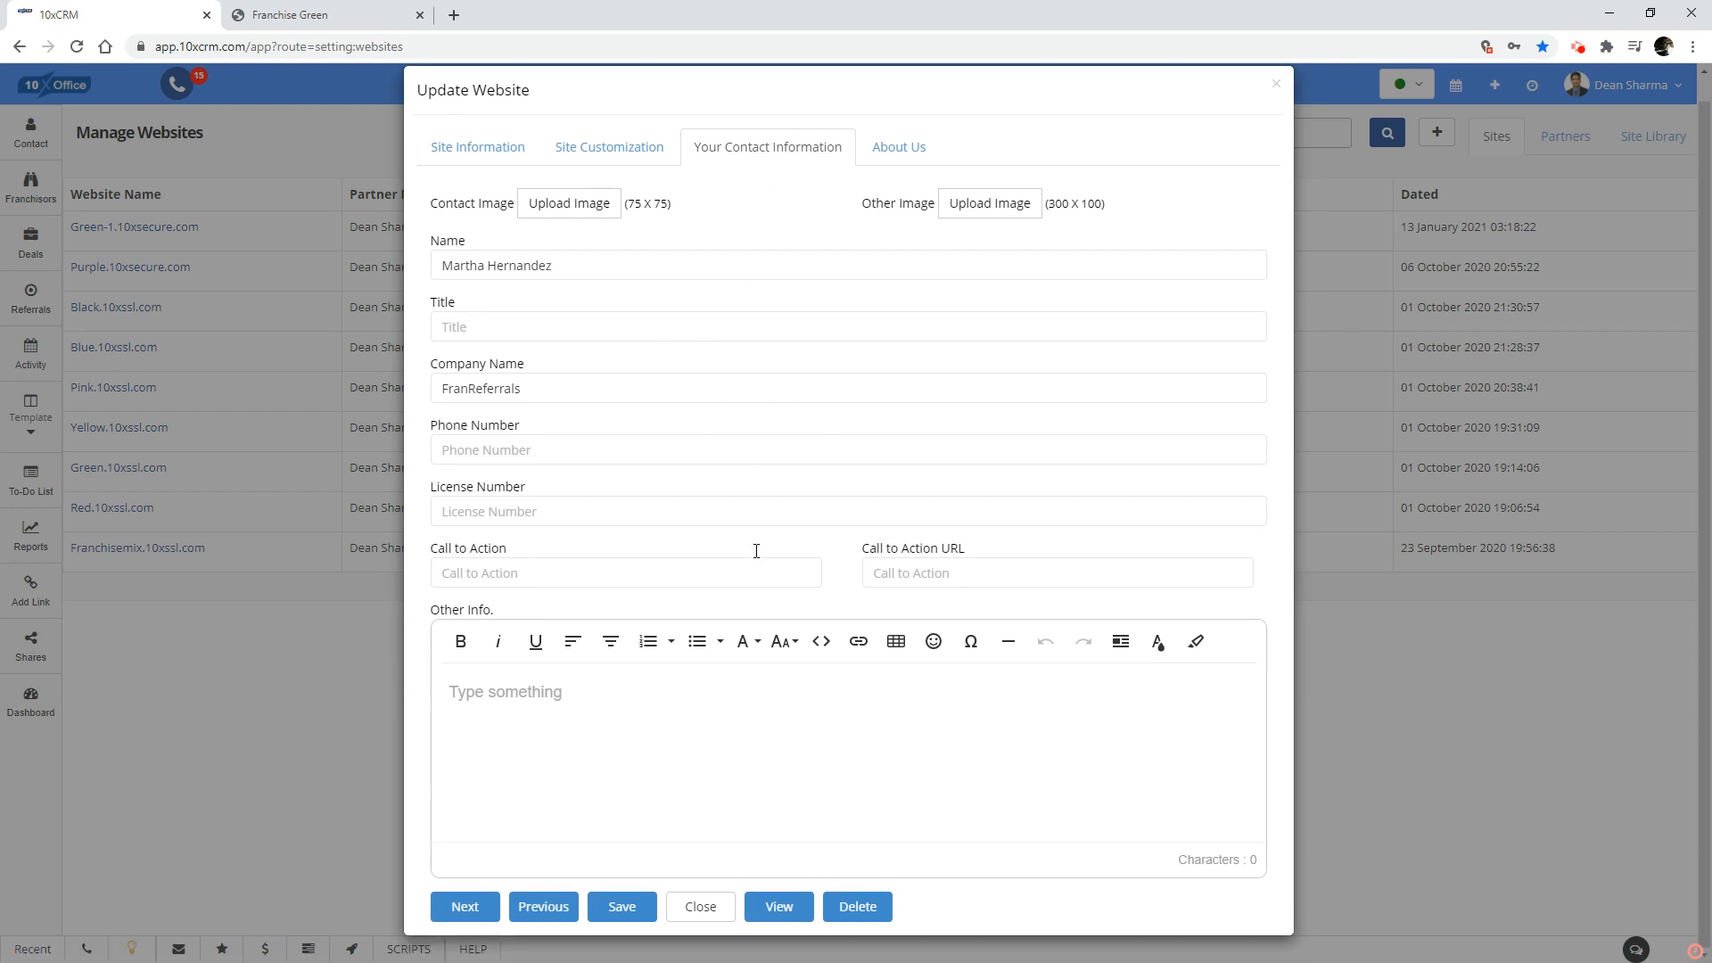
pyautogui.click(909, 156)
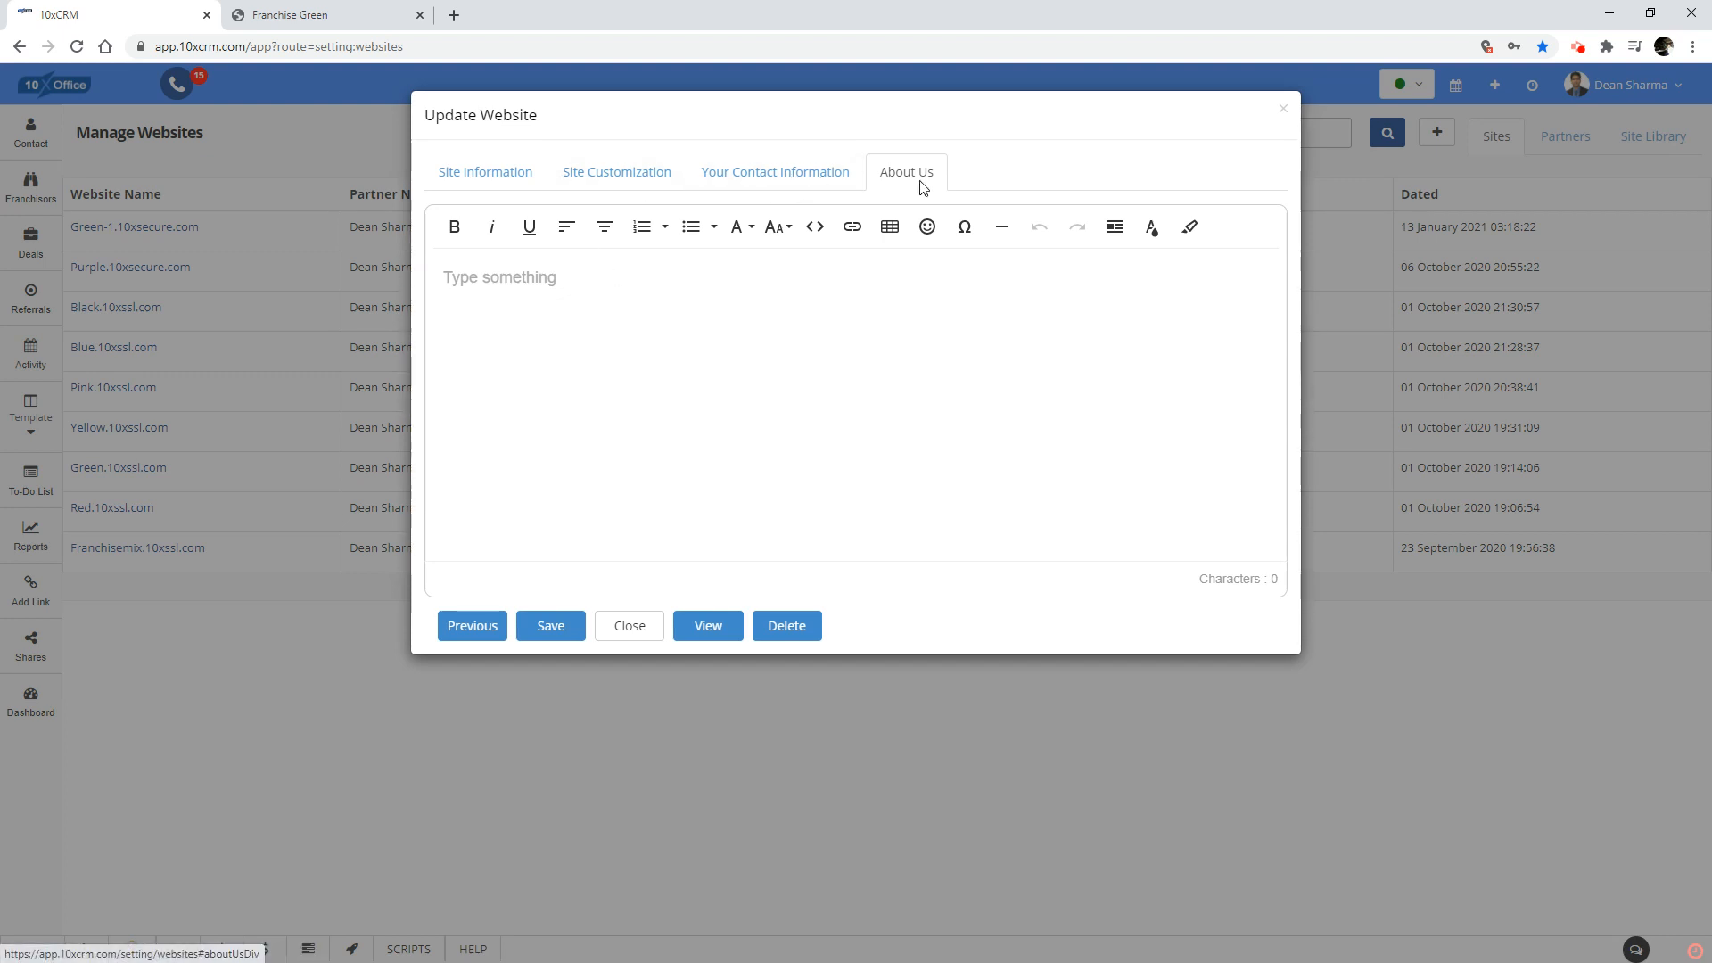
pyautogui.click(488, 183)
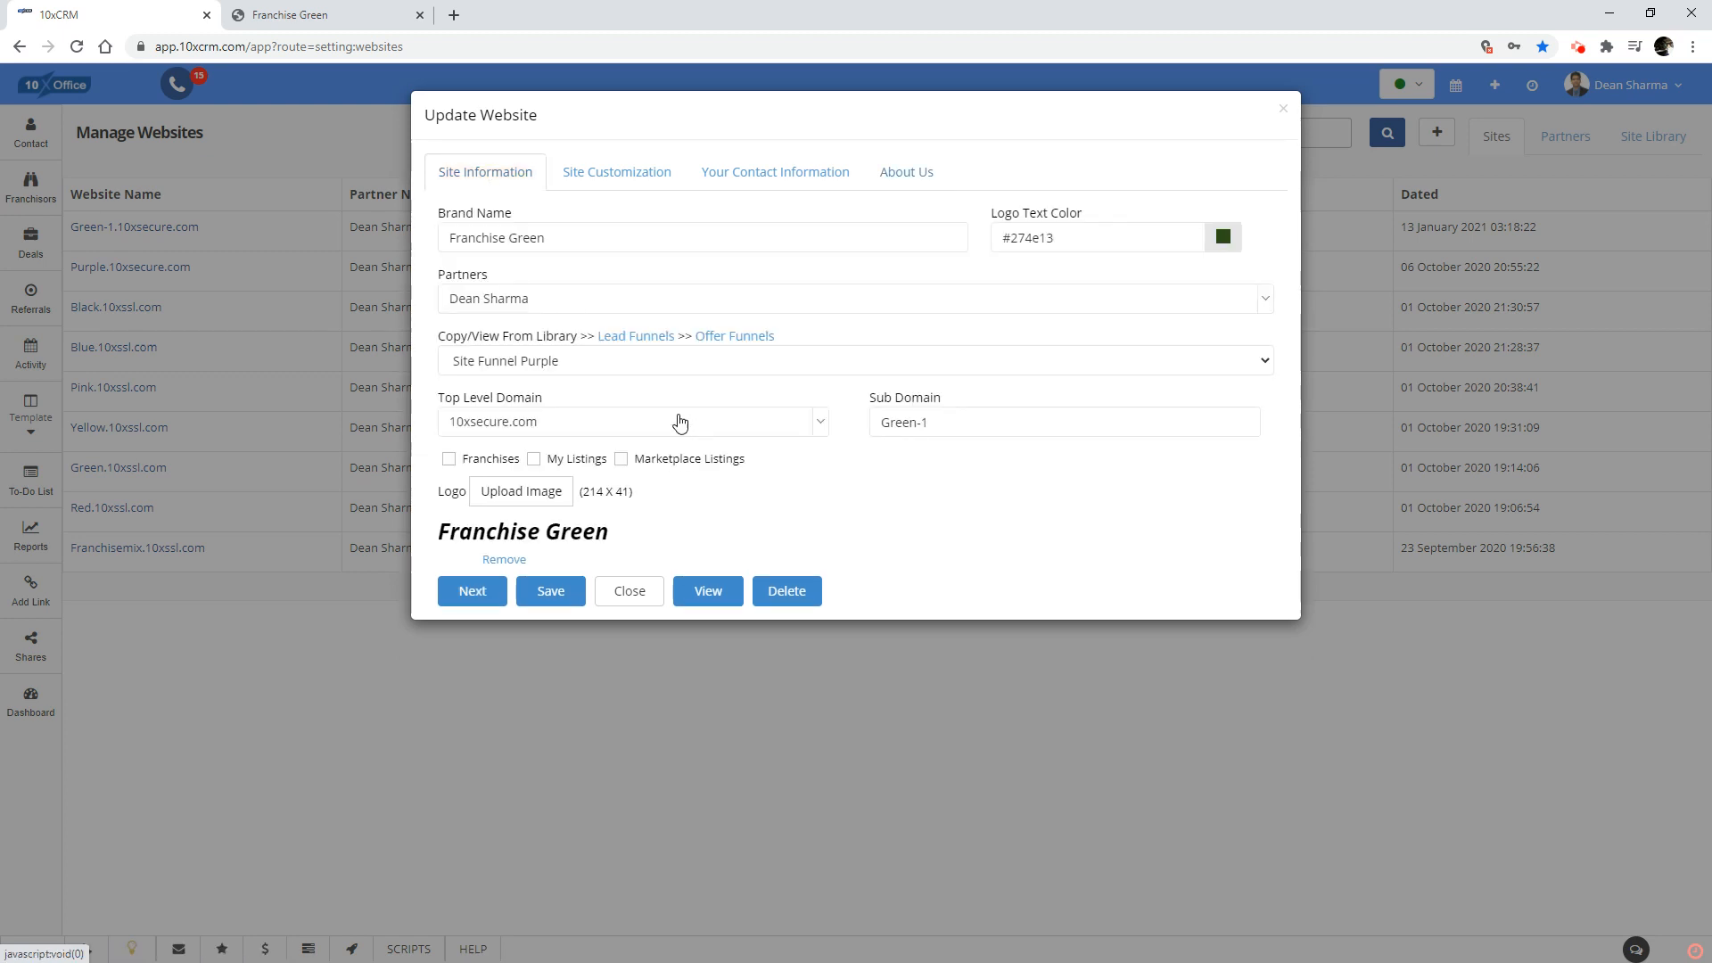
# Set the website's brand name to My First Website and its logo text color to dark yellow #bf9000.
pyautogui.moveTo(570, 242); pyautogui.dragTo(333, 250)
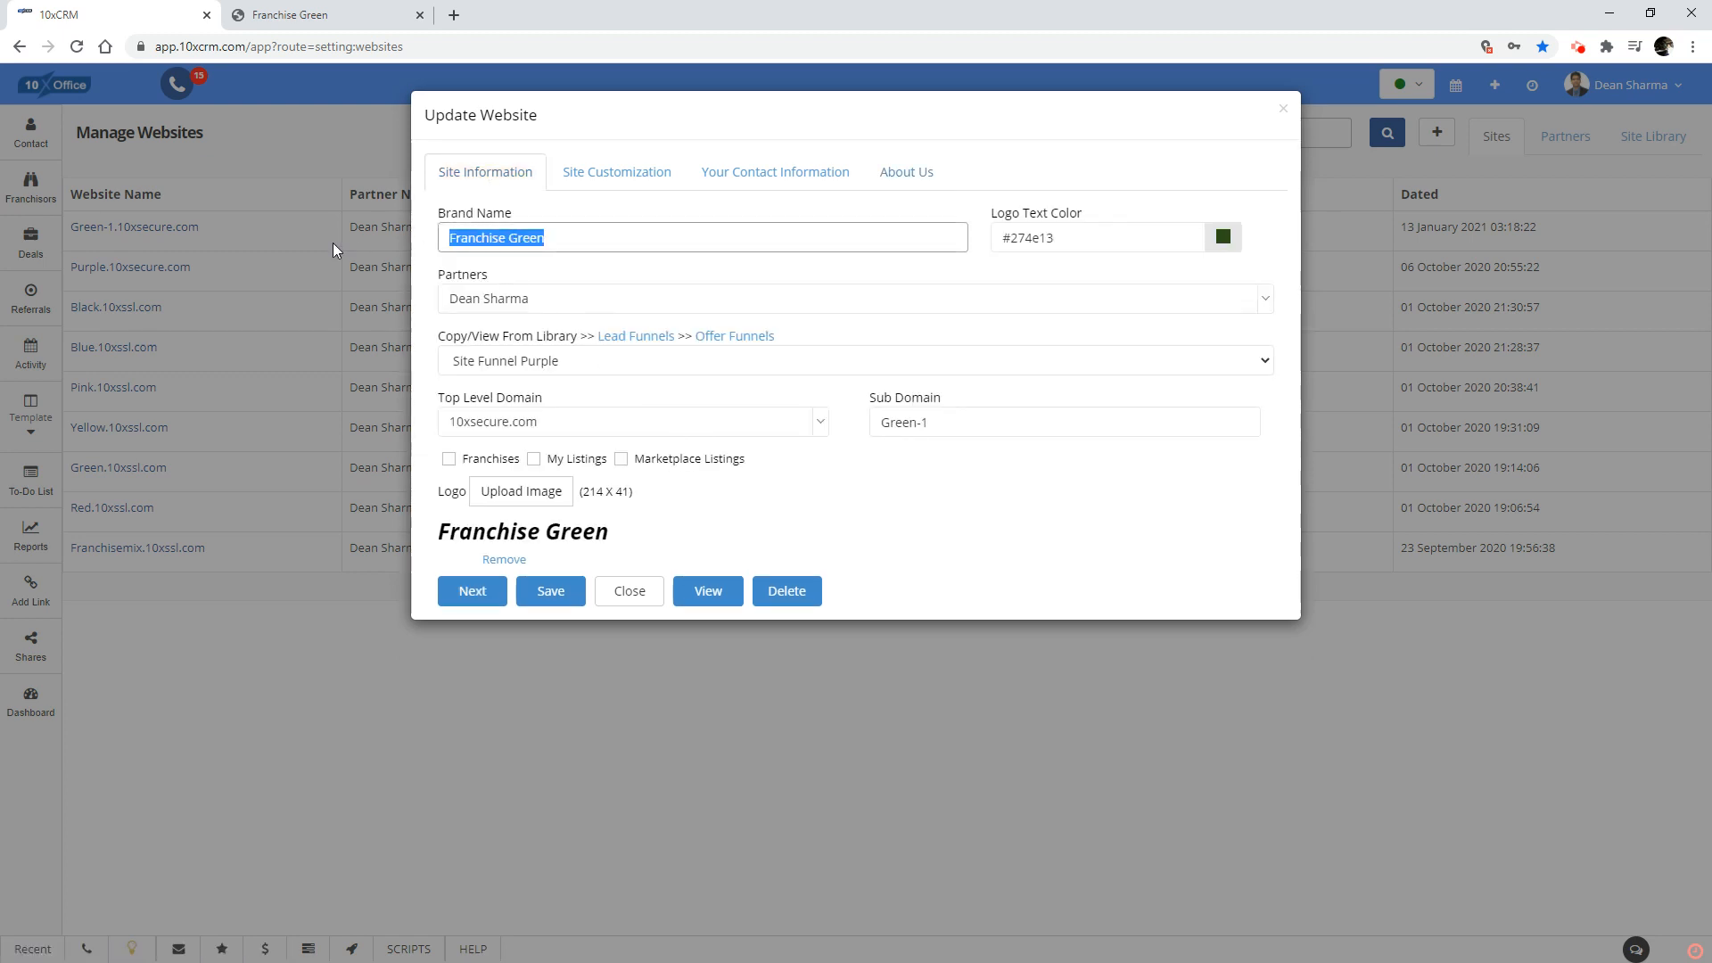
pyautogui.write('My')
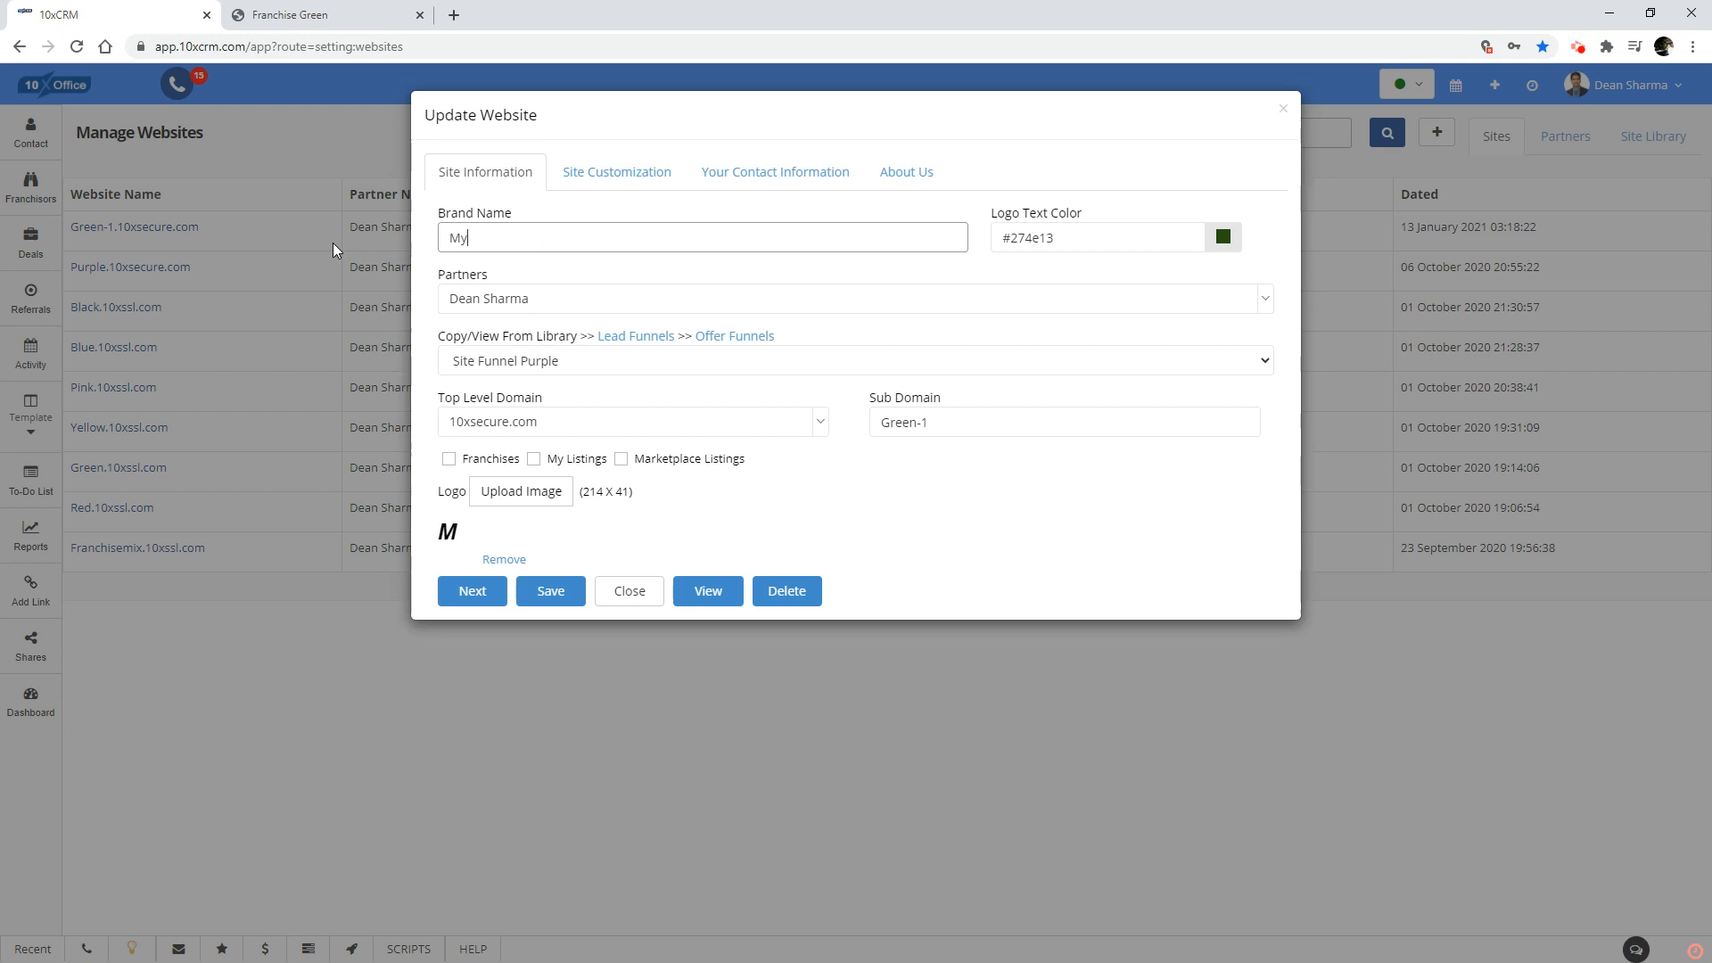
pyautogui.write(' First We')
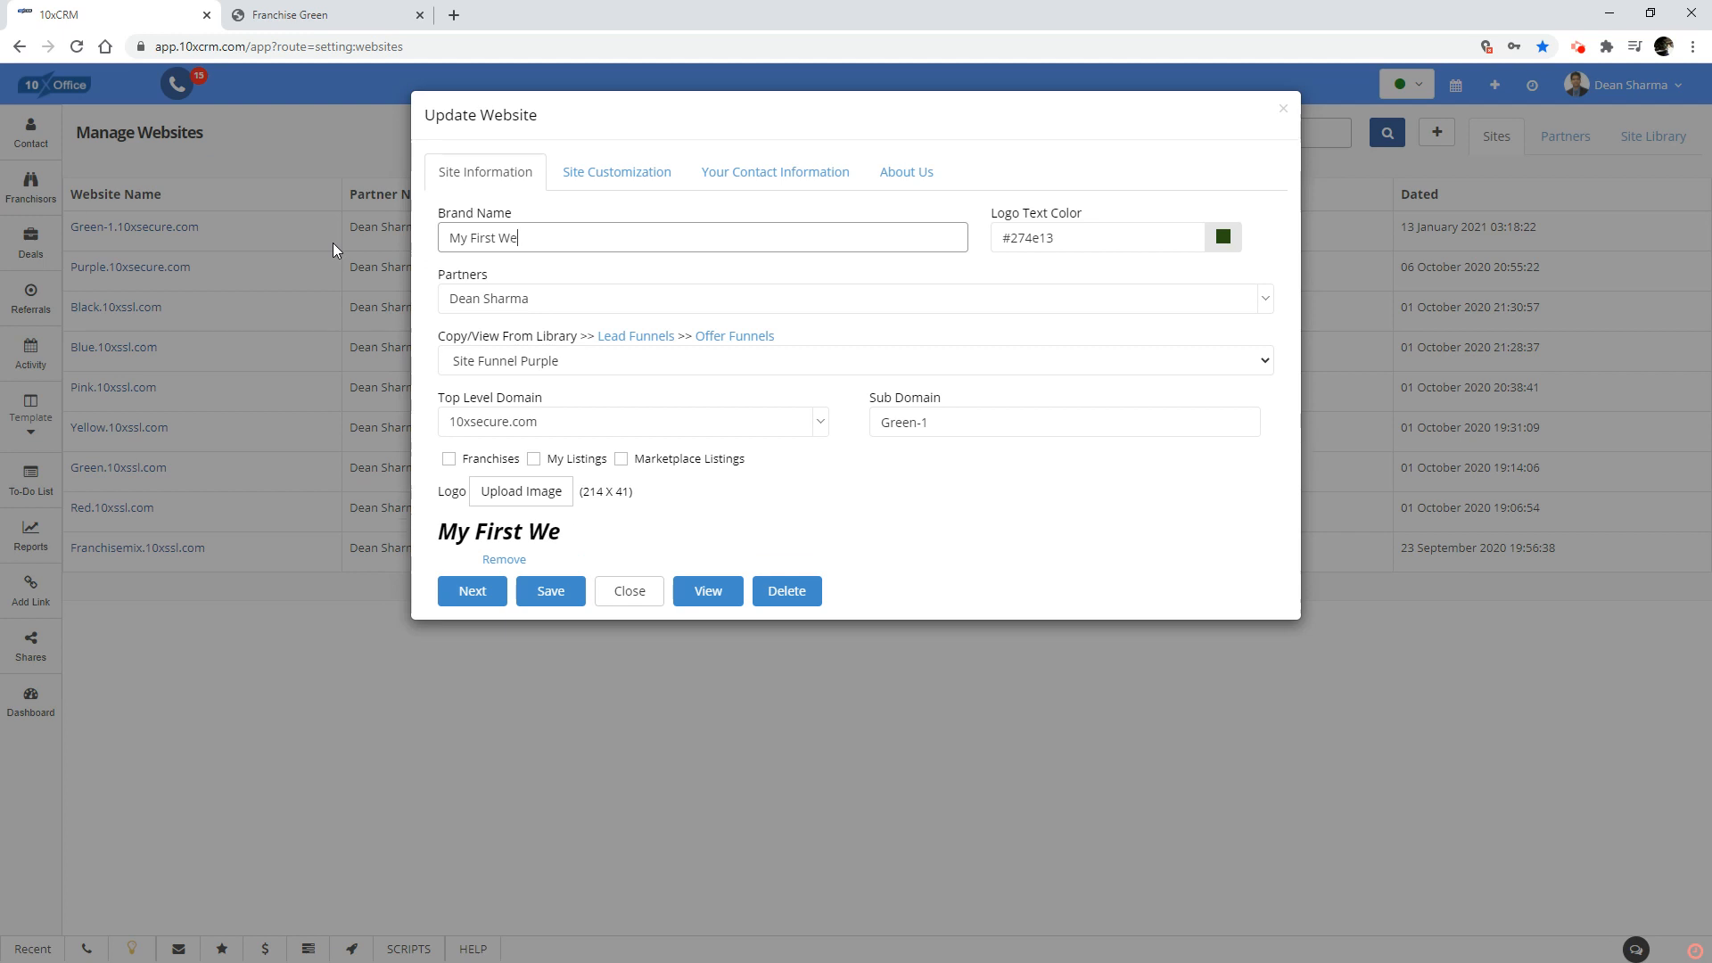
pyautogui.write('bsite')
pyautogui.click(1224, 237)
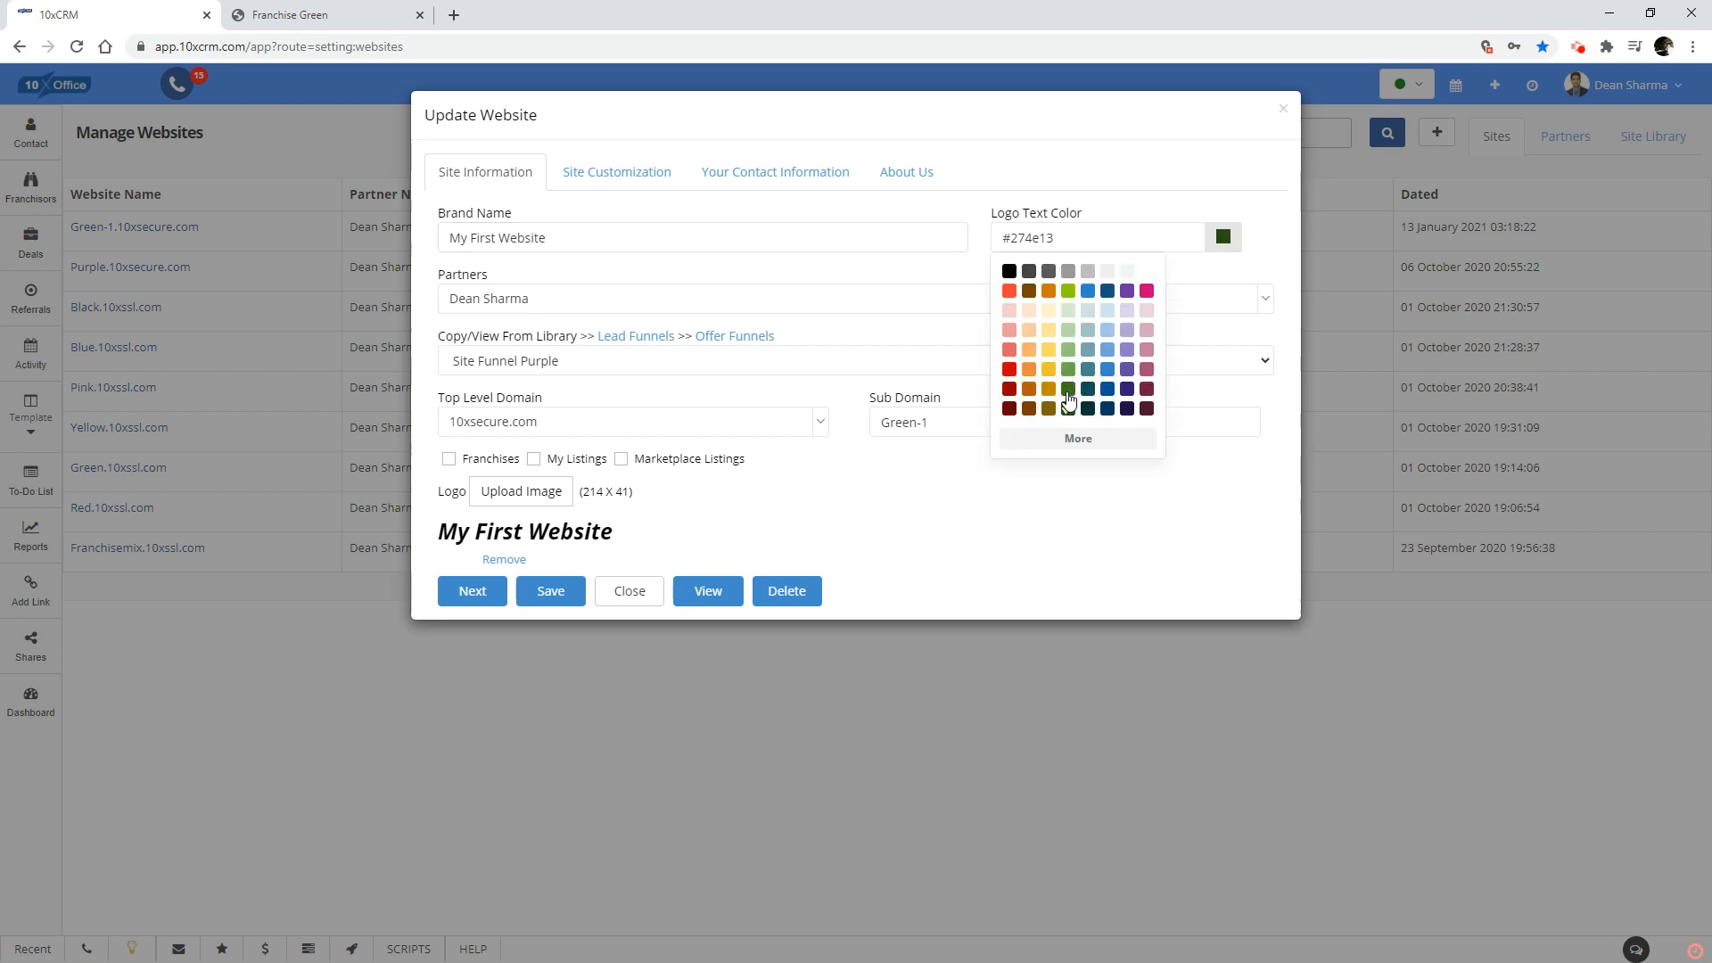
pyautogui.click(1049, 391)
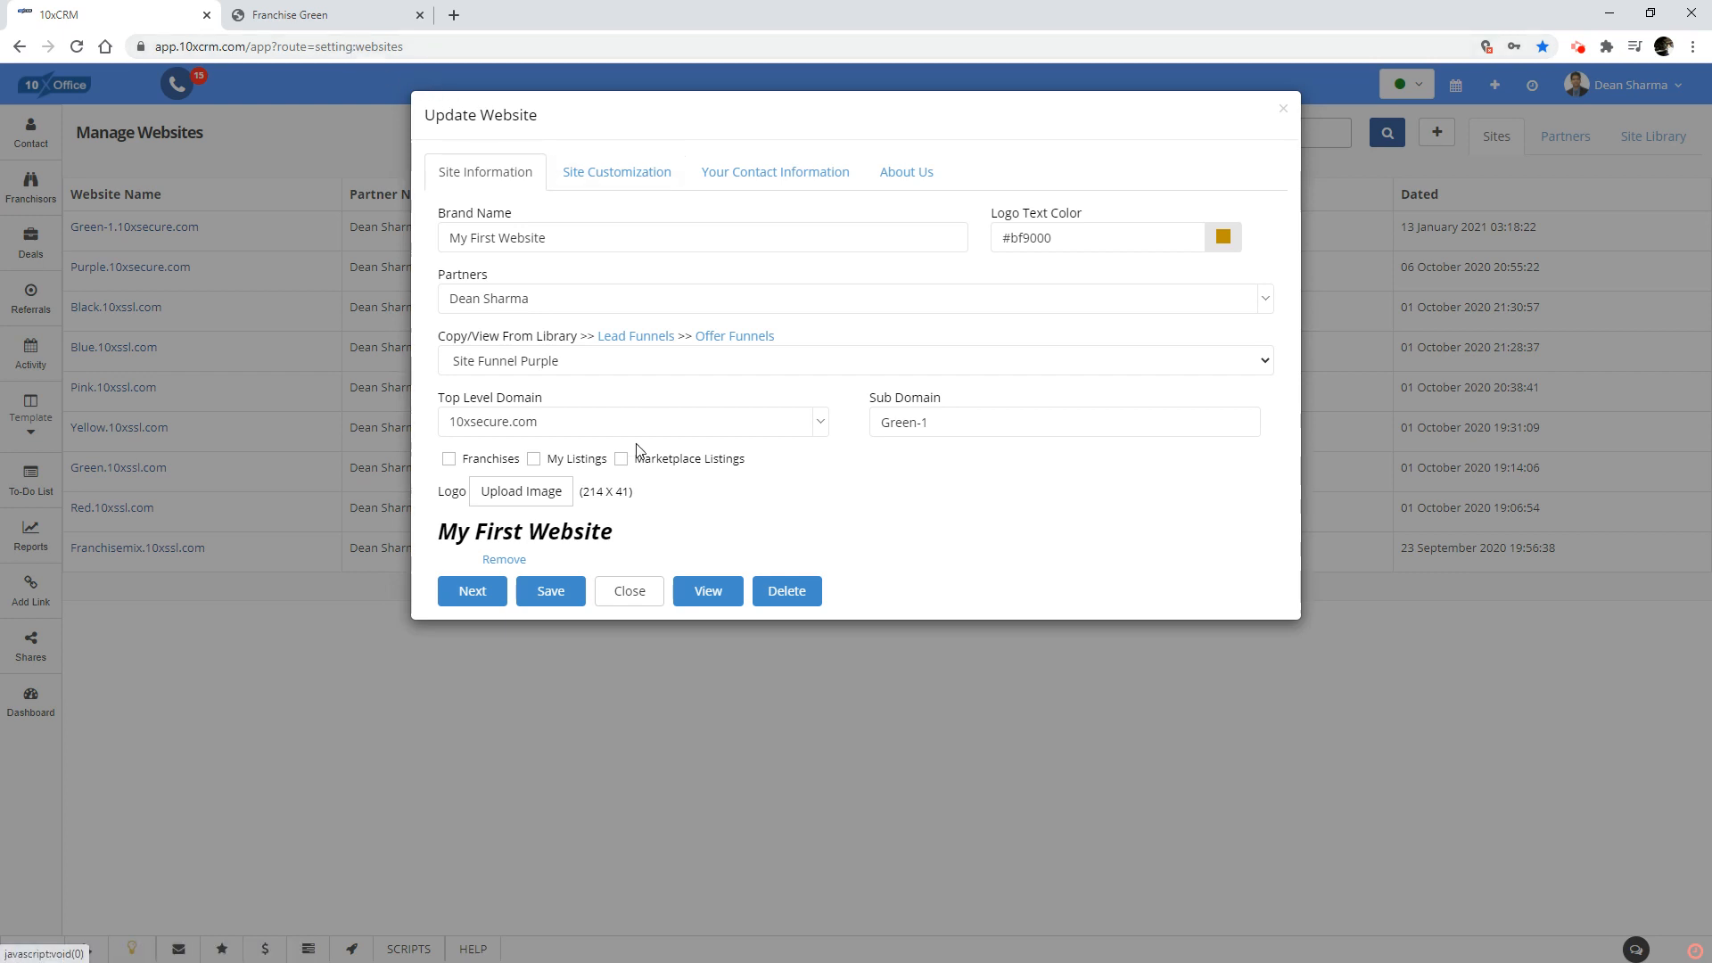
# Choose 10xsecure.com as the top level domain, set the sub domain to Myfirstwebsite, and save.
pyautogui.click(661, 424)
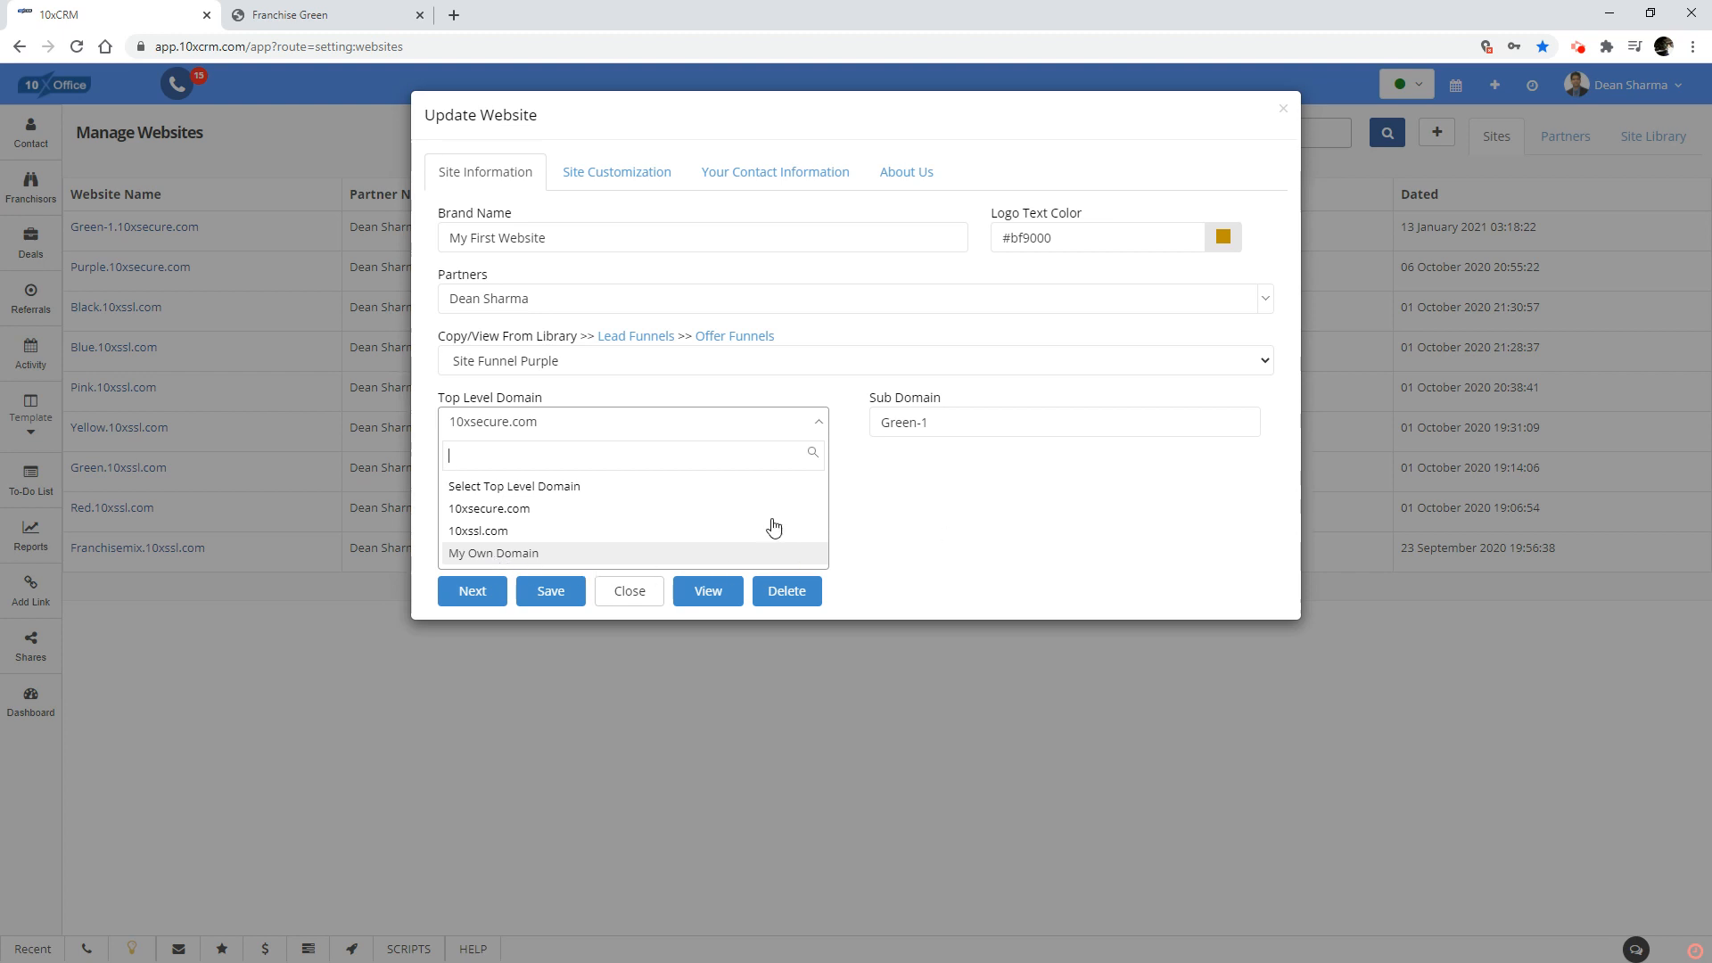
pyautogui.click(584, 522)
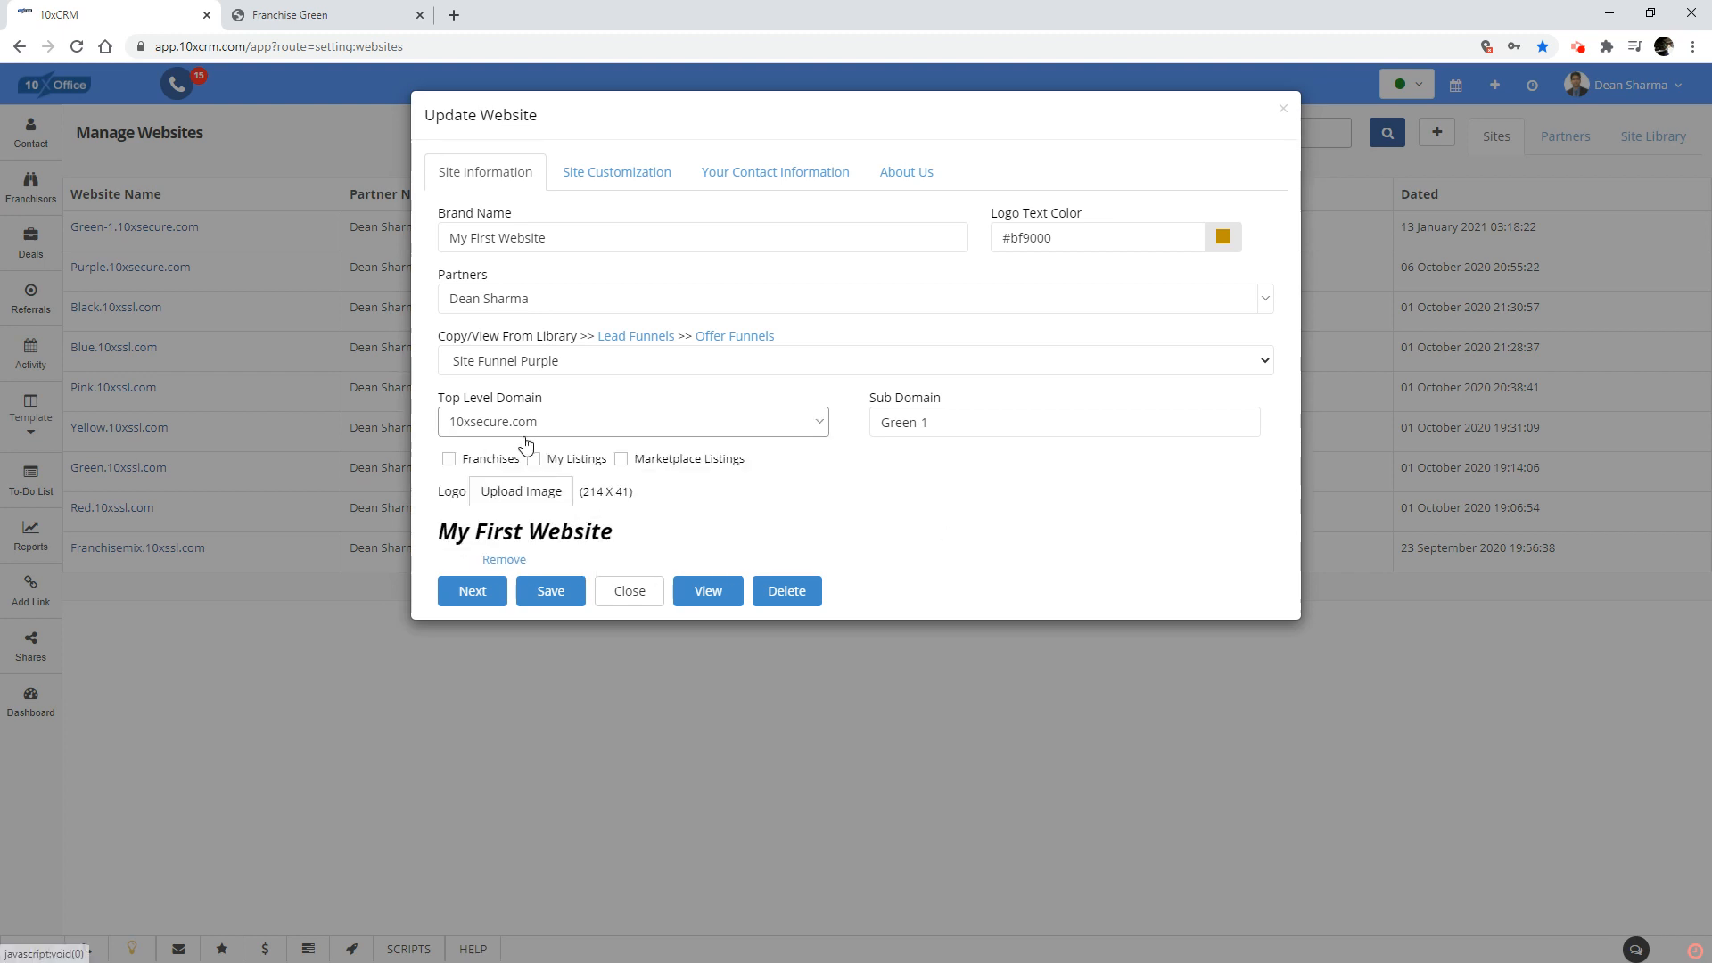
pyautogui.moveTo(999, 427); pyautogui.dragTo(843, 427)
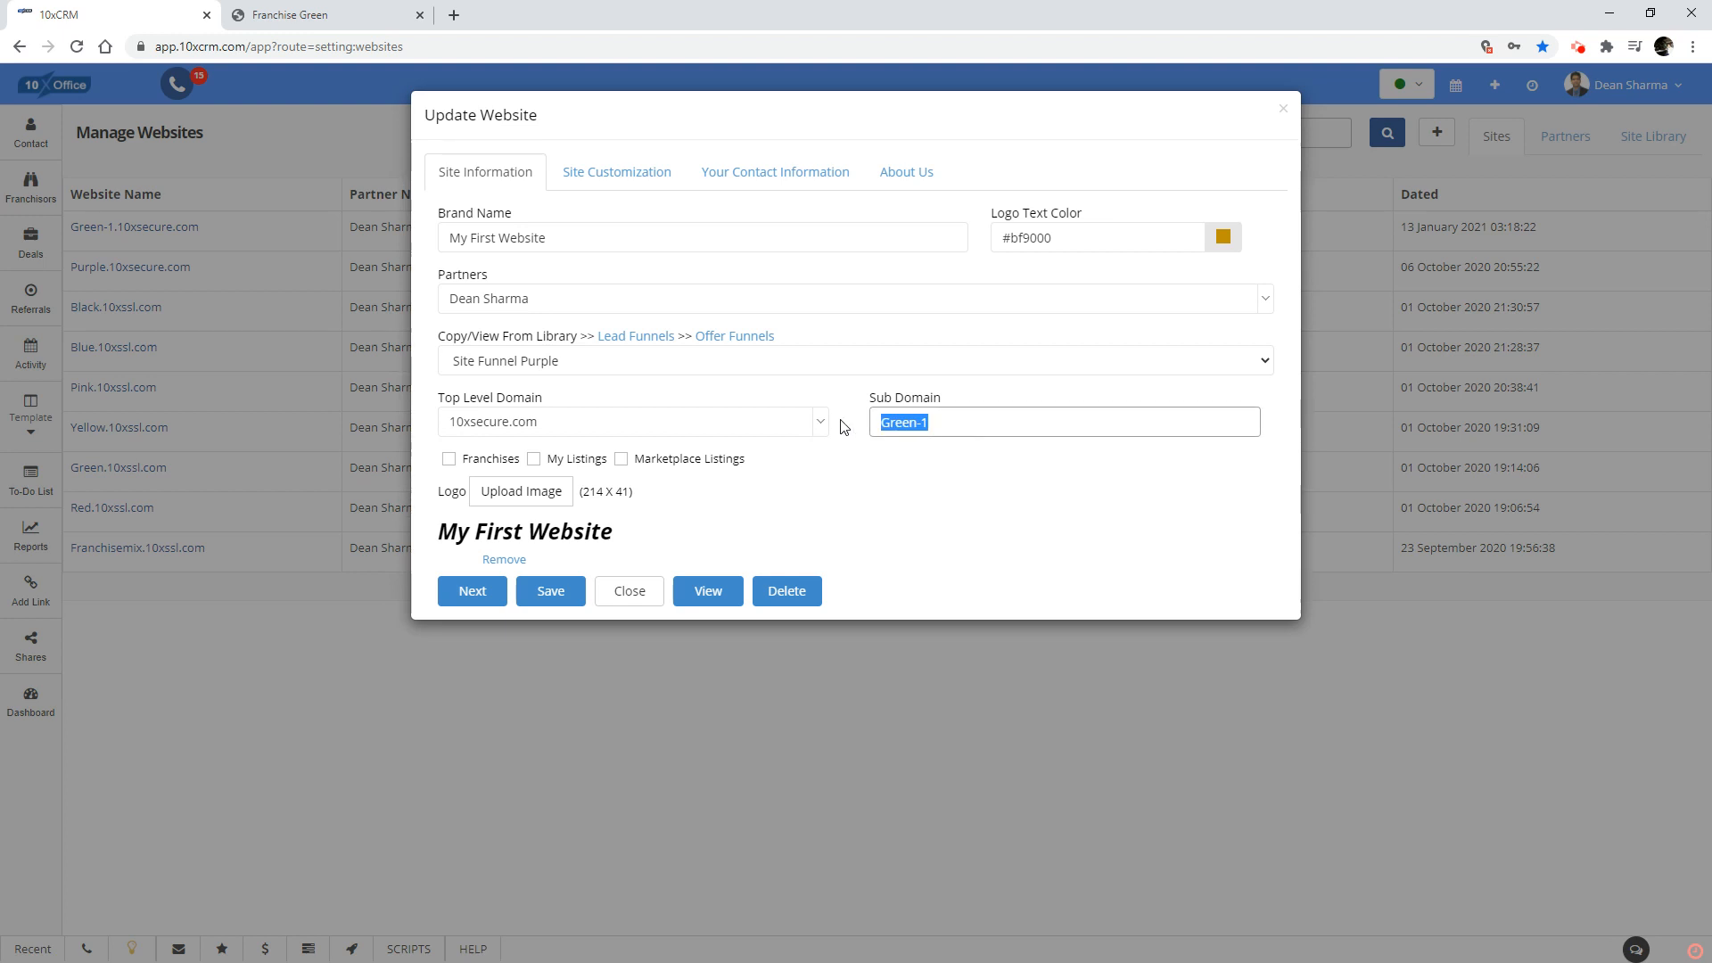
pyautogui.write('Myfirstwebsite')
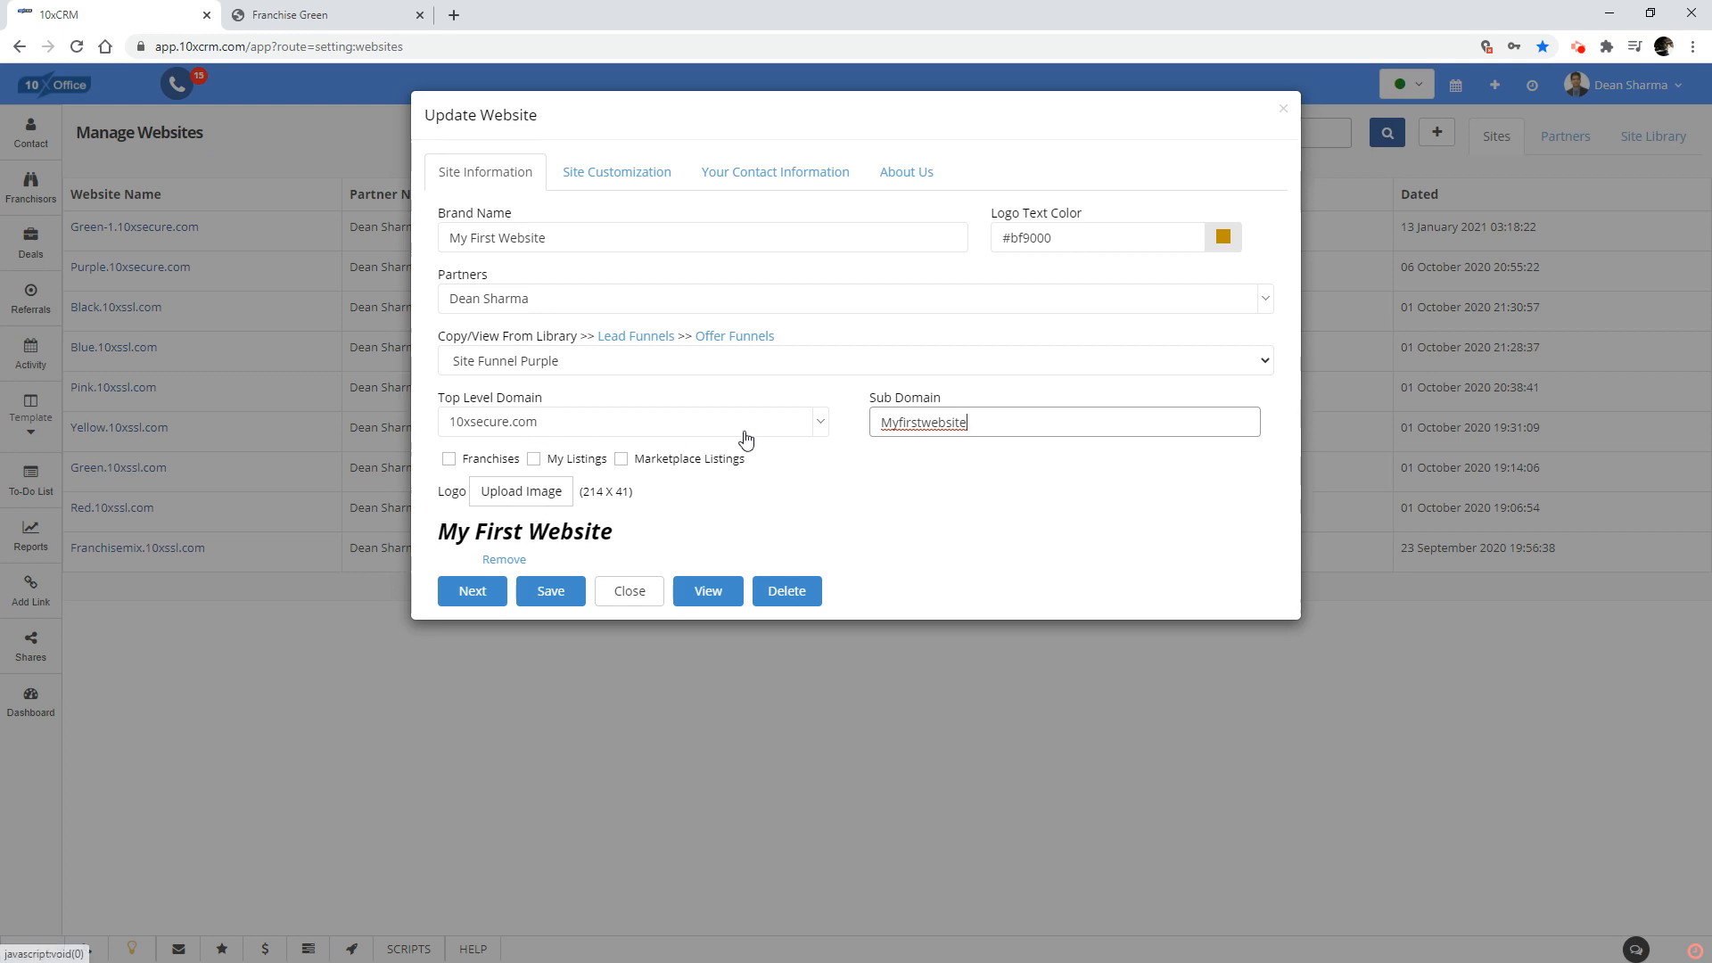
pyautogui.click(536, 595)
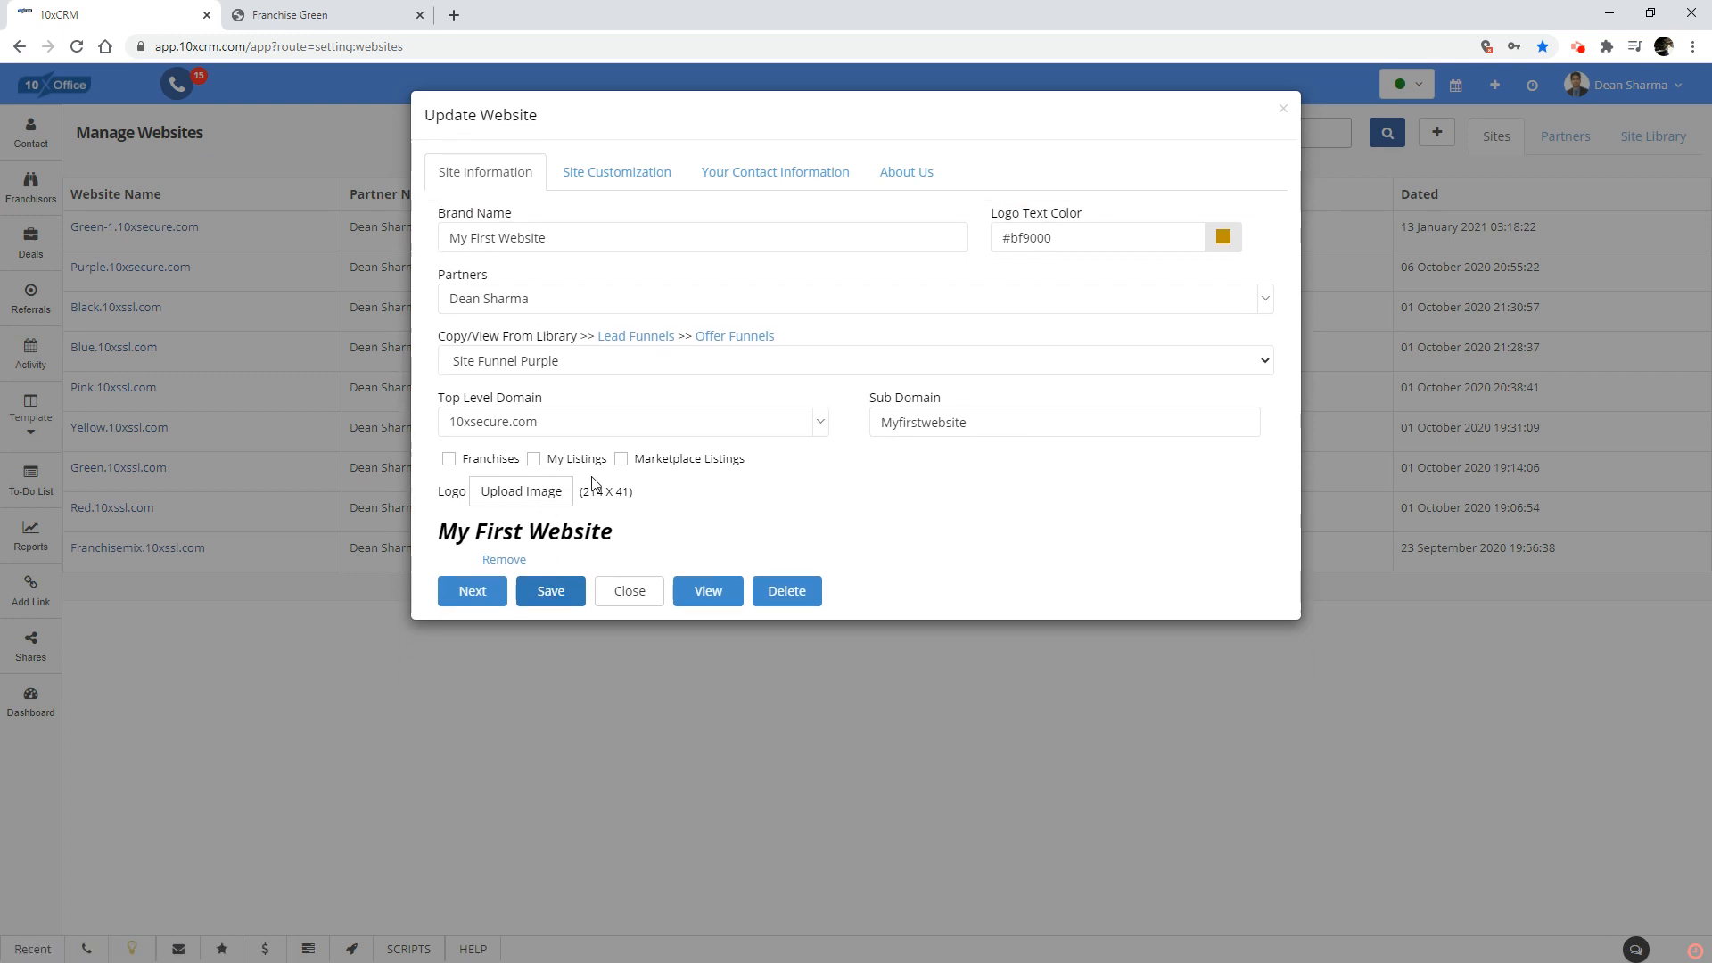
# Include Franchises, My Listings and Marketplace Listings on the website, then save and close its settings.
pyautogui.click(449, 460)
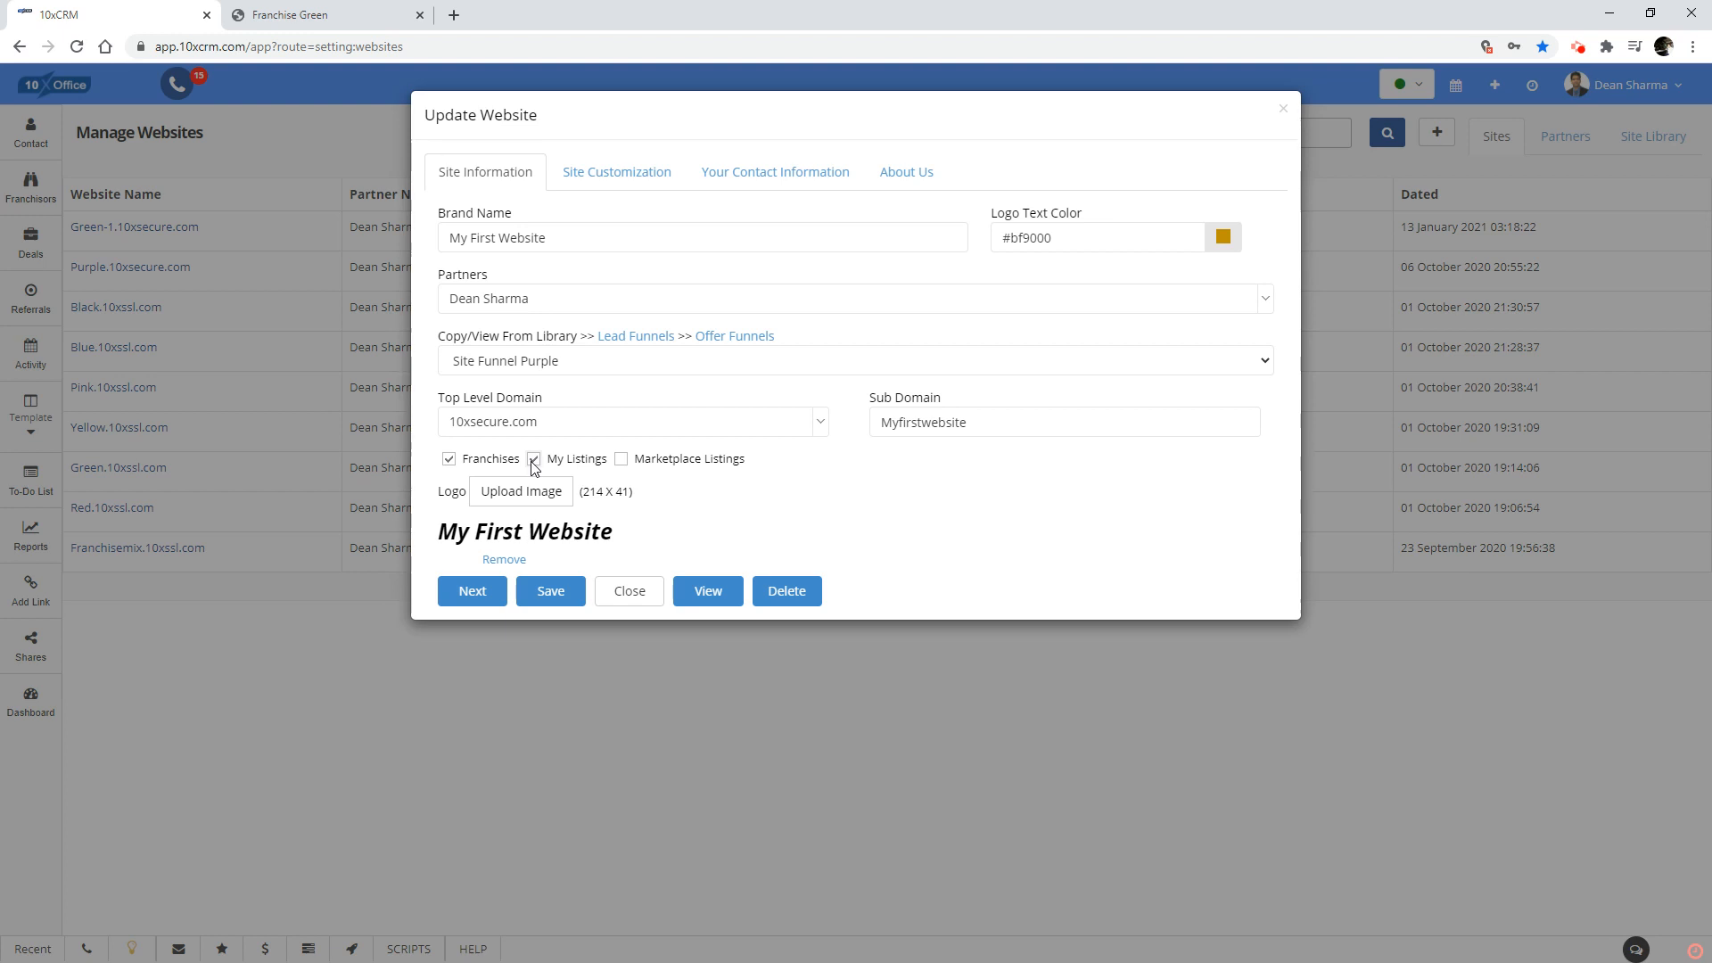
pyautogui.click(622, 459)
pyautogui.click(545, 599)
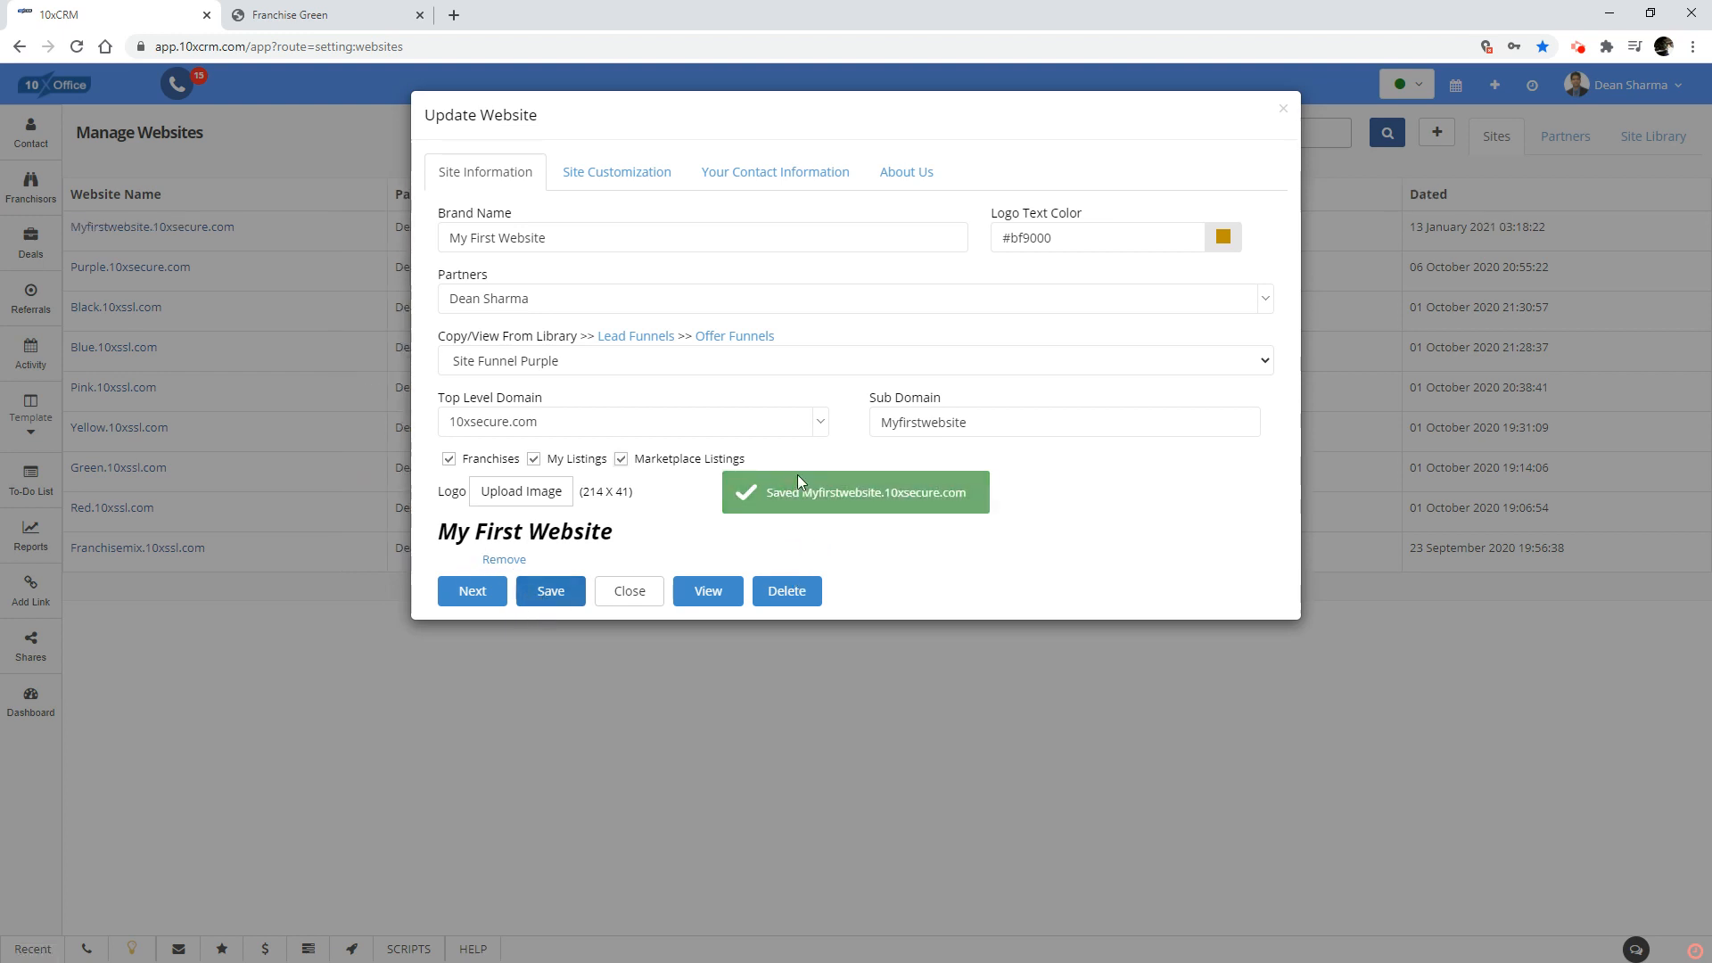
pyautogui.click(630, 593)
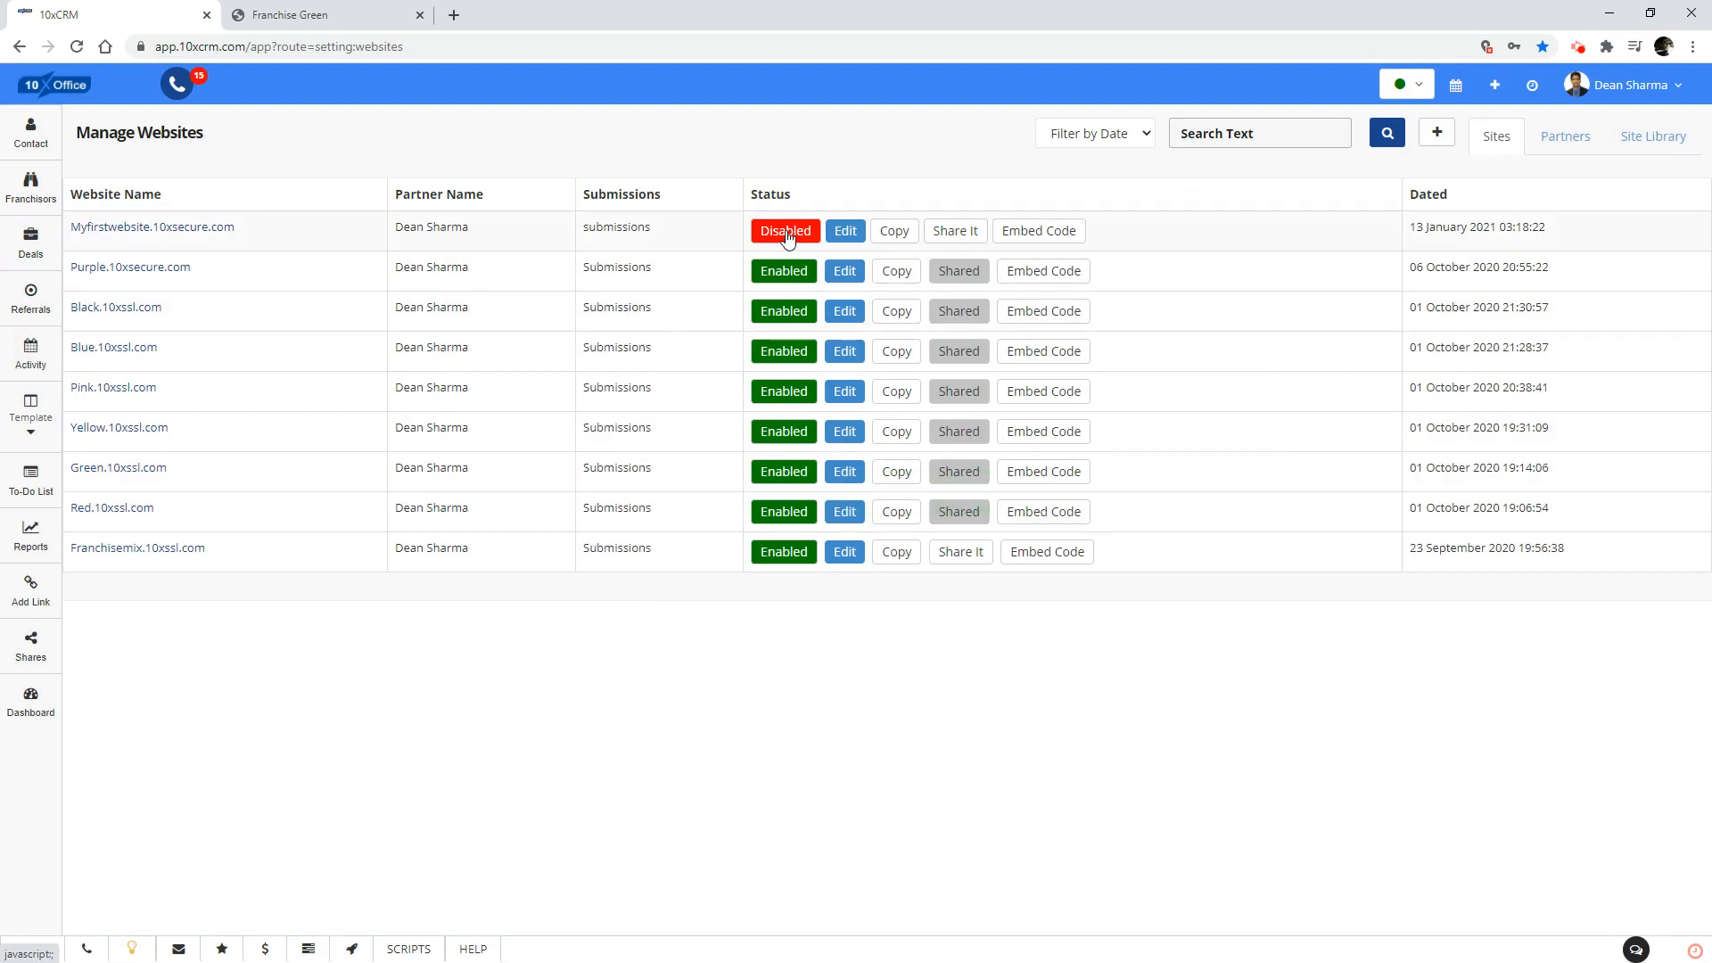
# Enable the Myfirstwebsite.10xsecure.com website and open its live page.
pyautogui.click(787, 234)
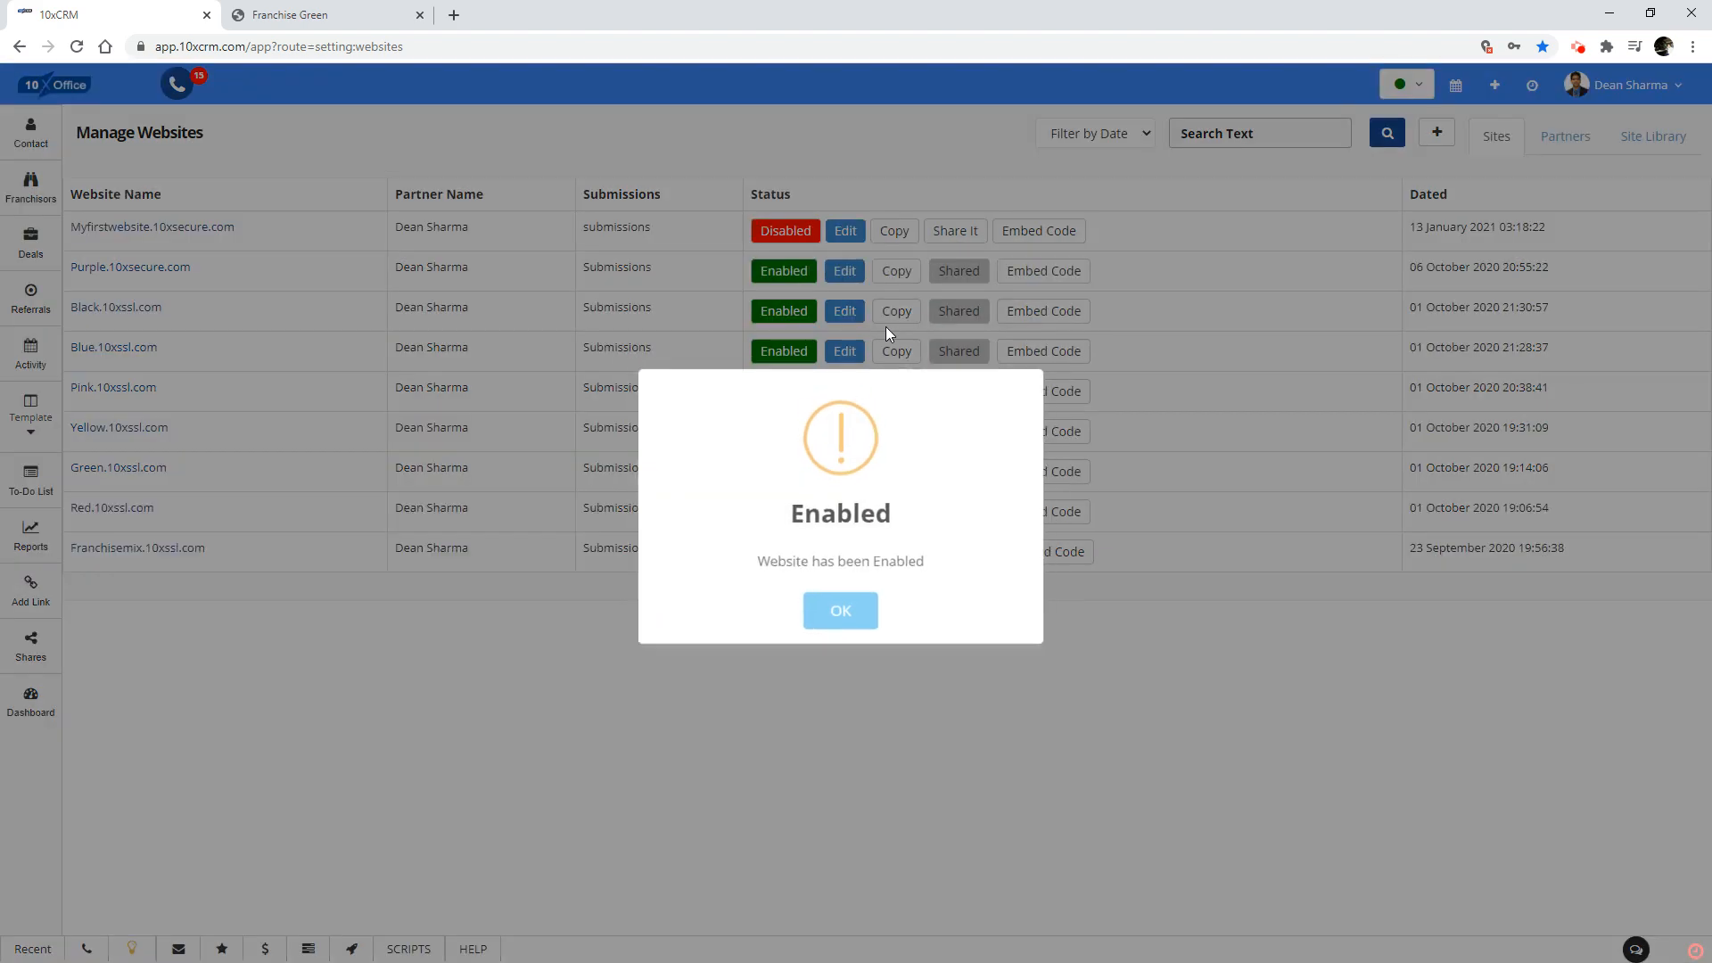
pyautogui.click(856, 633)
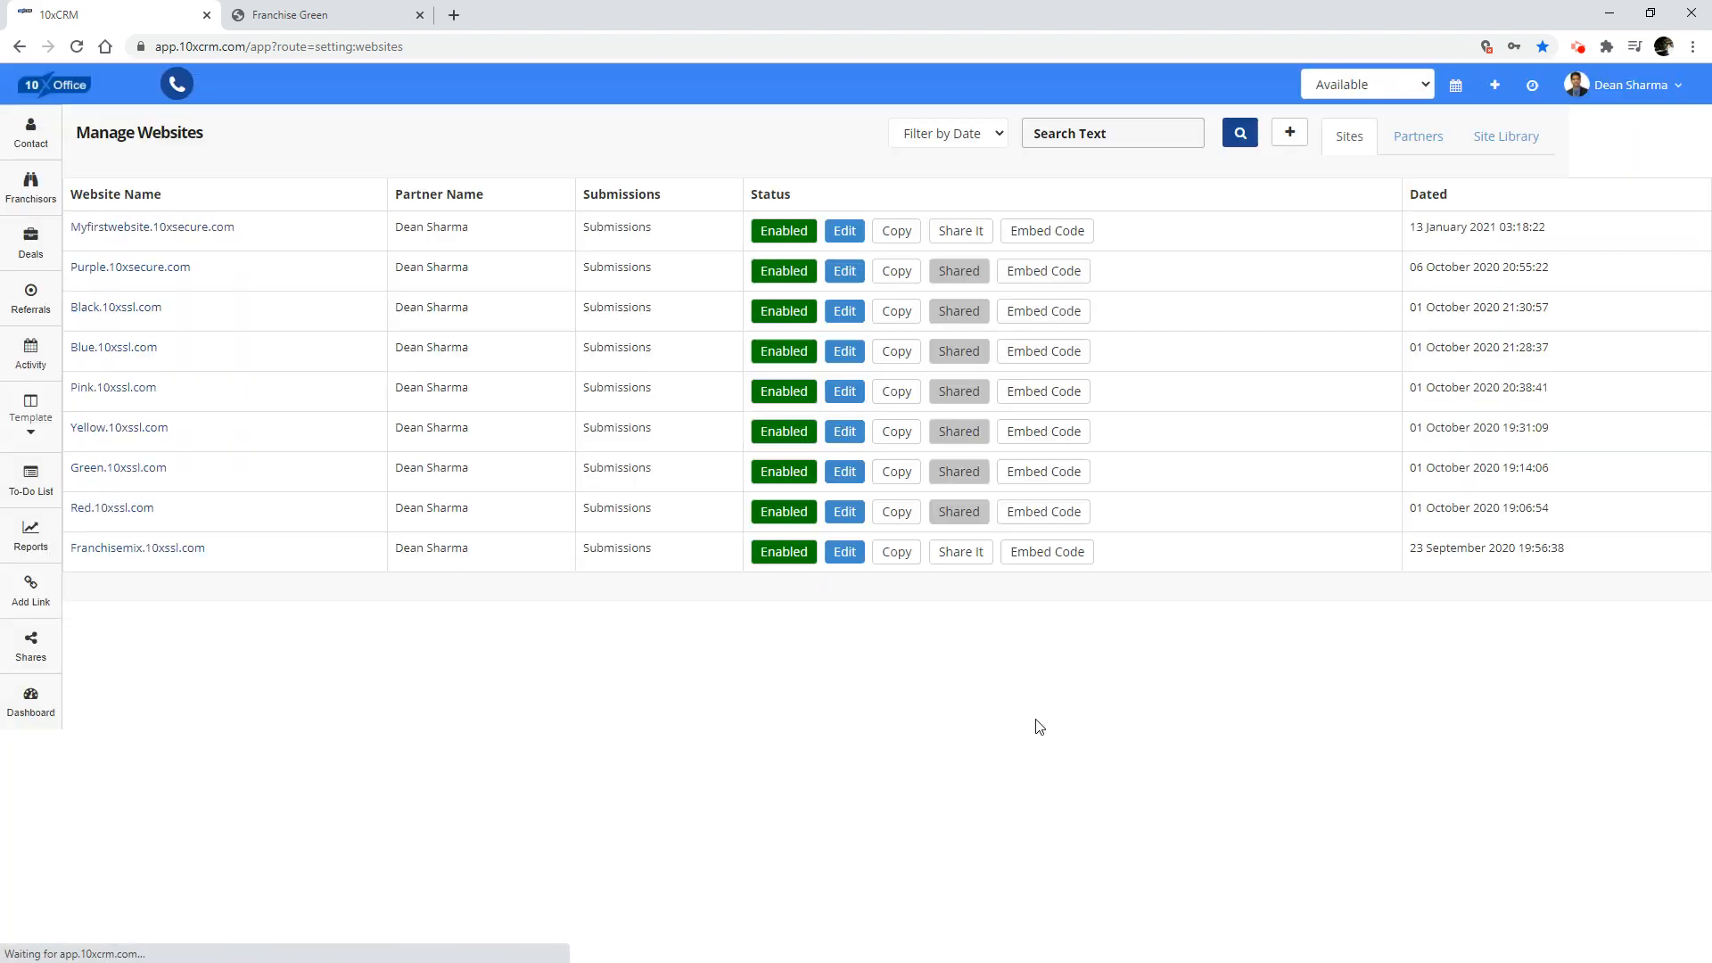
pyautogui.click(212, 230)
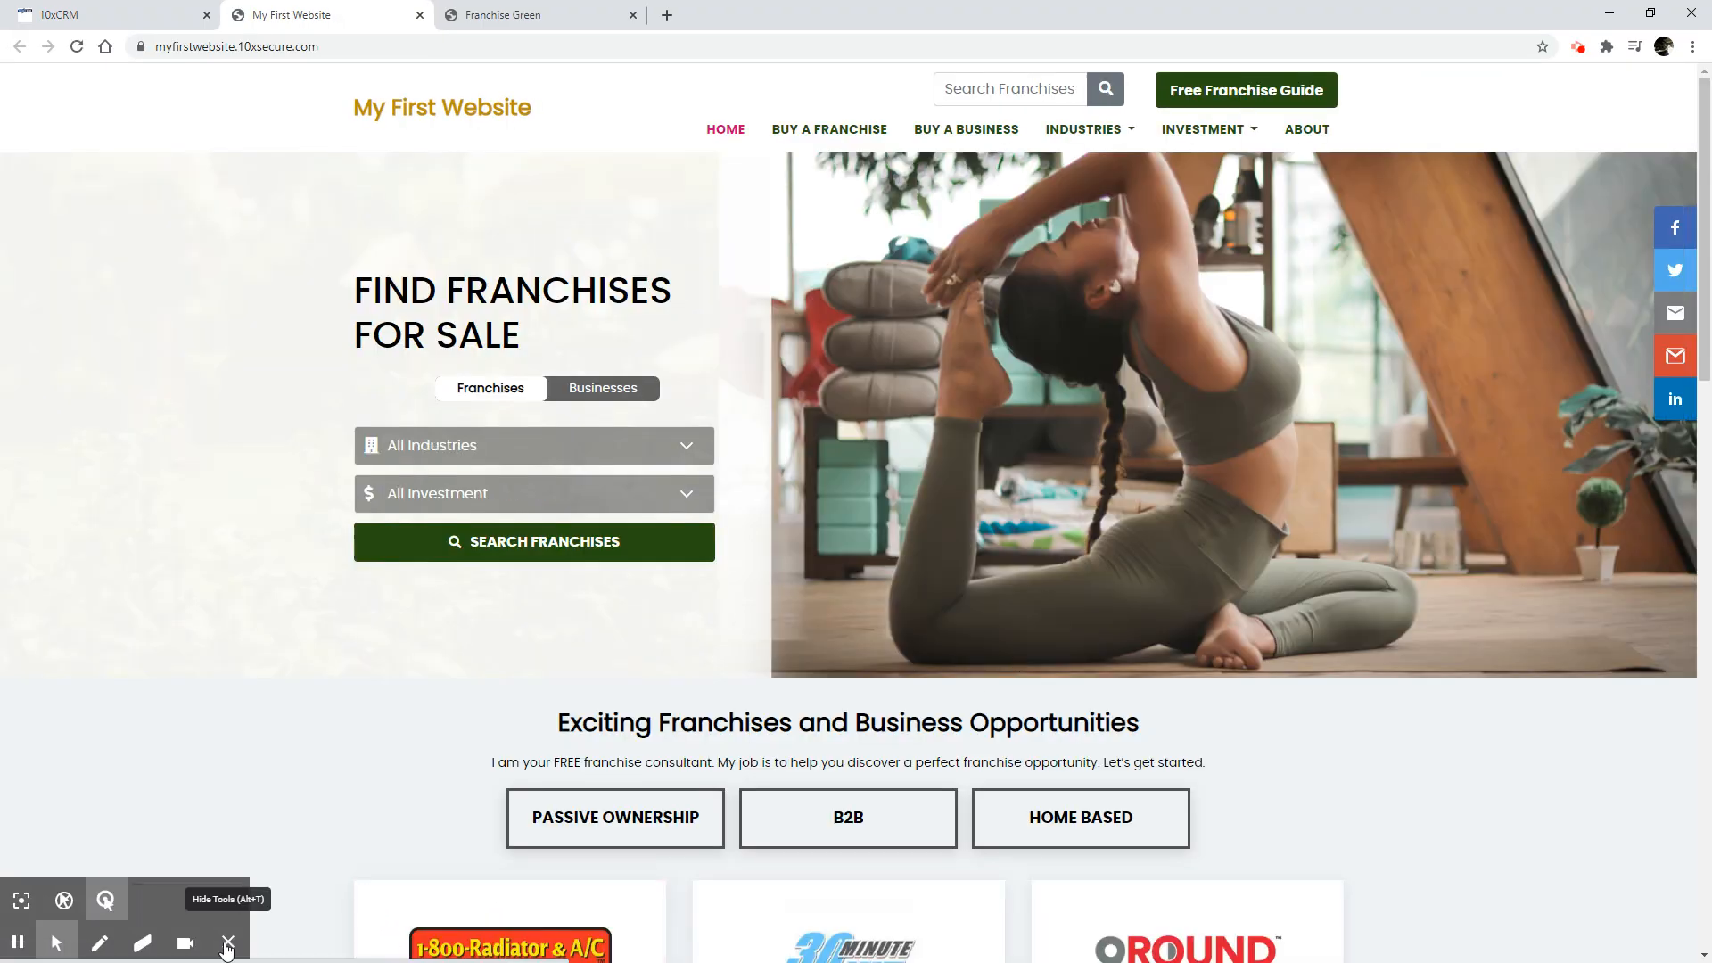
pyautogui.click(227, 948)
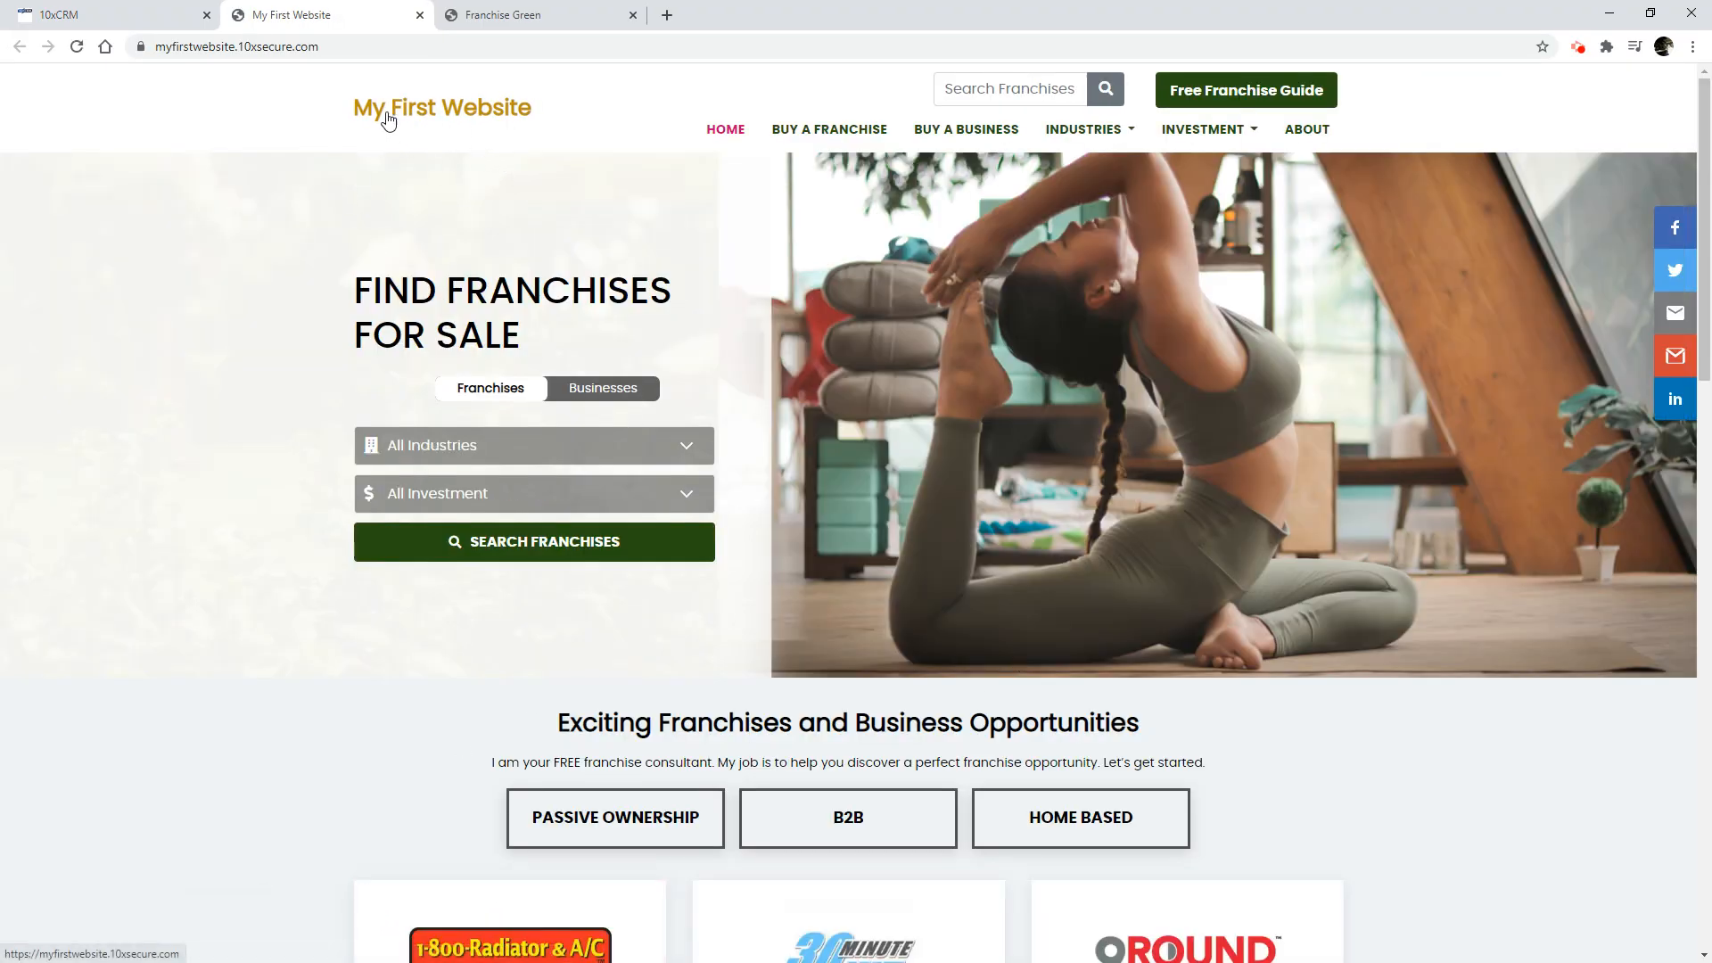
# Compare the live My First Website page with the original Franchise Green page.
pyautogui.click(538, 9)
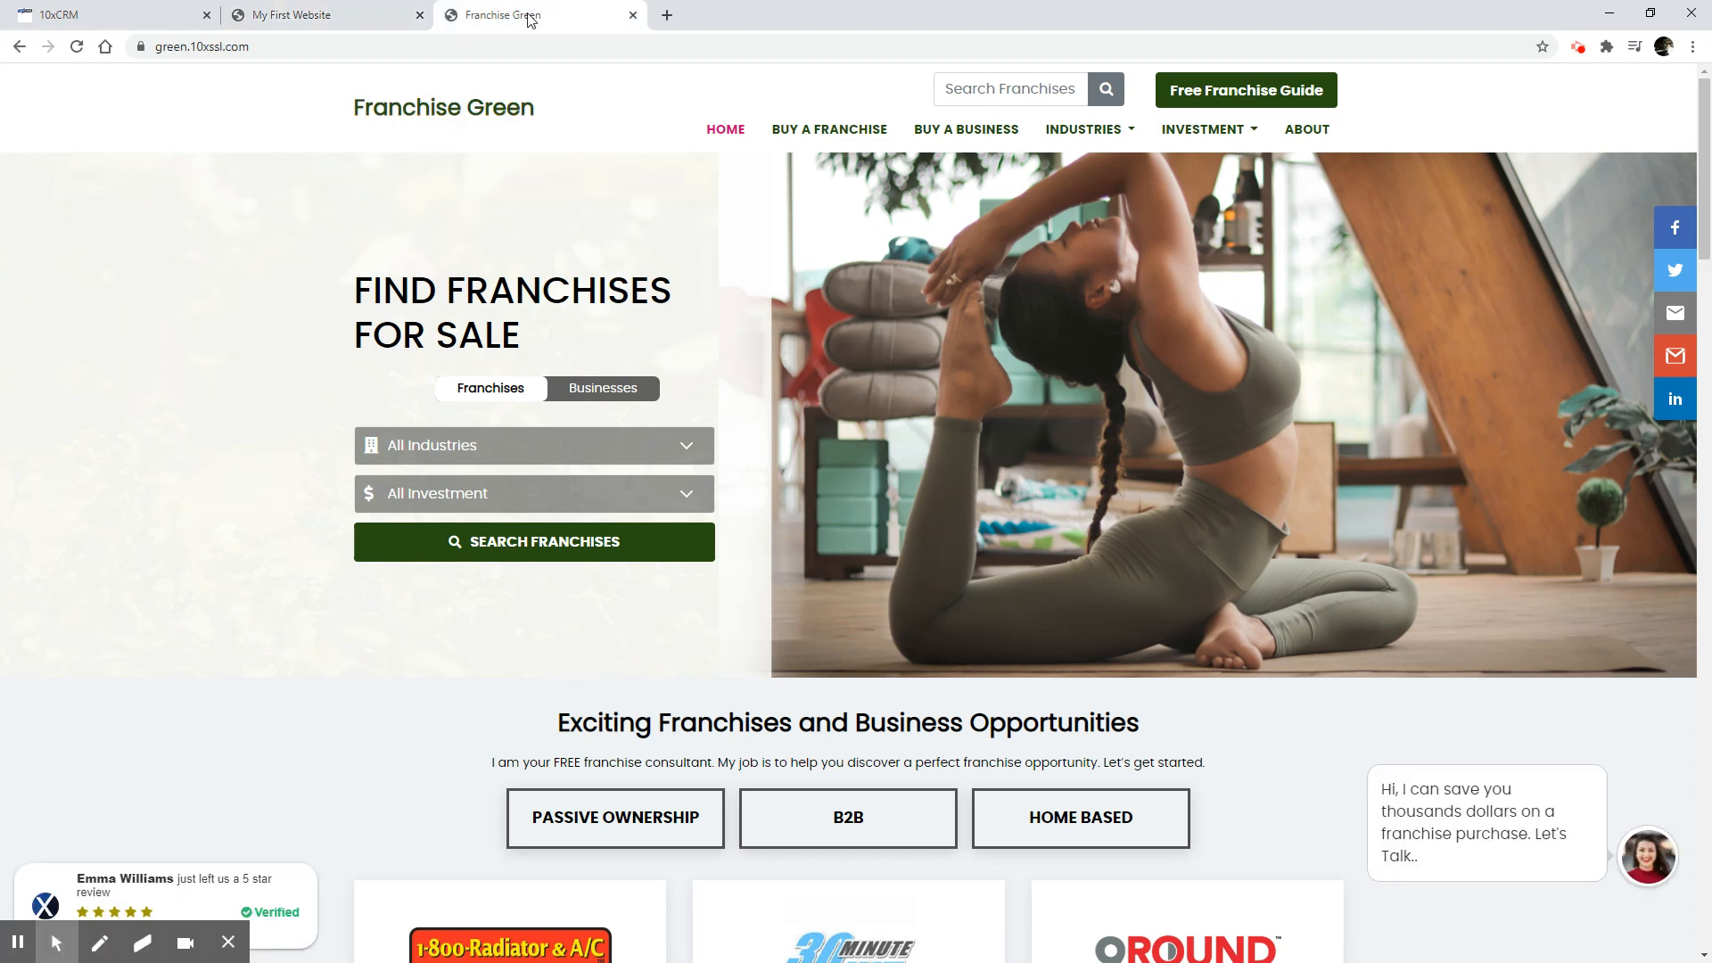
pyautogui.click(328, 9)
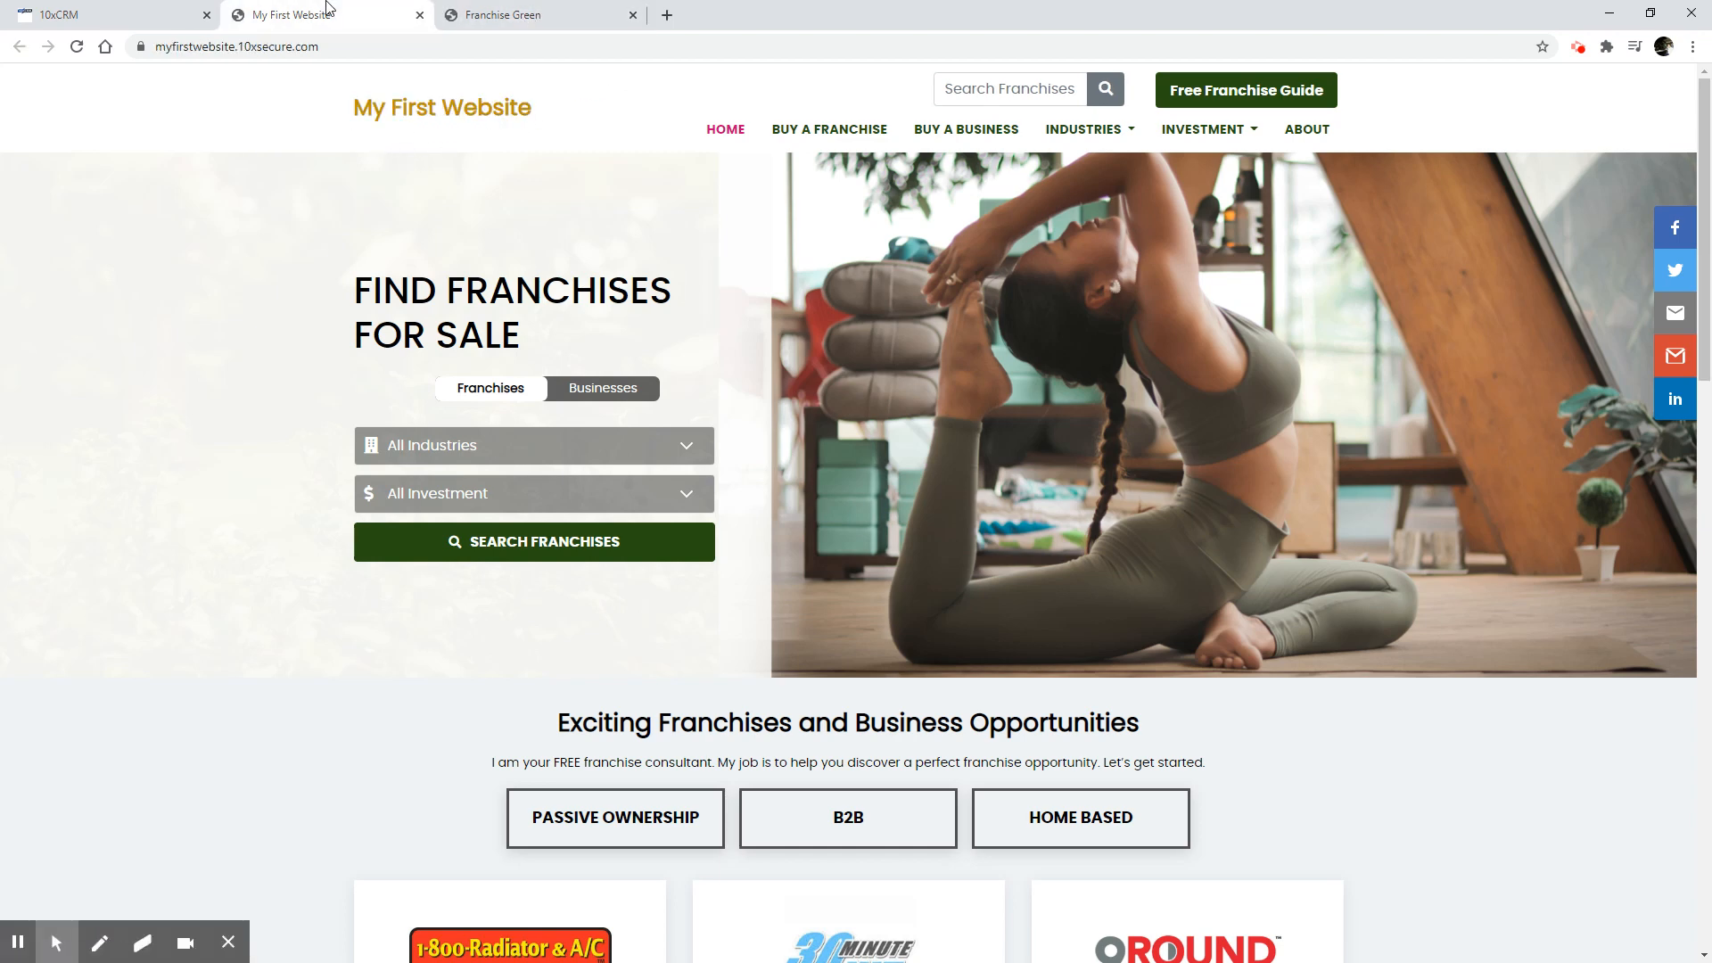
pyautogui.click(228, 942)
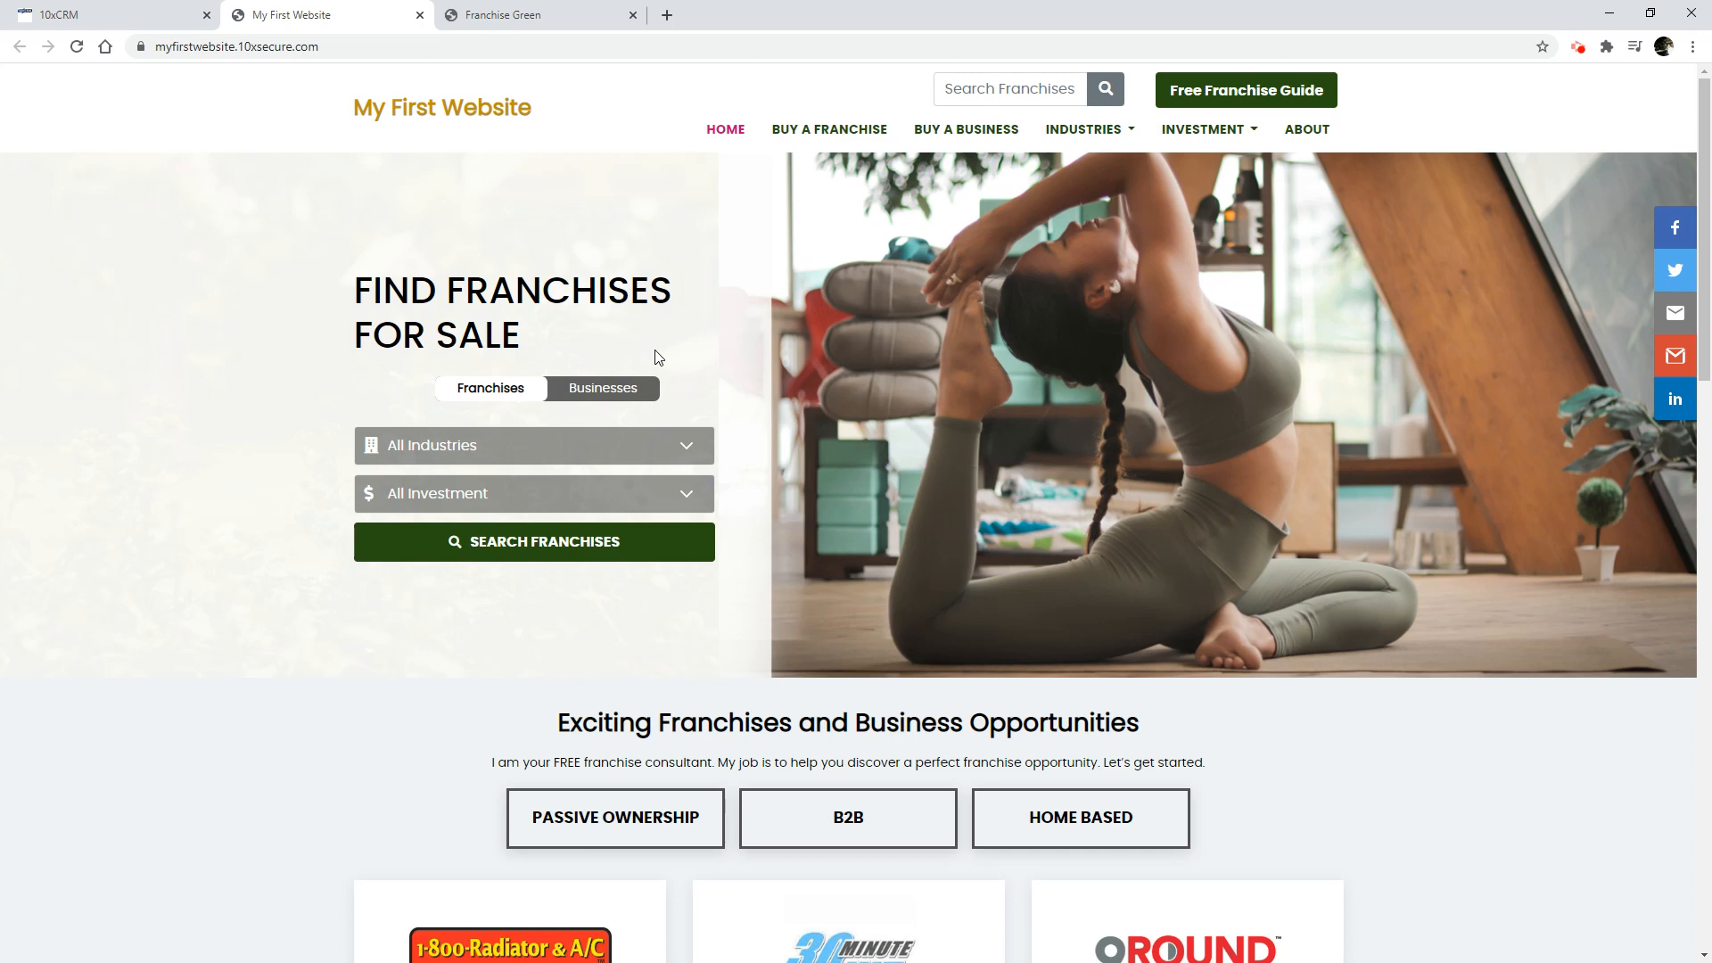
# Return to 10xCRM and open the custom color options in the site customization of Myfirstwebsite.10xsecure.com.
pyautogui.click(155, 13)
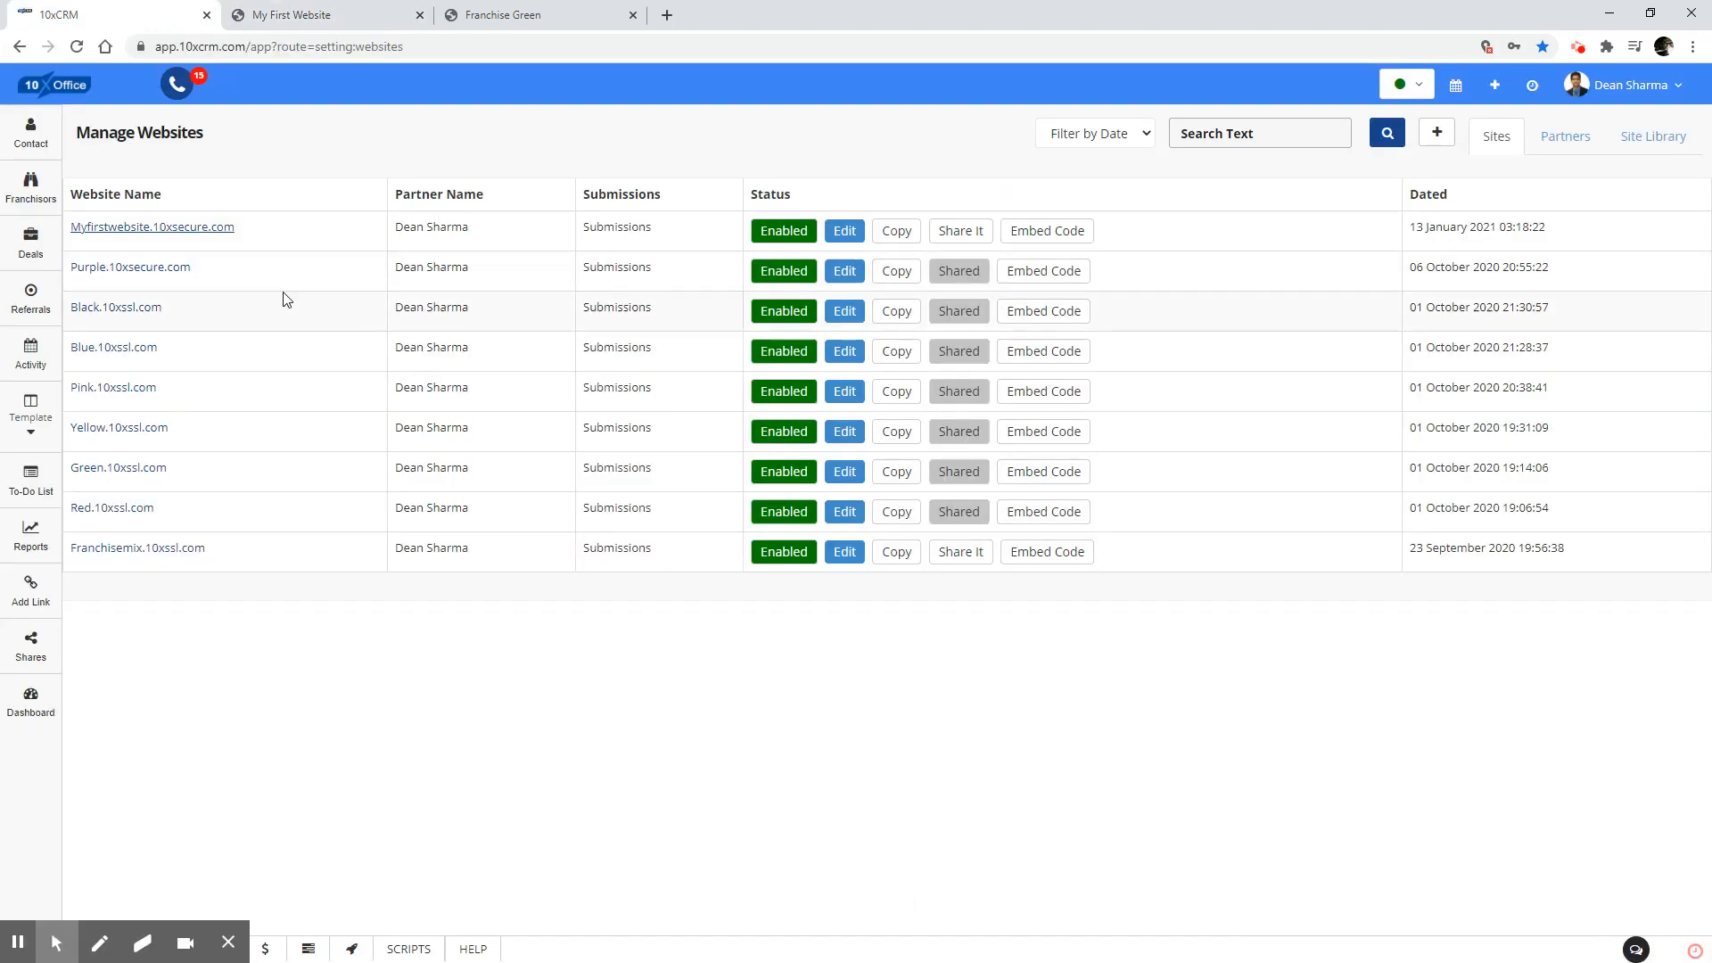
pyautogui.click(845, 232)
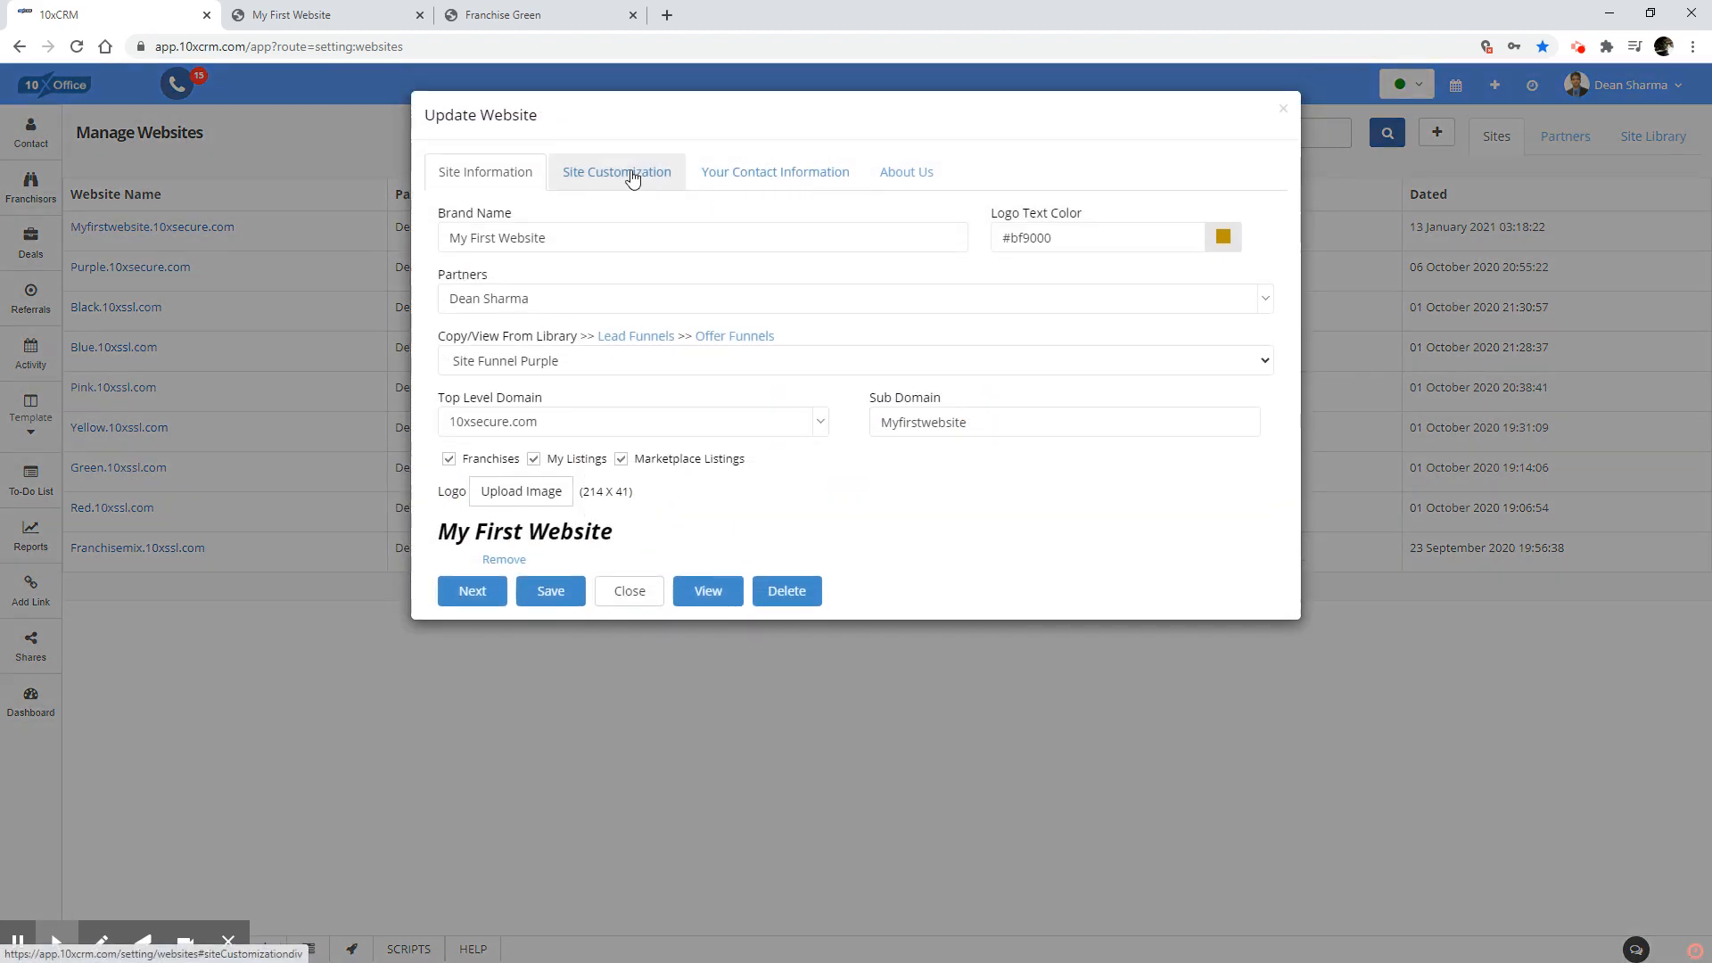
pyautogui.click(649, 174)
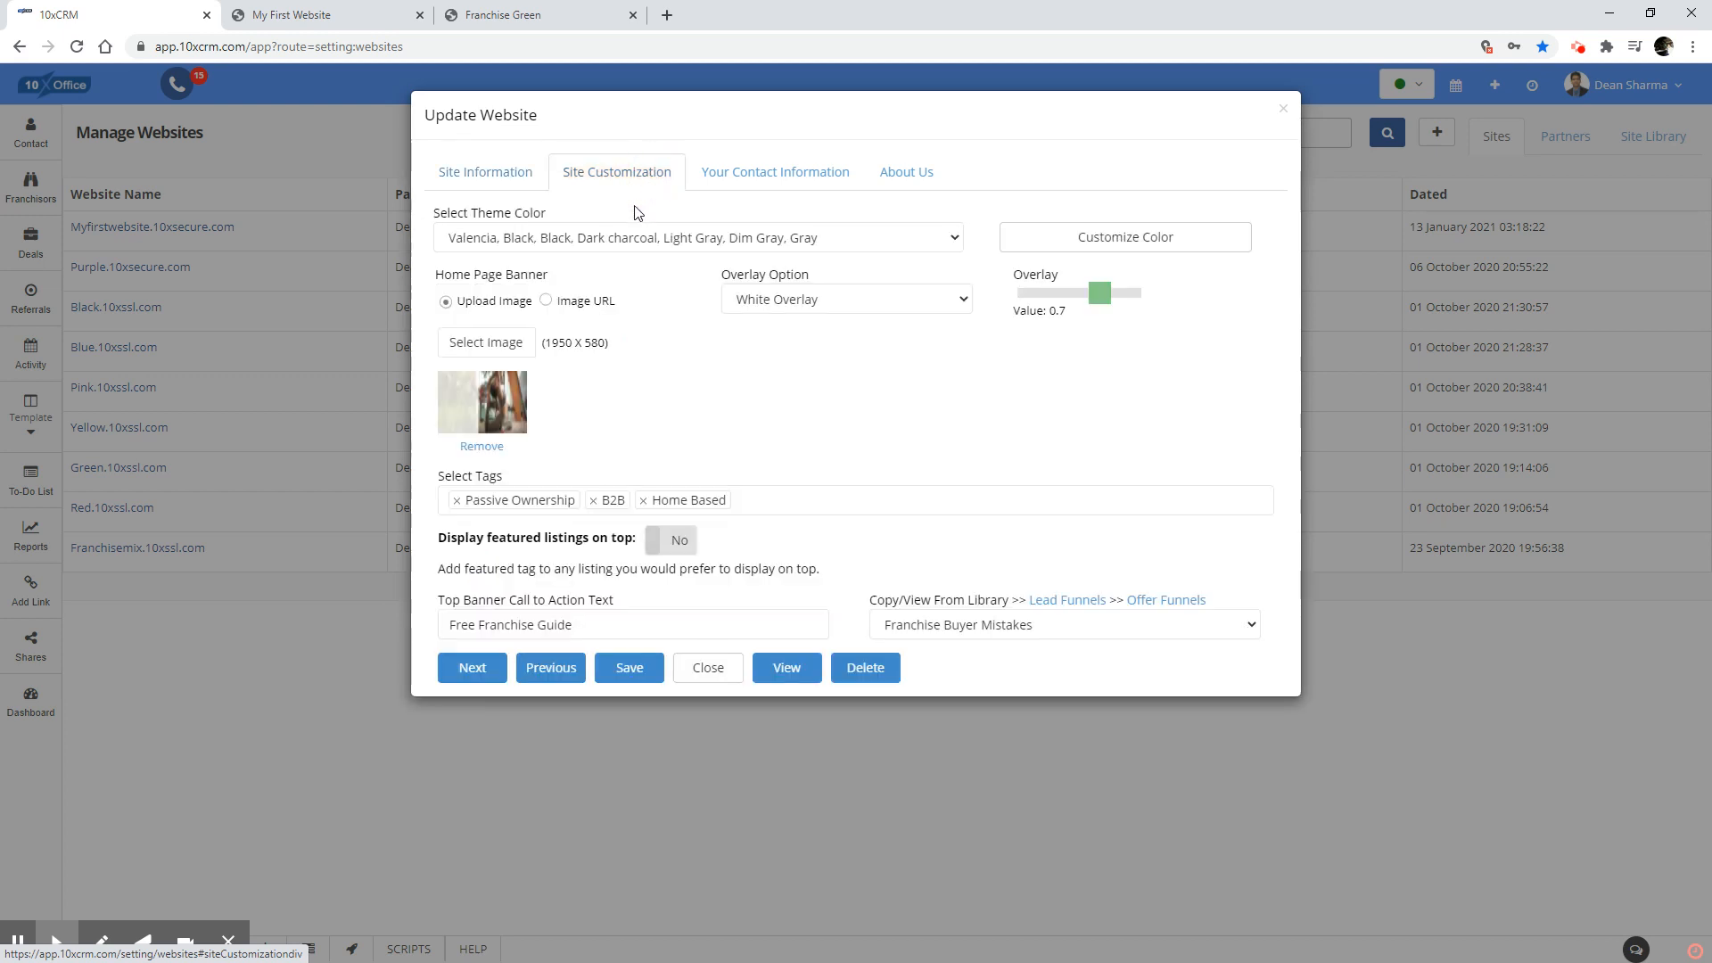
pyautogui.click(1129, 241)
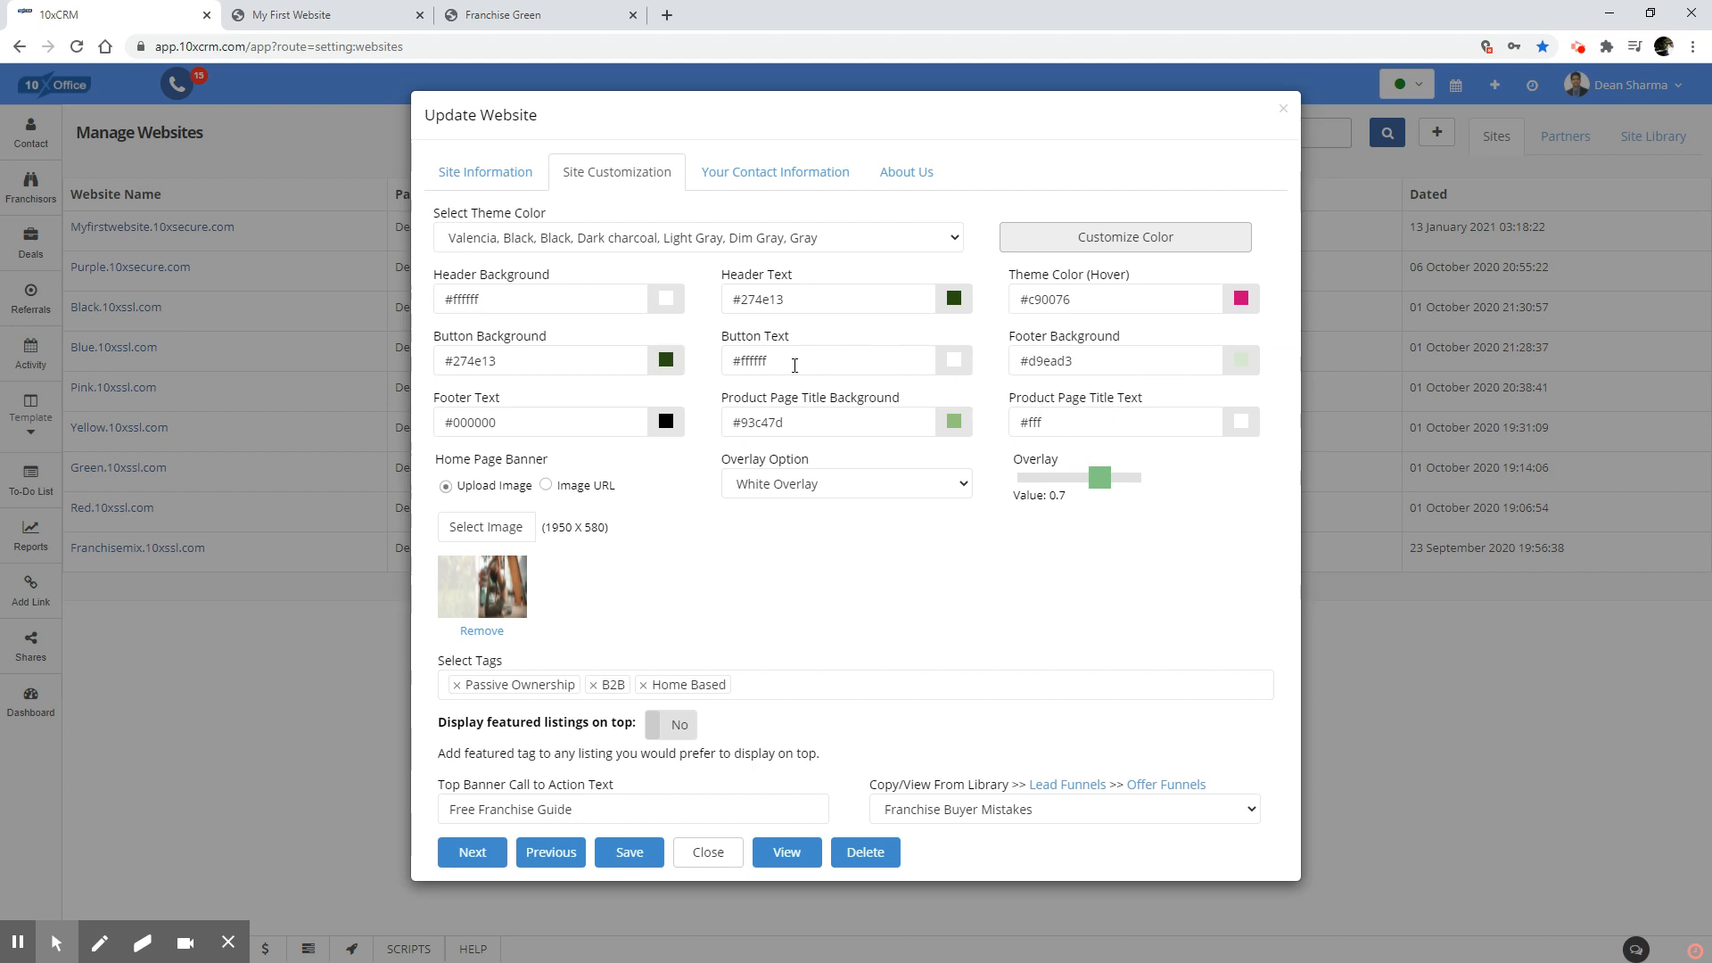
# Set the button background color to #93c47d and switch the home page banner source to Image URL.
pyautogui.click(667, 362)
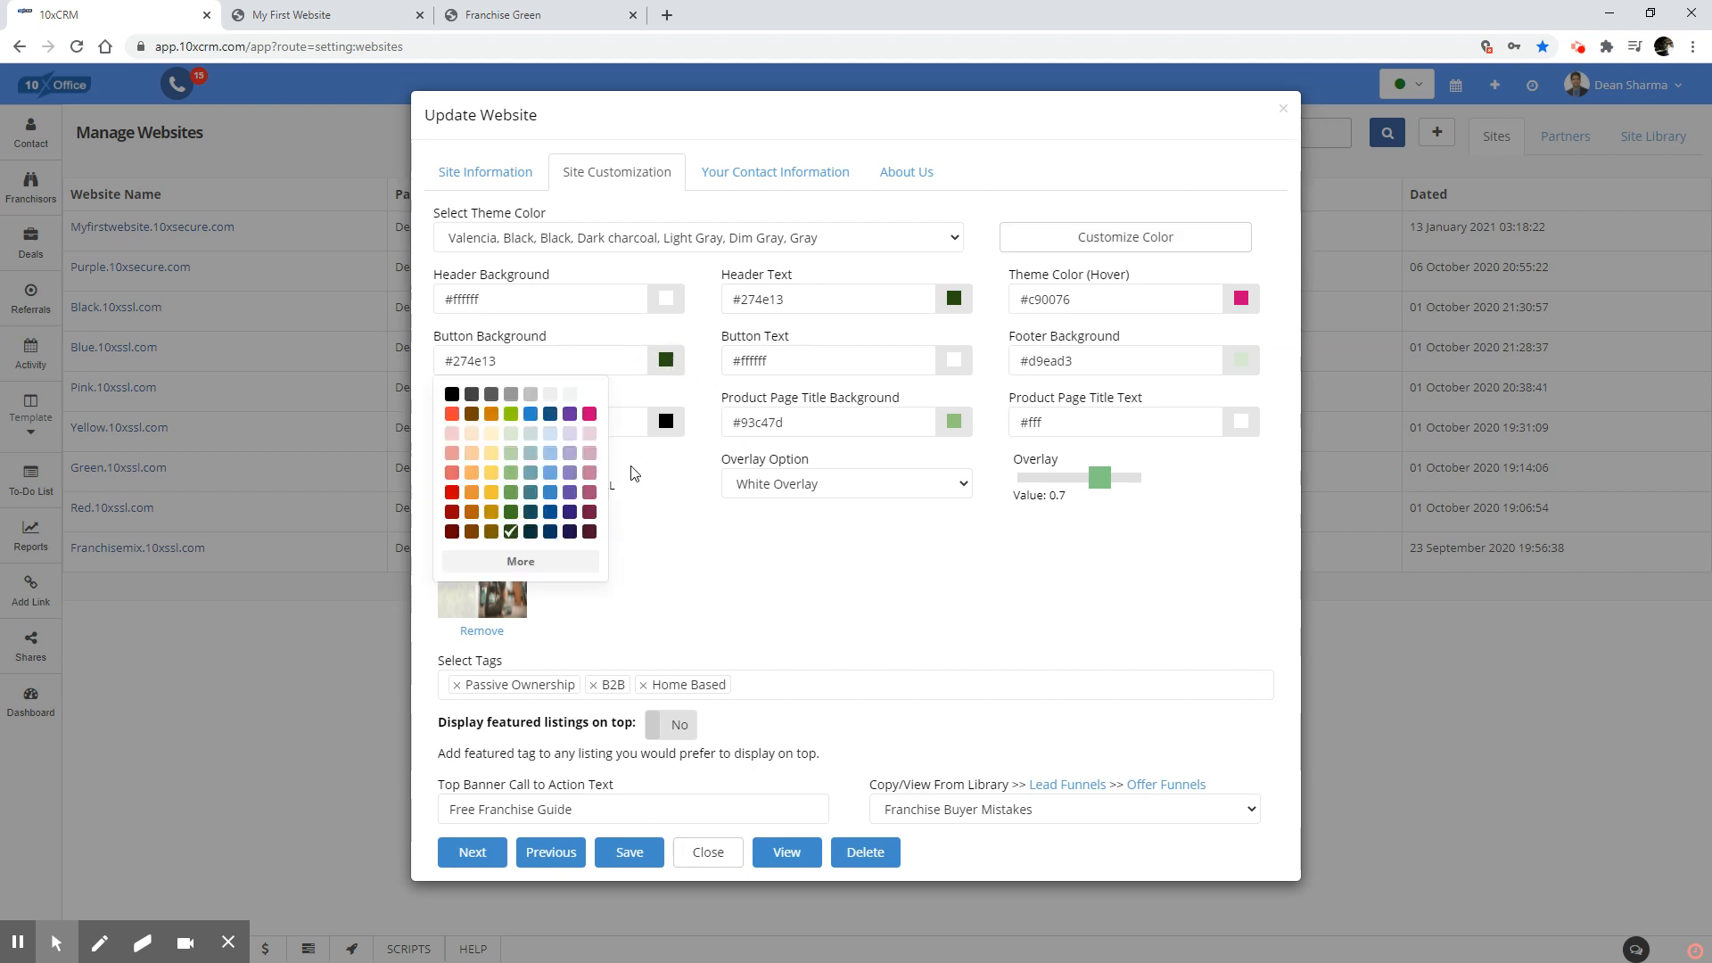
pyautogui.click(514, 481)
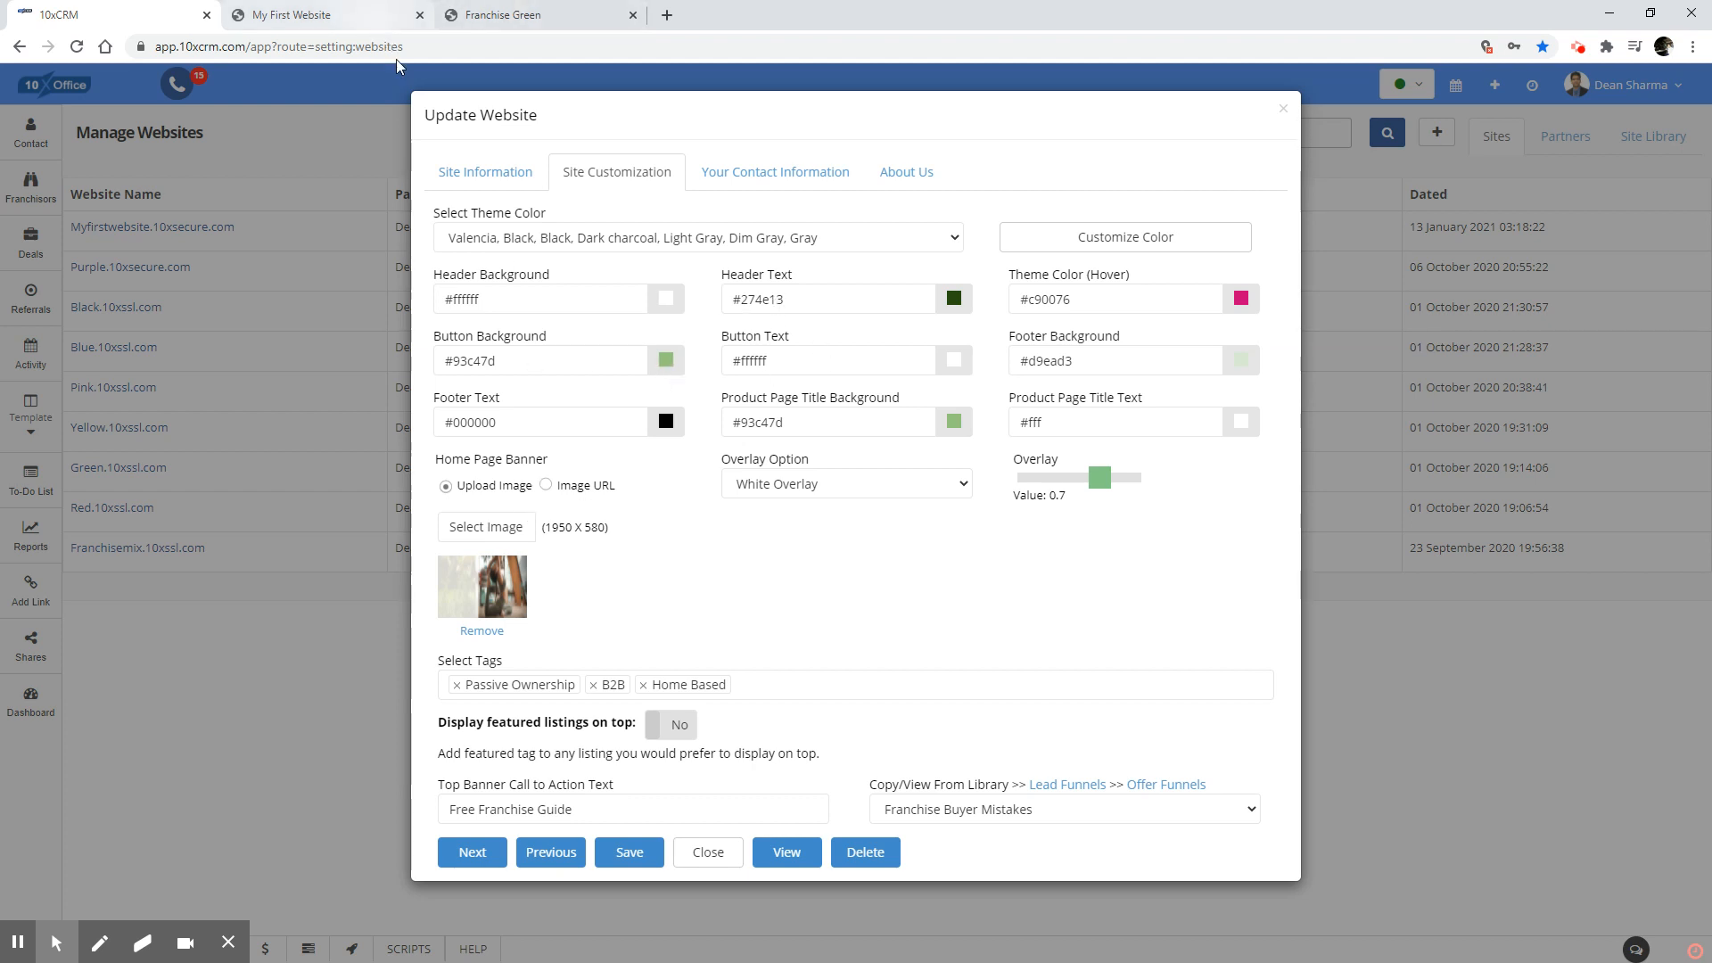
pyautogui.click(547, 489)
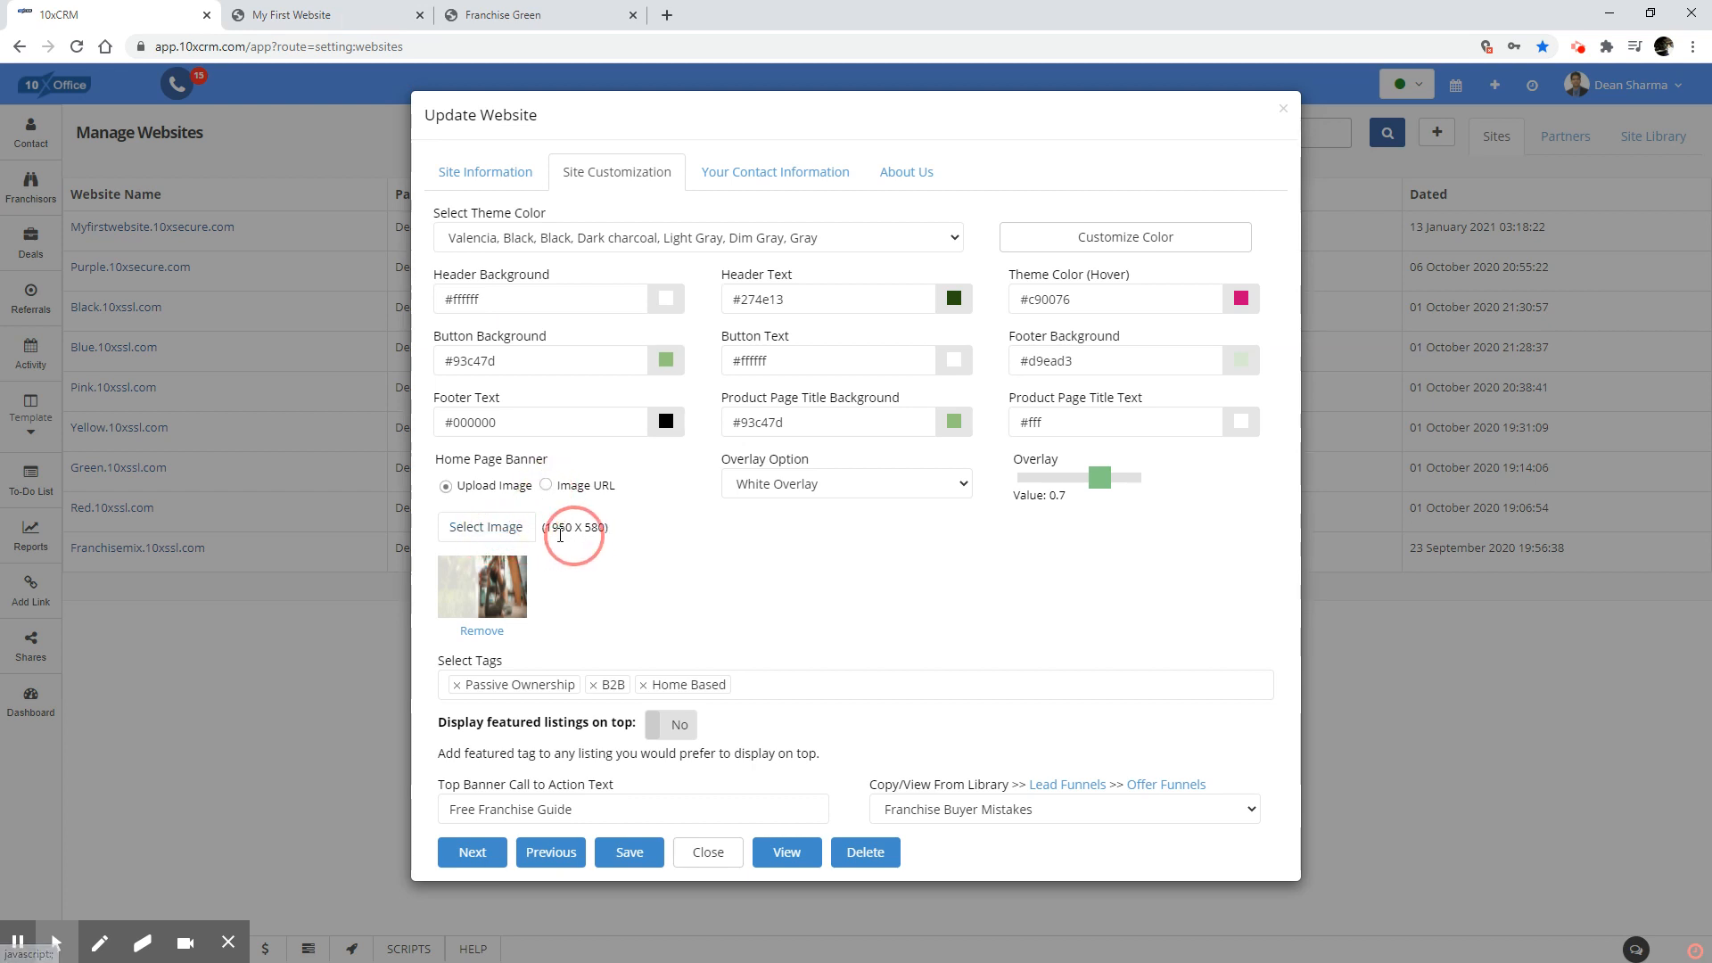
pyautogui.click(545, 487)
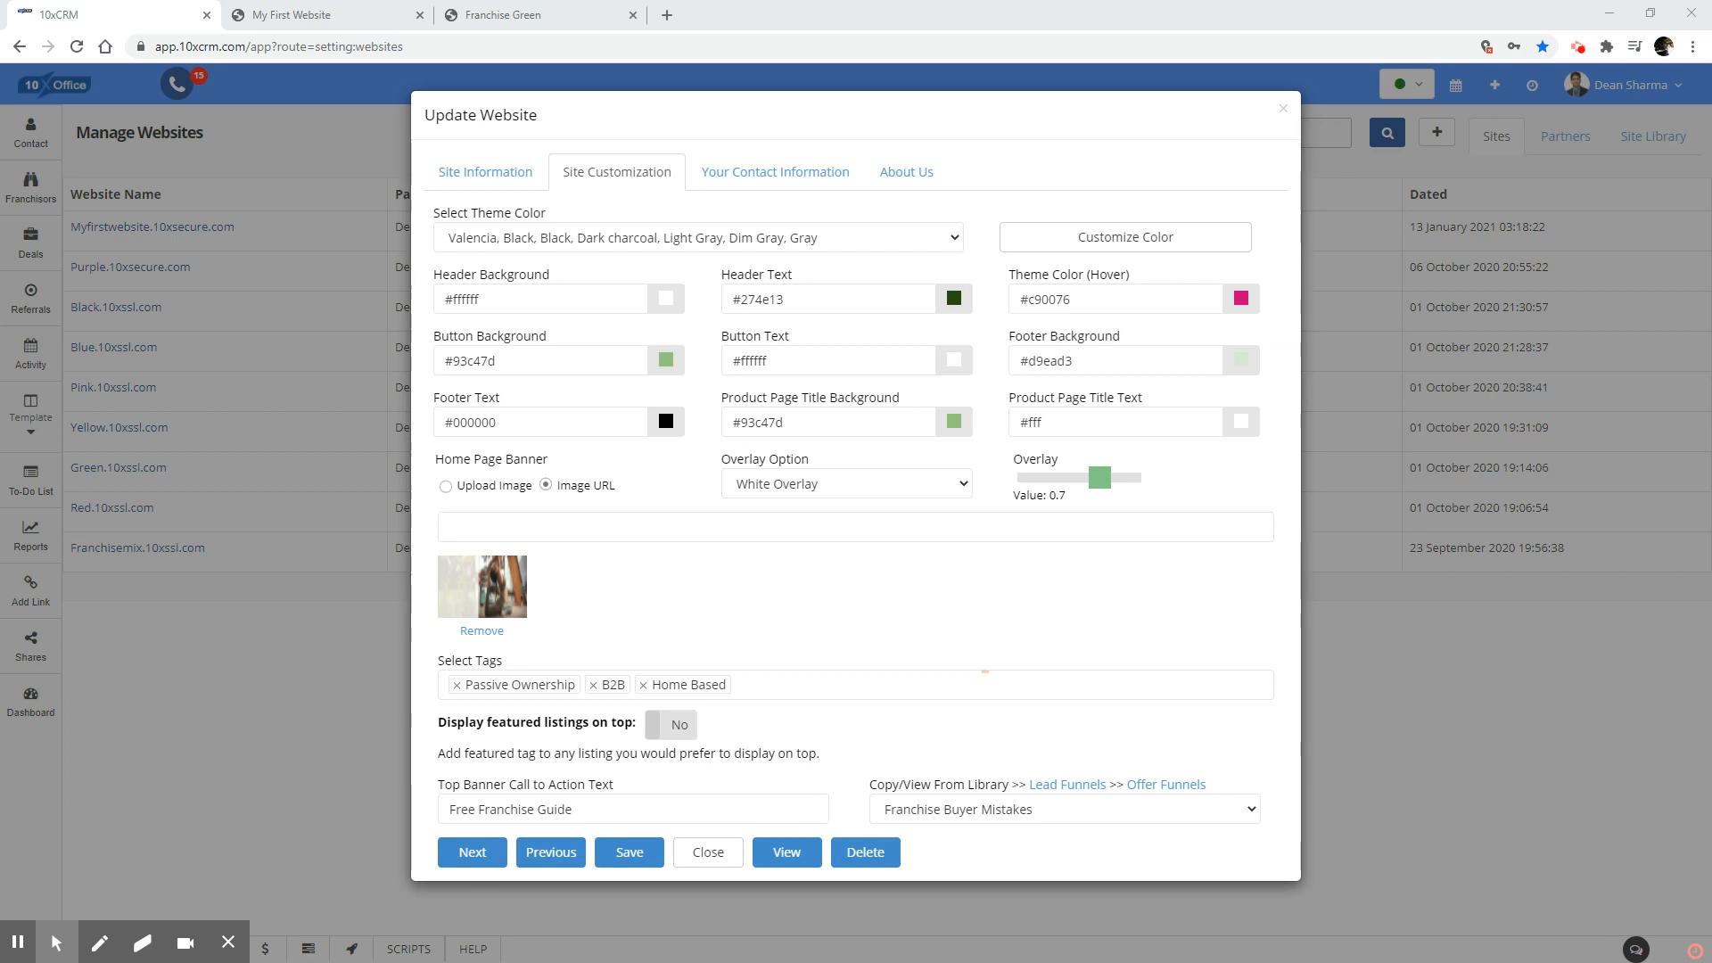
# Switch to the Unsplash window and search for "studio" photos, refining the search to "yoga studio".
pyautogui.moveTo(1711, 198); pyautogui.dragTo(526, 1)
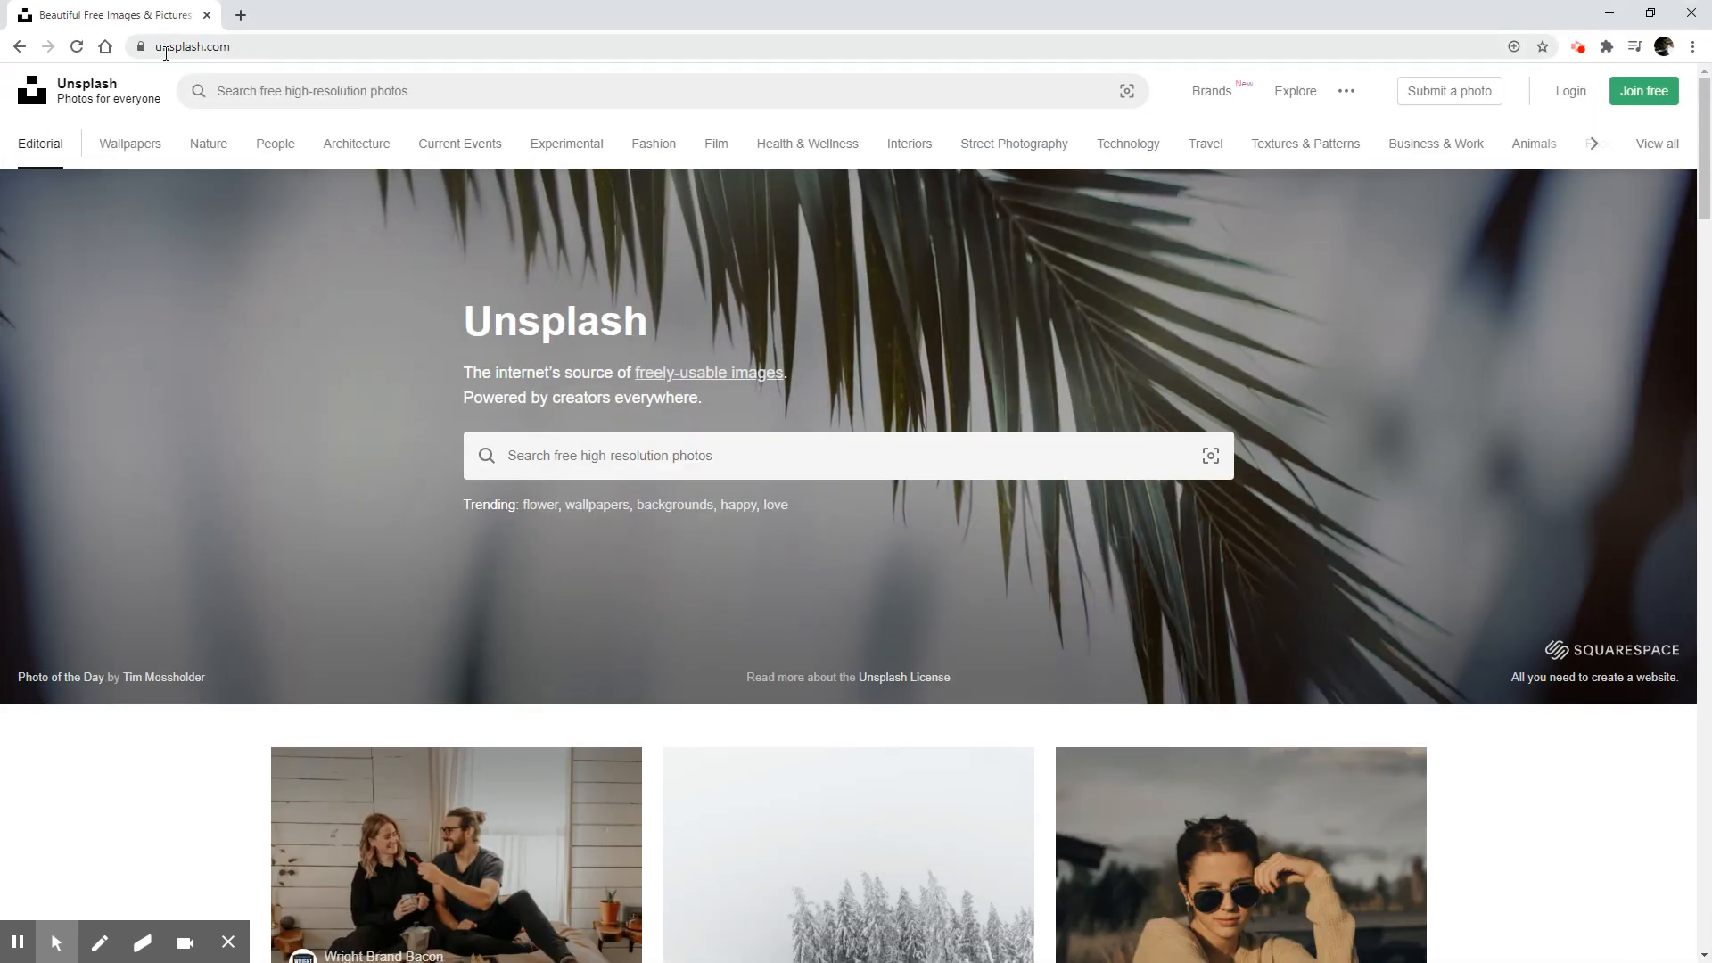
pyautogui.click(277, 92)
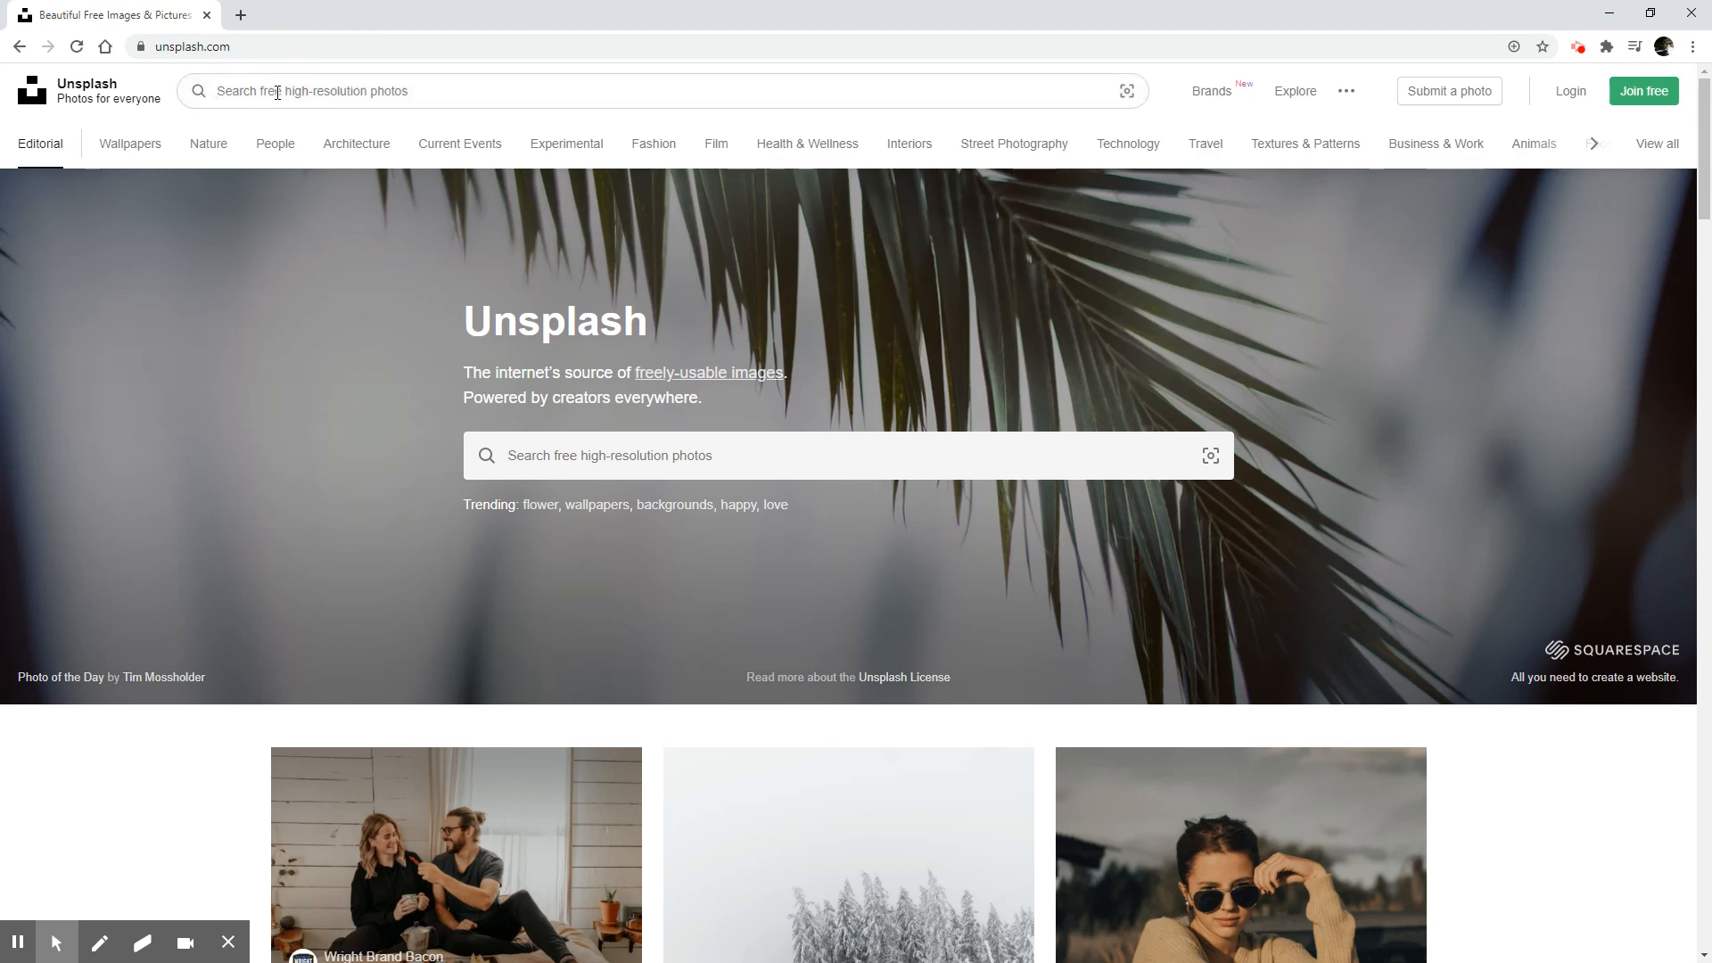
pyautogui.write('studio')
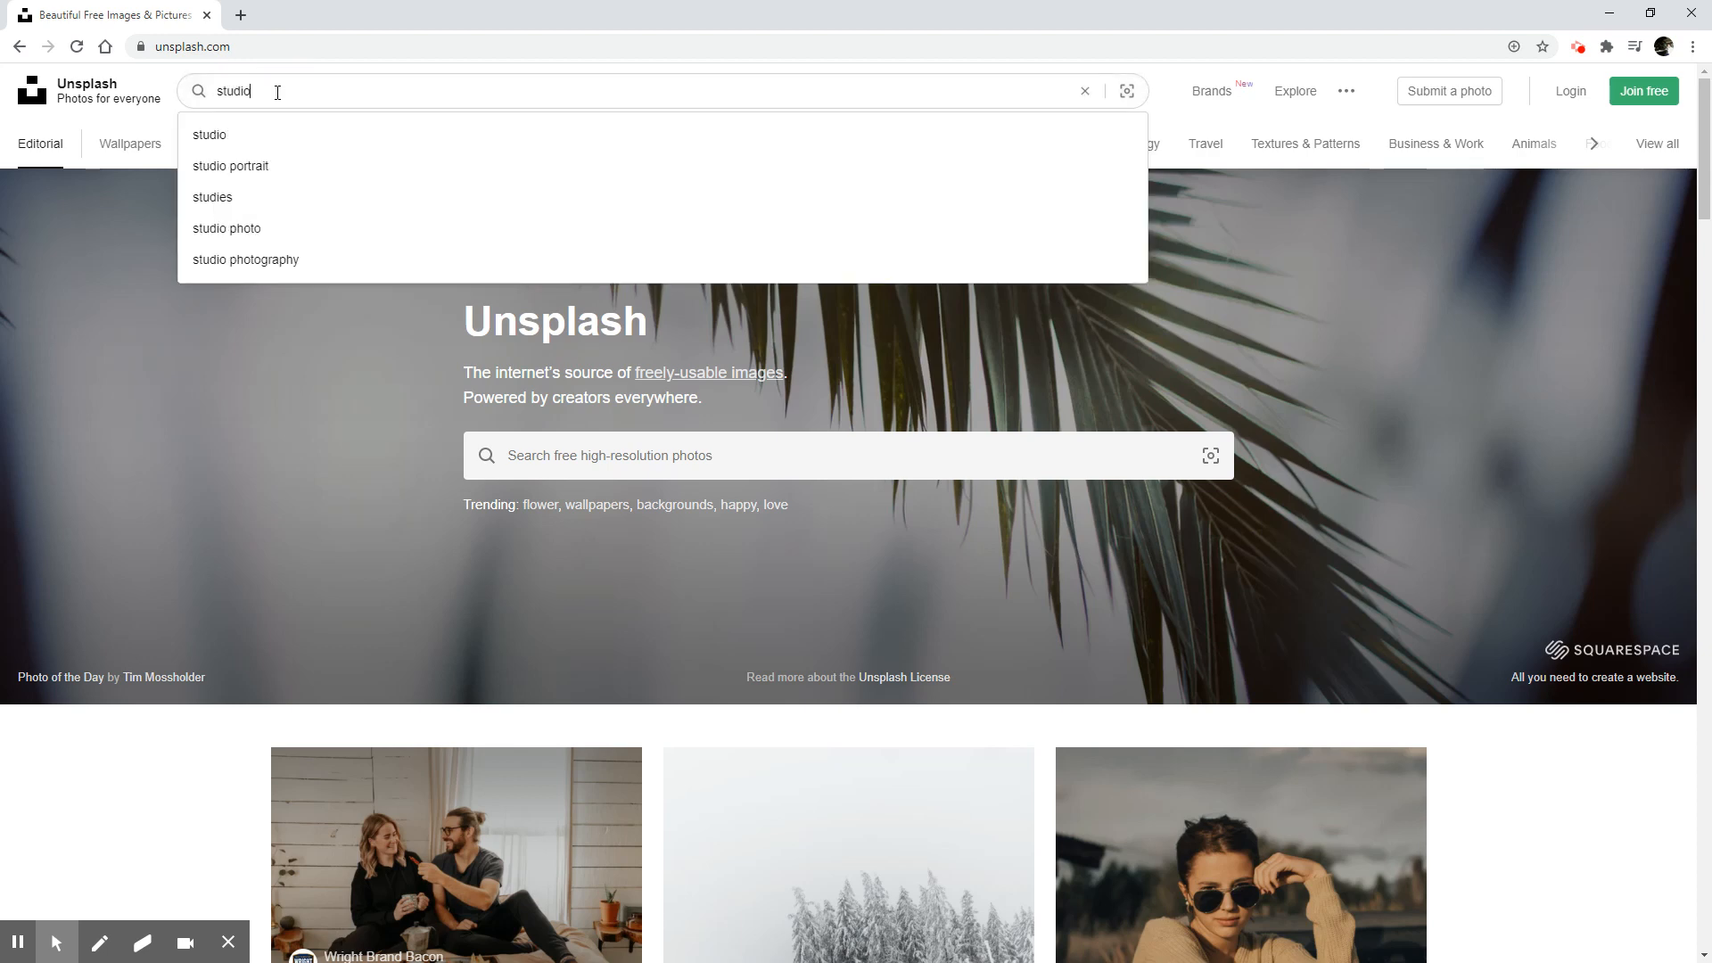
pyautogui.press('Return')
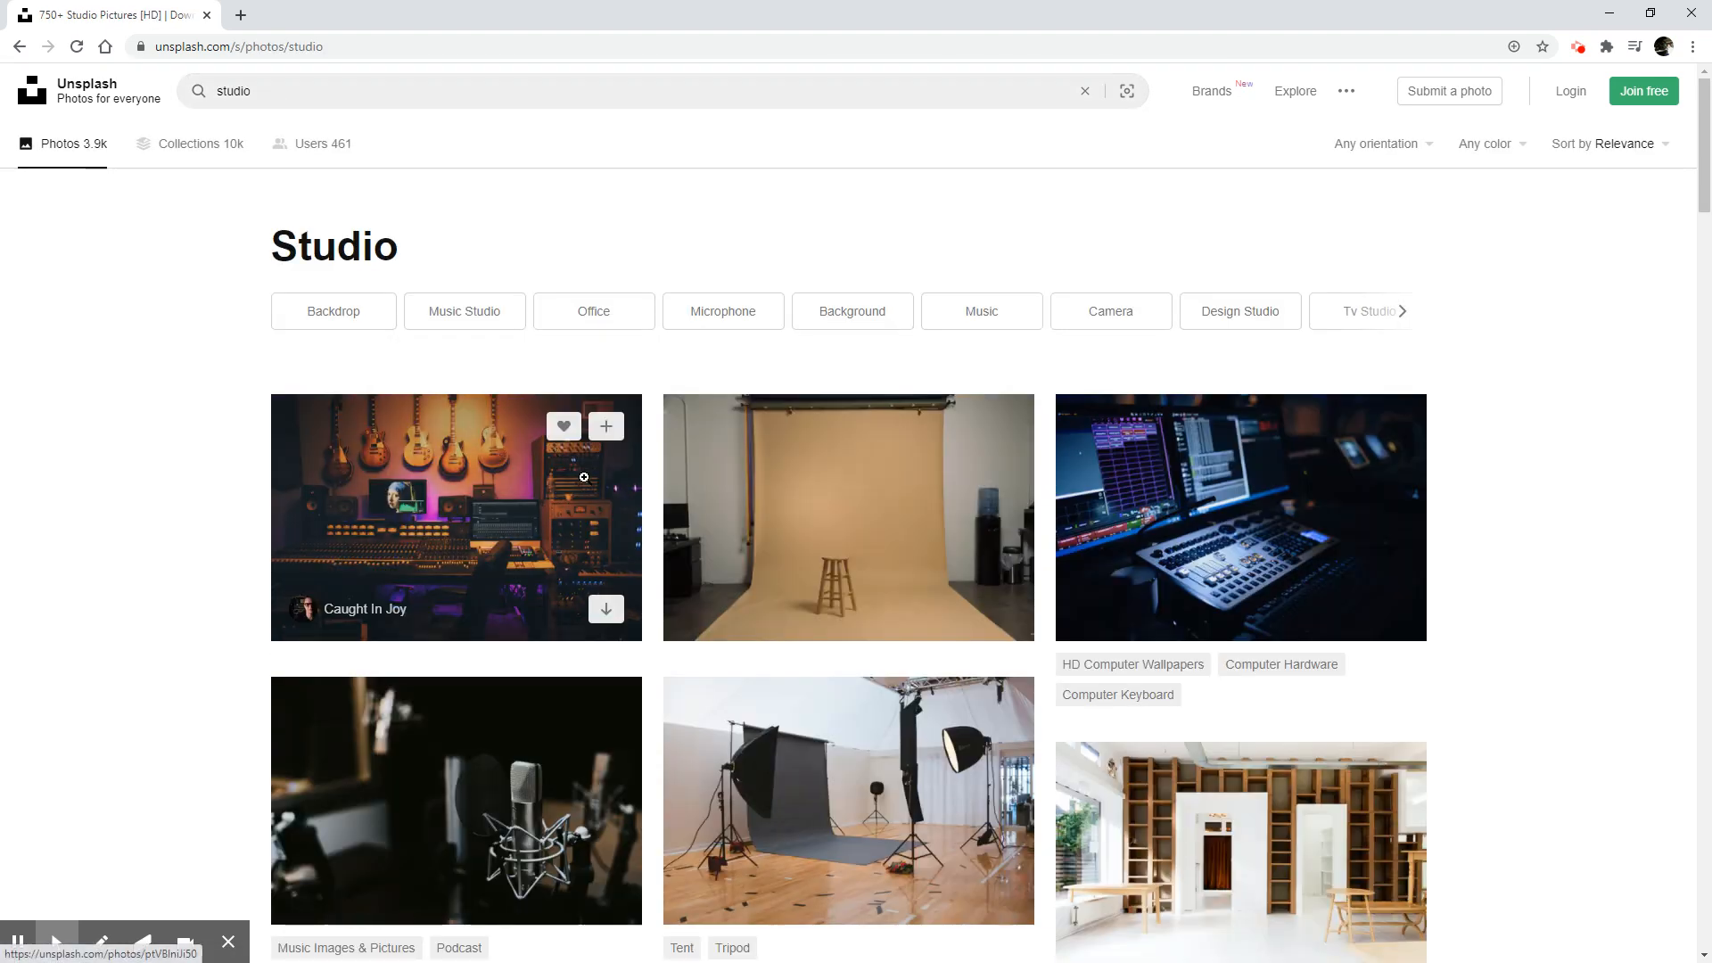
pyautogui.click(220, 93)
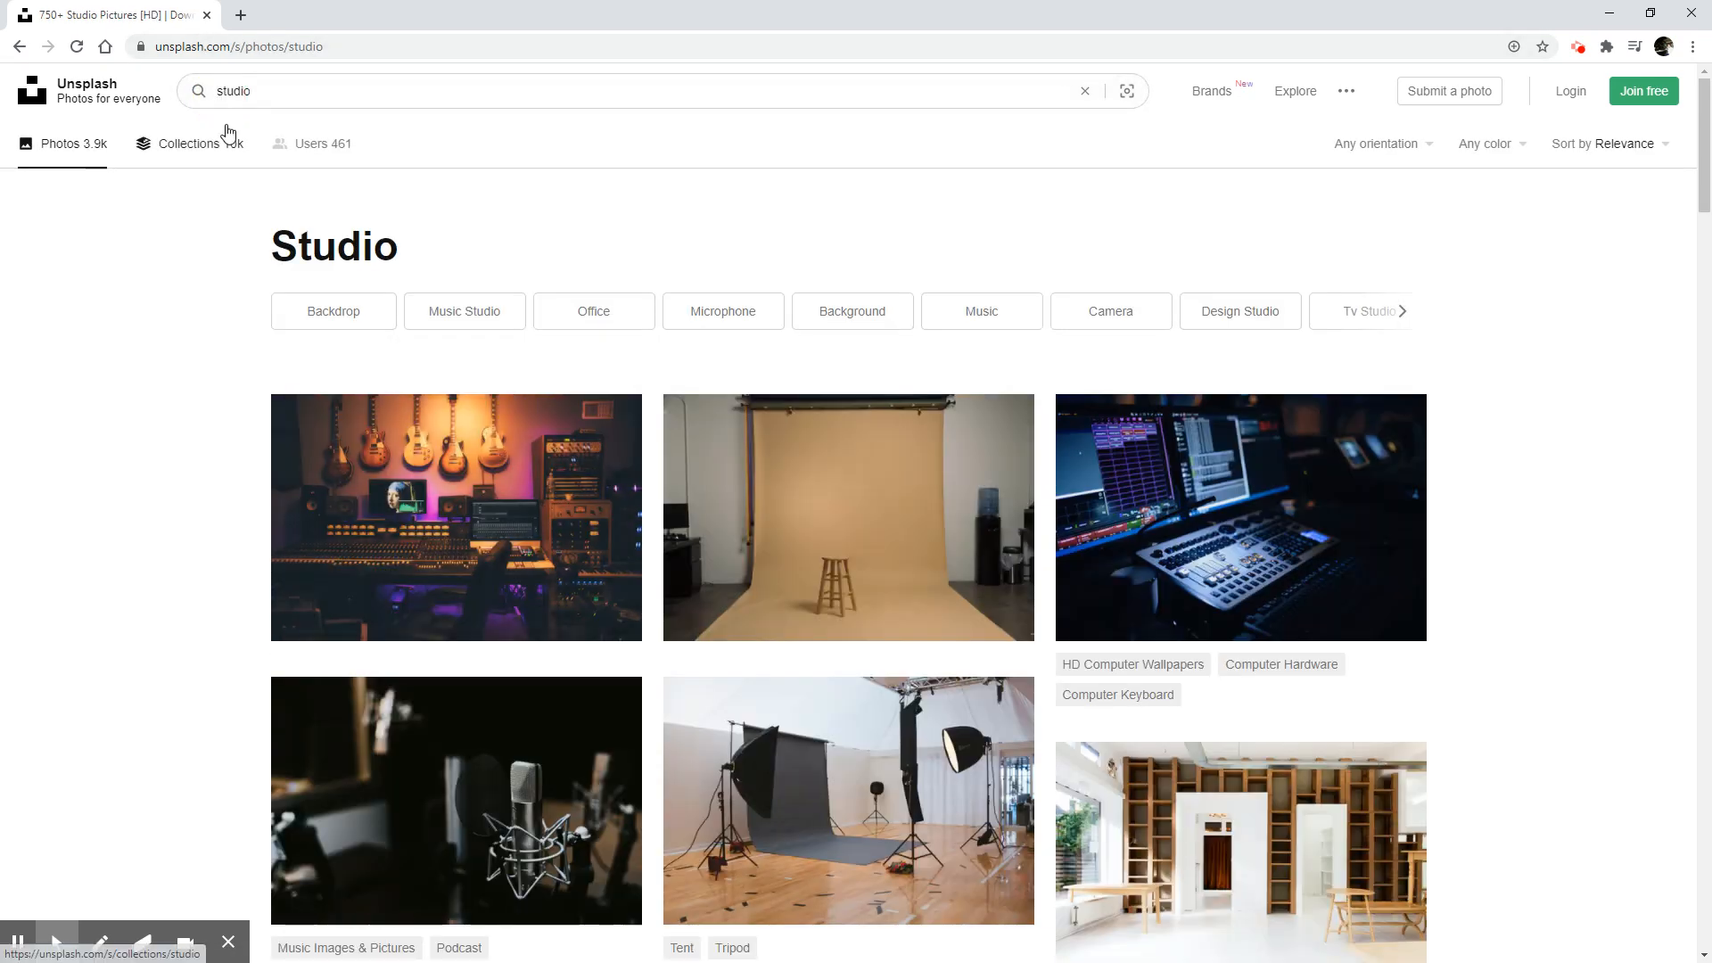
pyautogui.write('yoga')
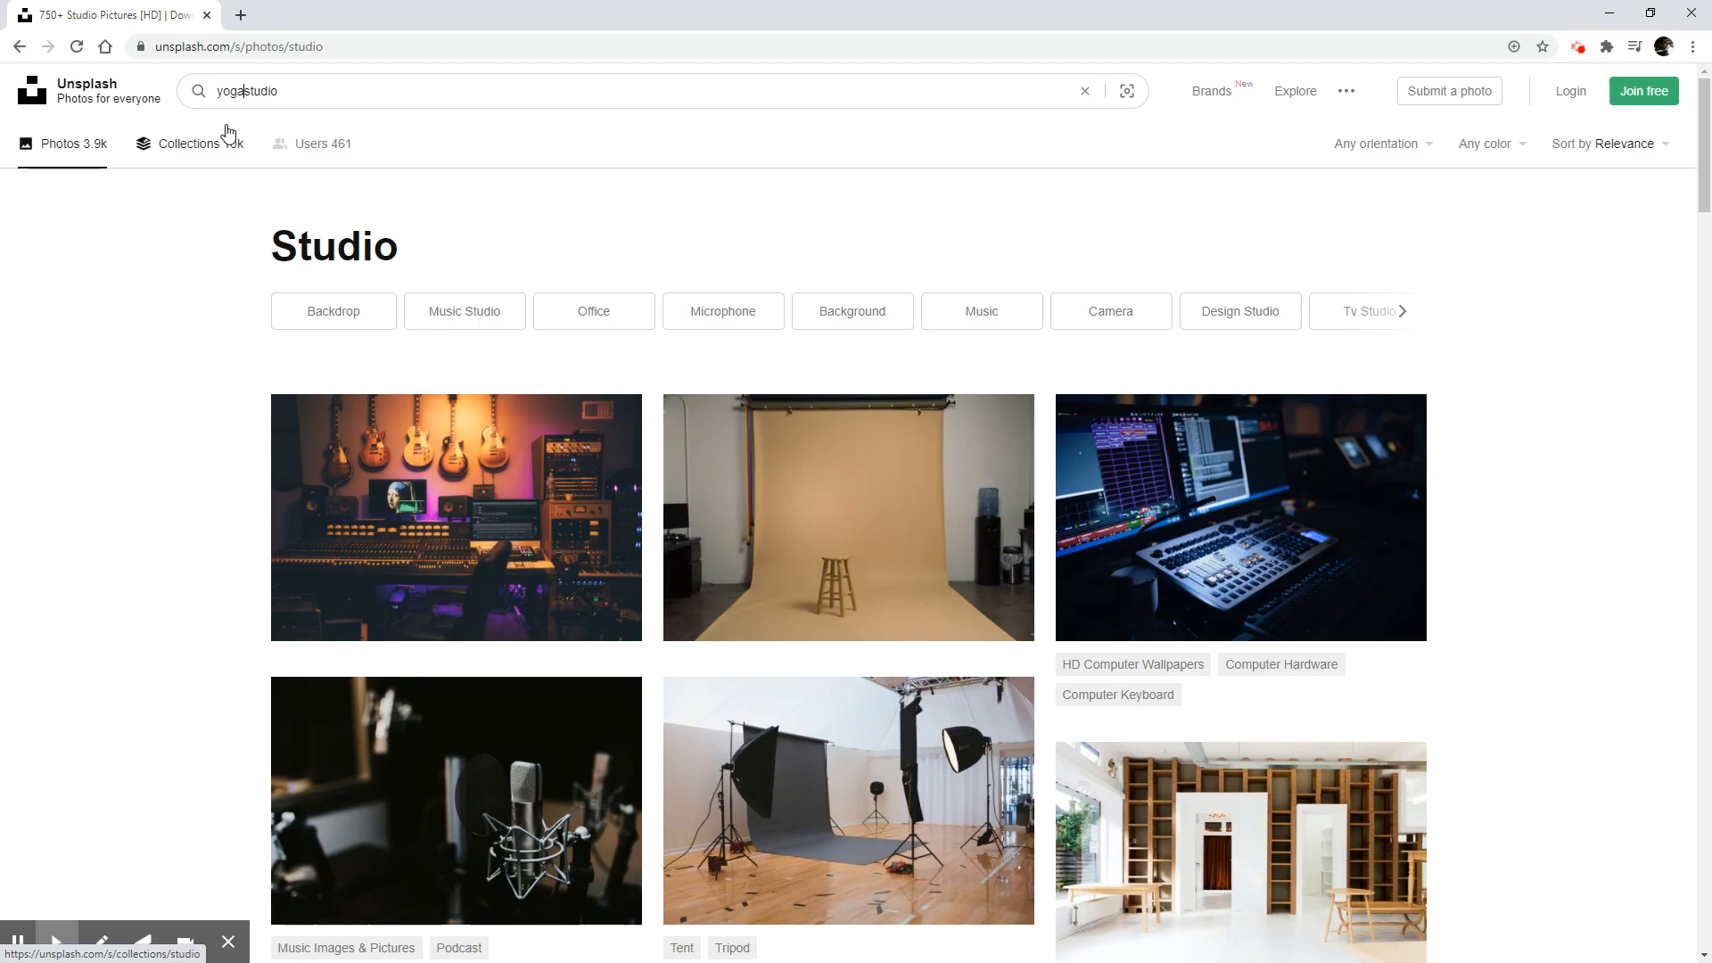
pyautogui.press('Return')
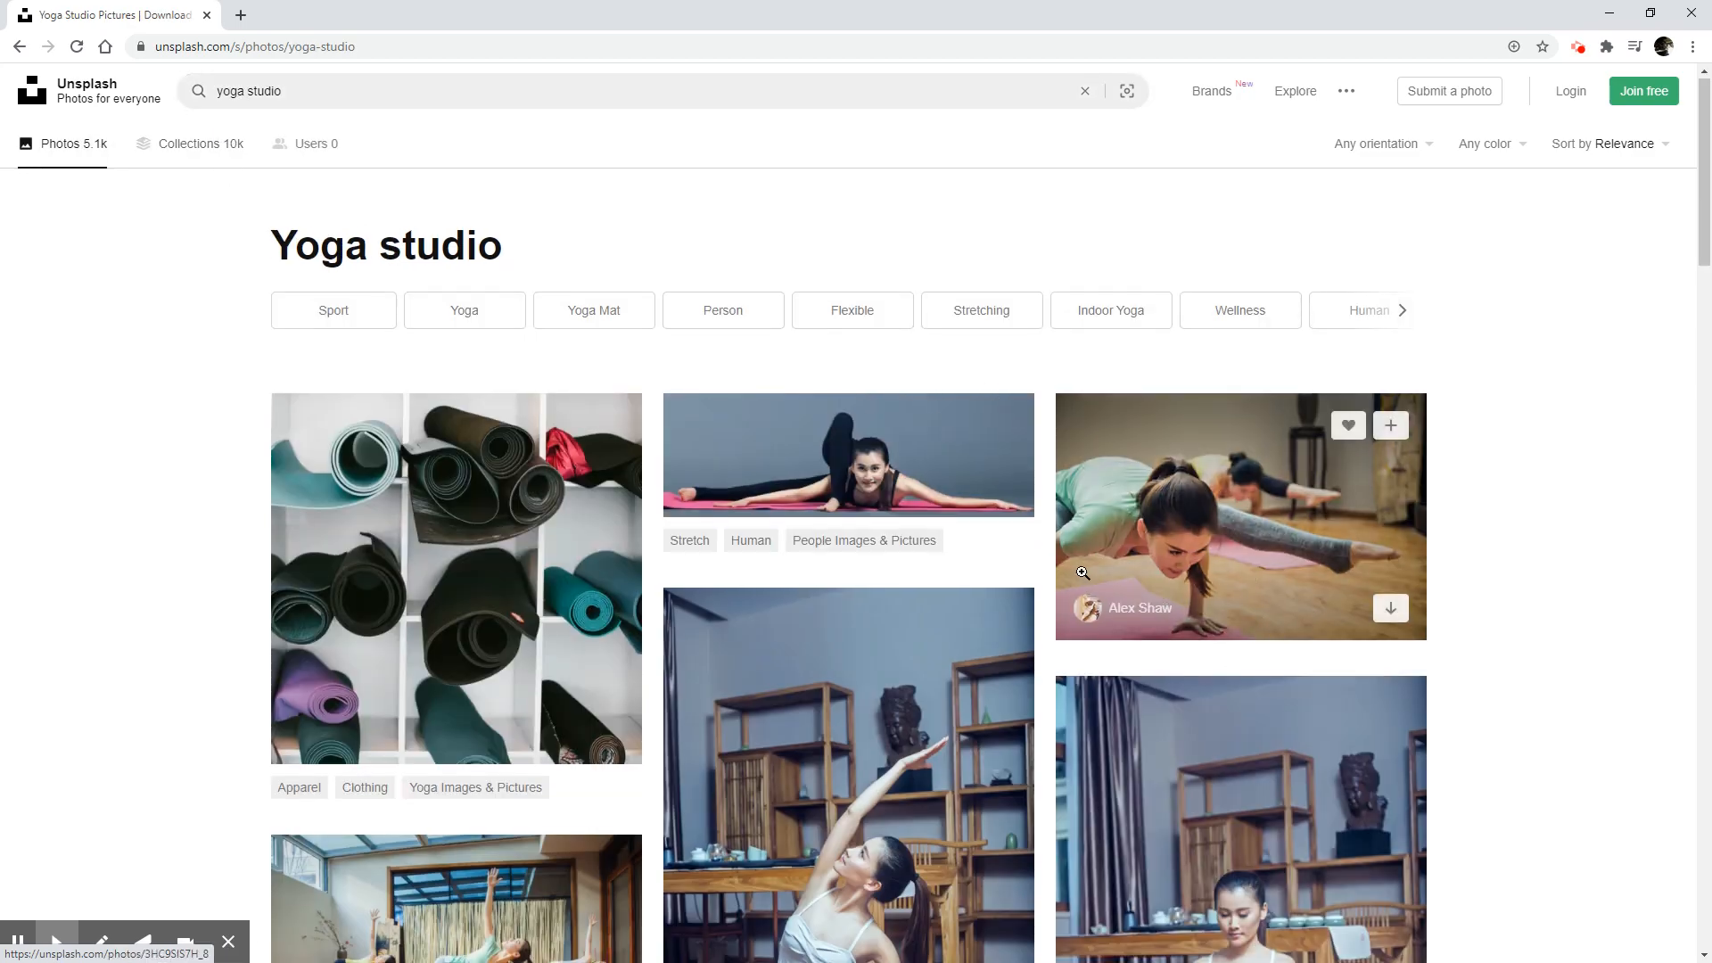
# Open the photo of the woman in a split pose on a pink yoga mat and copy its image address.
pyautogui.scroll(-10, 1086, 579)
pyautogui.scroll(-12, 1086, 579)
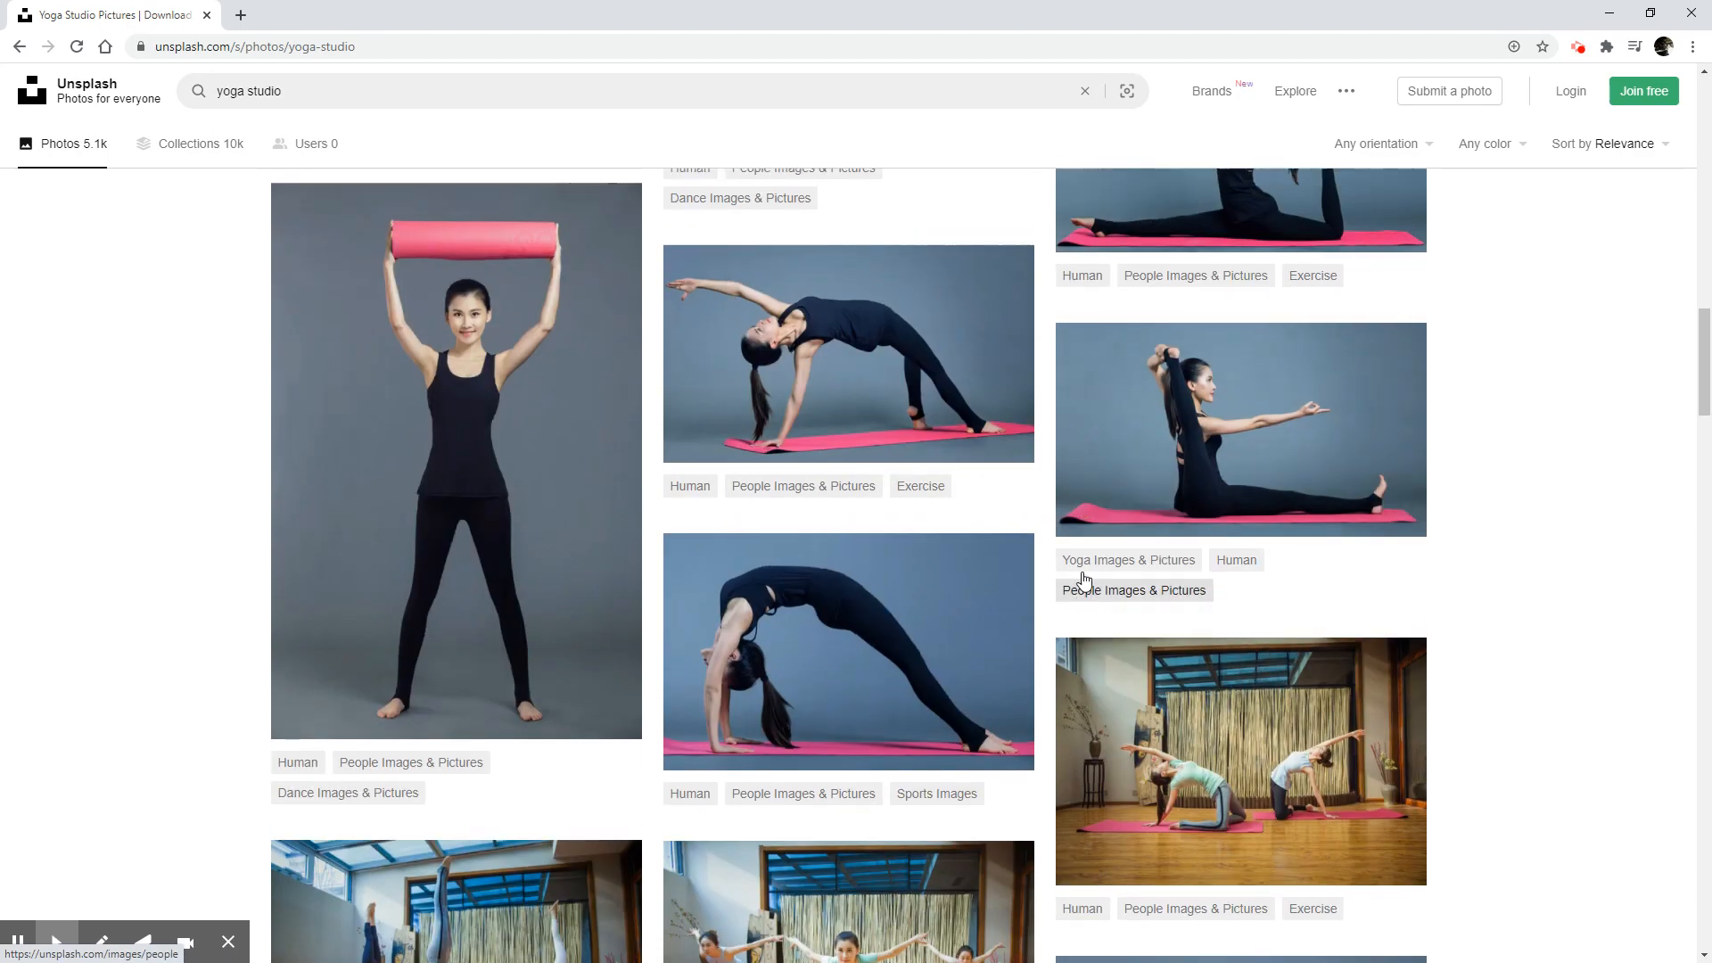
pyautogui.scroll(5, 1241, 641)
pyautogui.click(1257, 615)
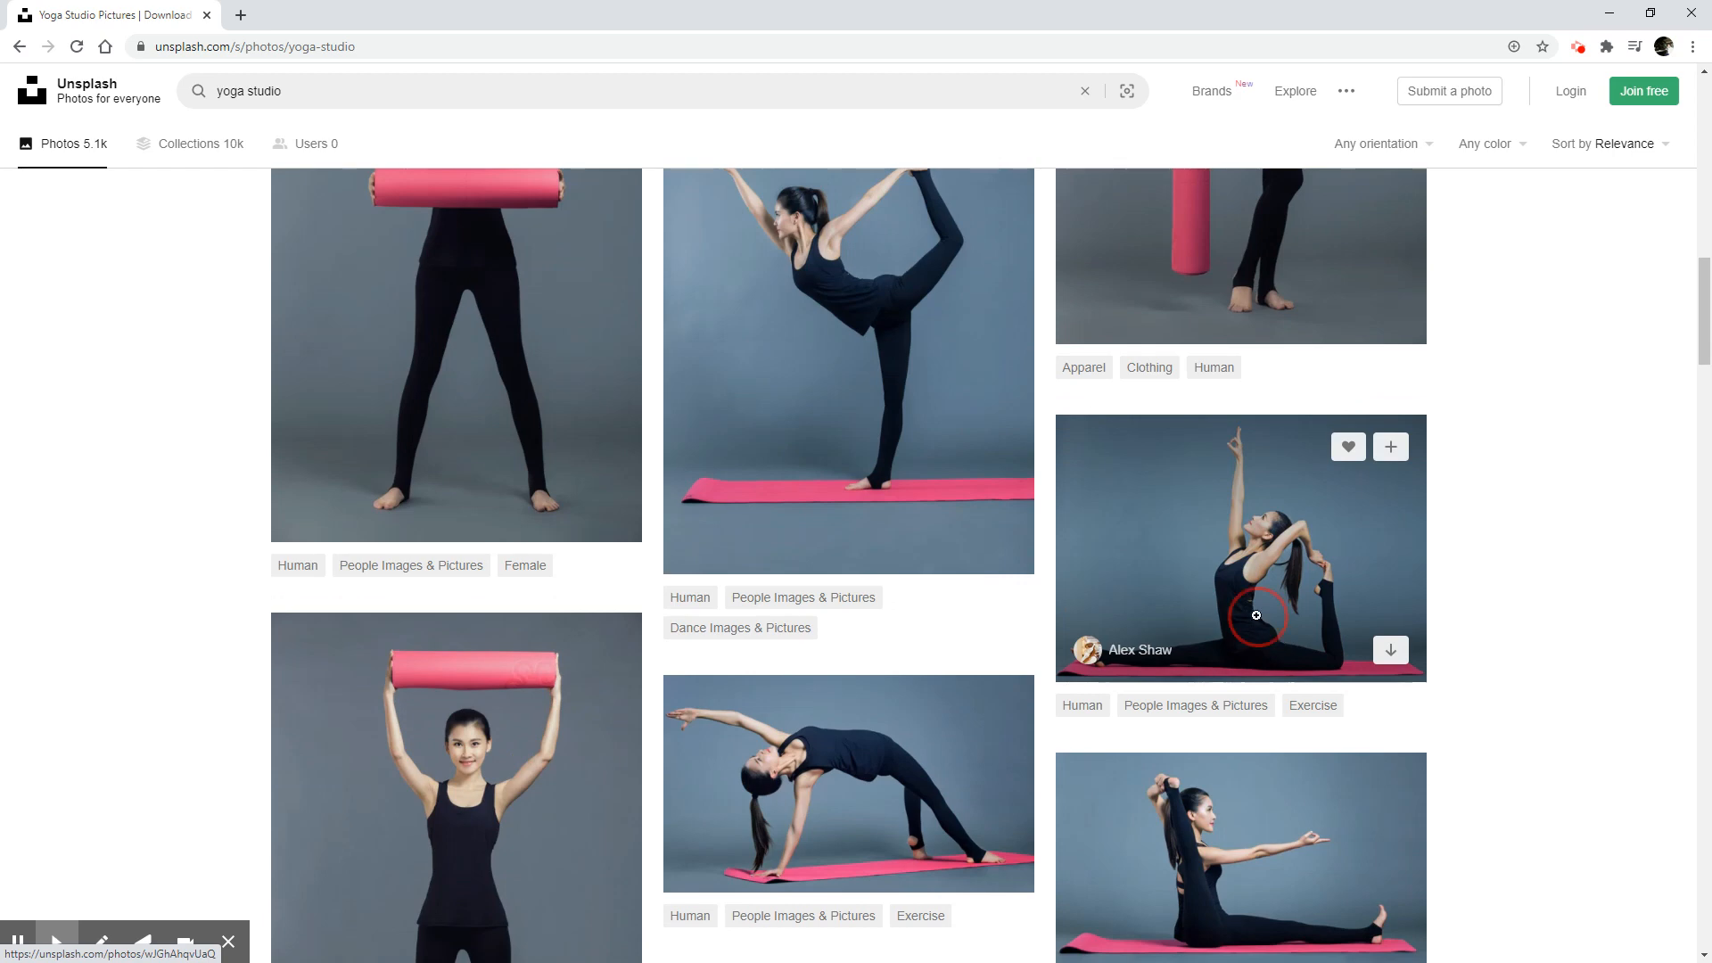
pyautogui.rightClick(950, 528)
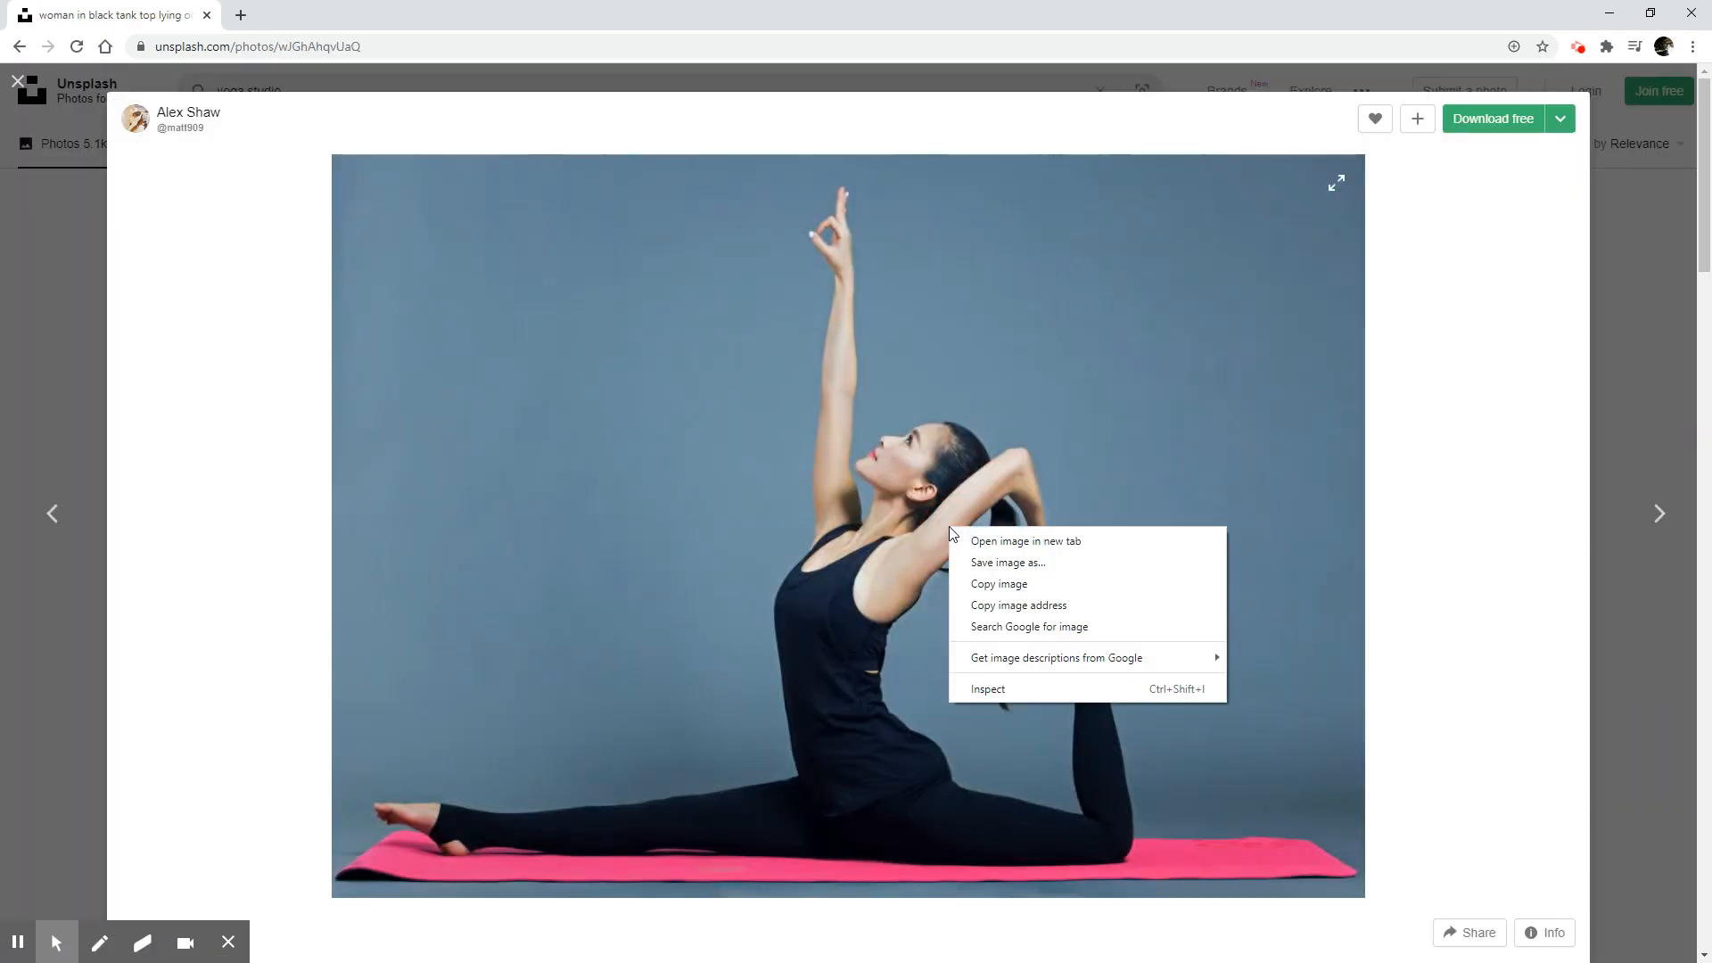
pyautogui.click(1034, 612)
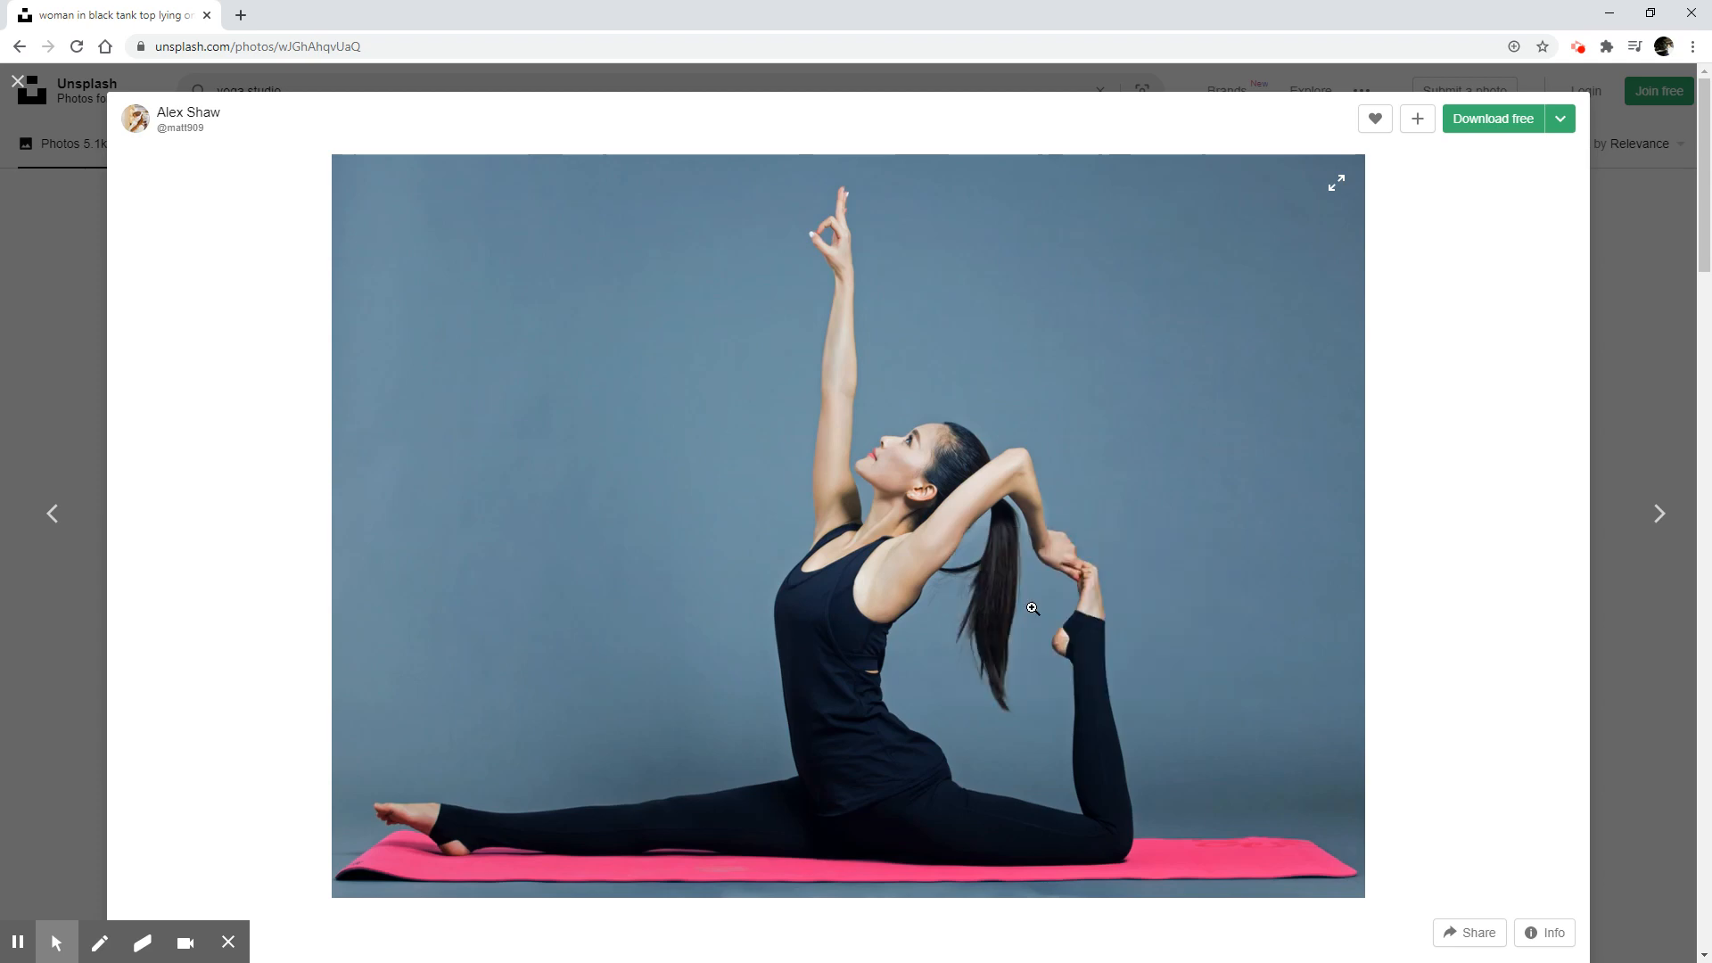
# Return to 10xCRM, save the copied image address as the home page banner URL, and reload the live My First Website page.
pyautogui.moveTo(638, 7); pyautogui.dragTo(1711, 161)
pyautogui.click(492, 526)
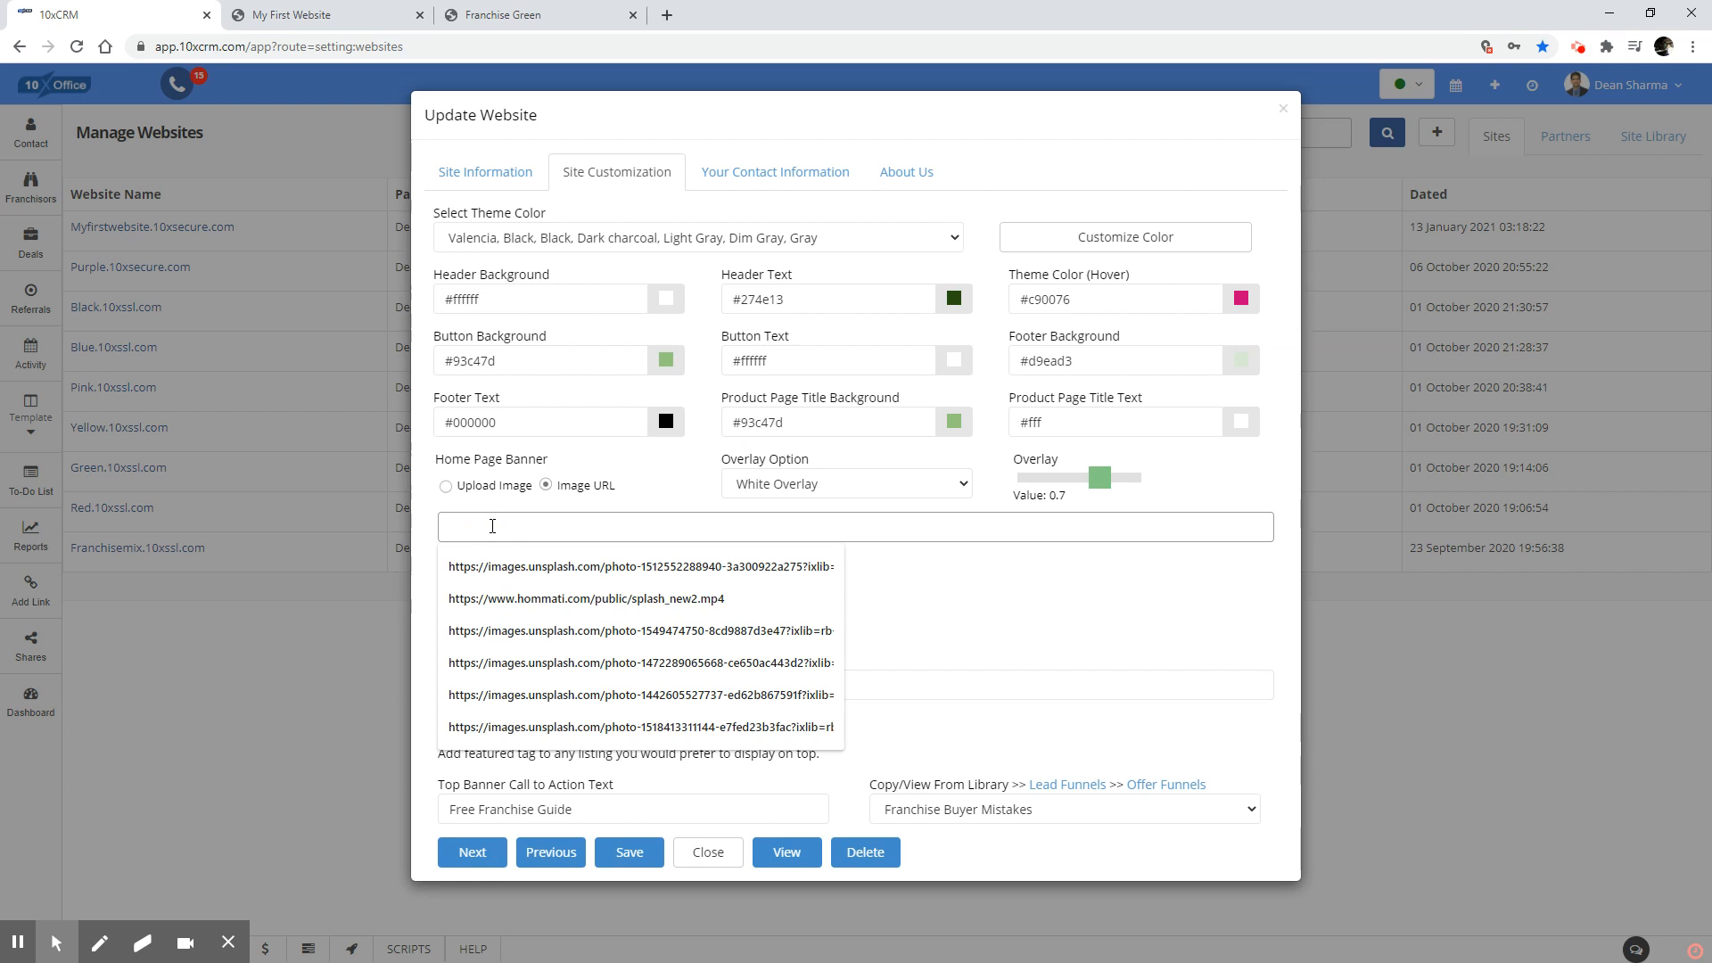
pyautogui.hotkey('ctrl', 'v')
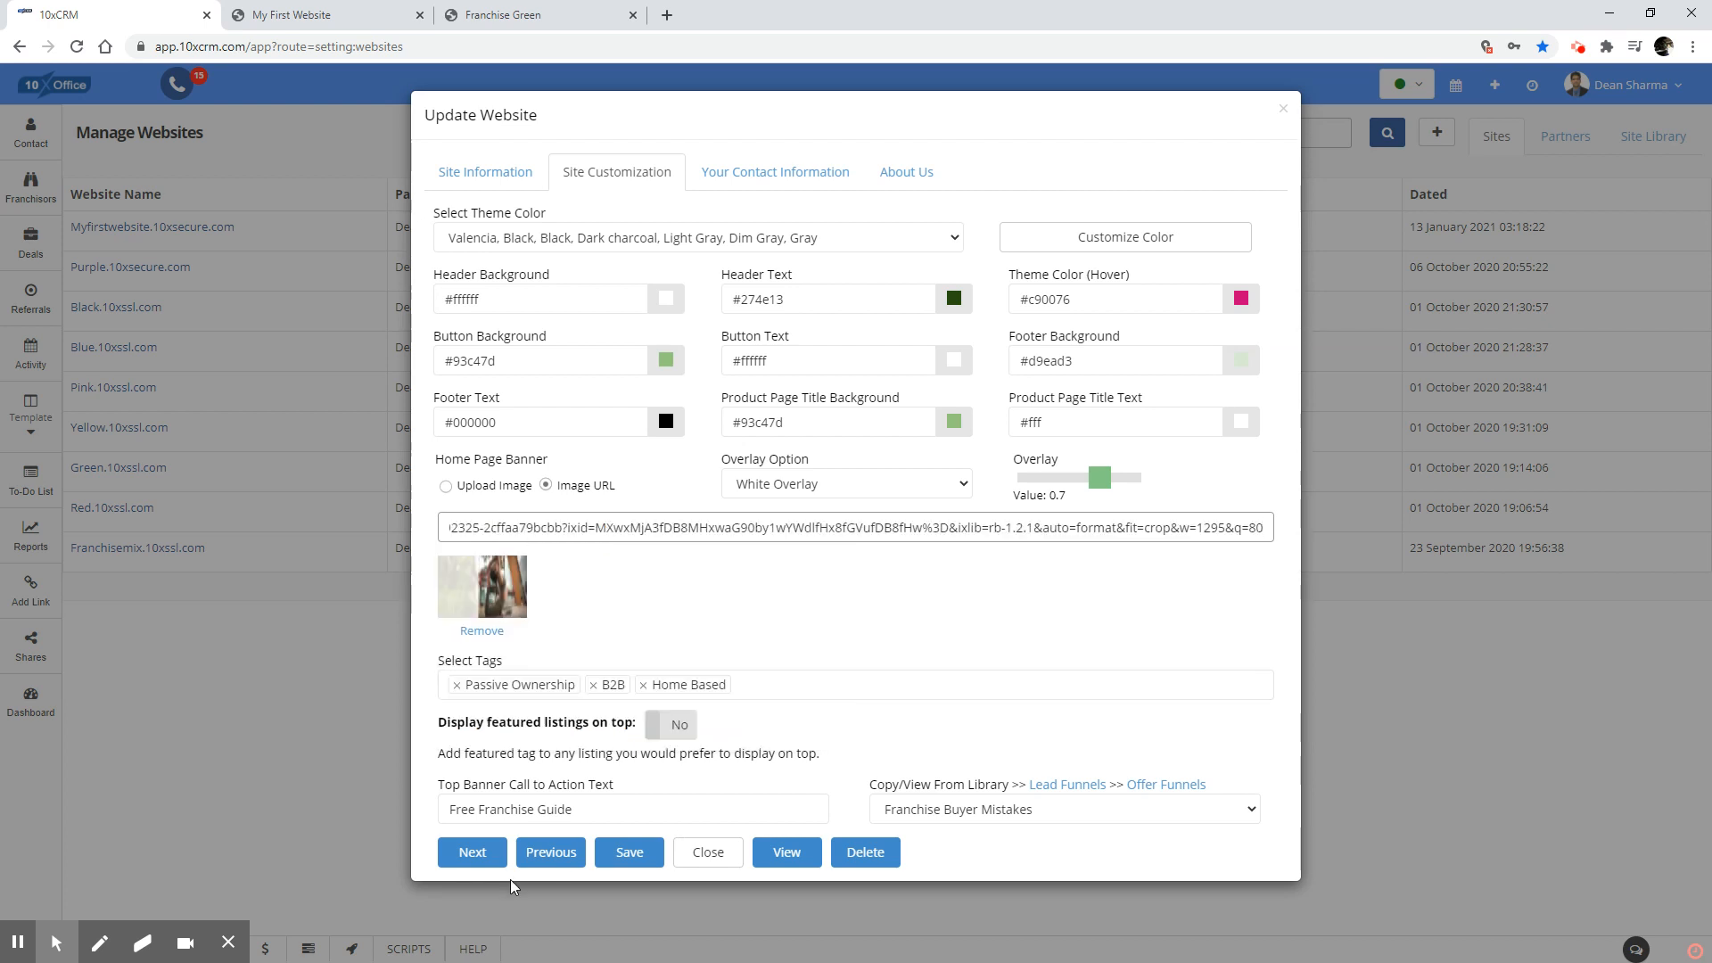
pyautogui.click(629, 855)
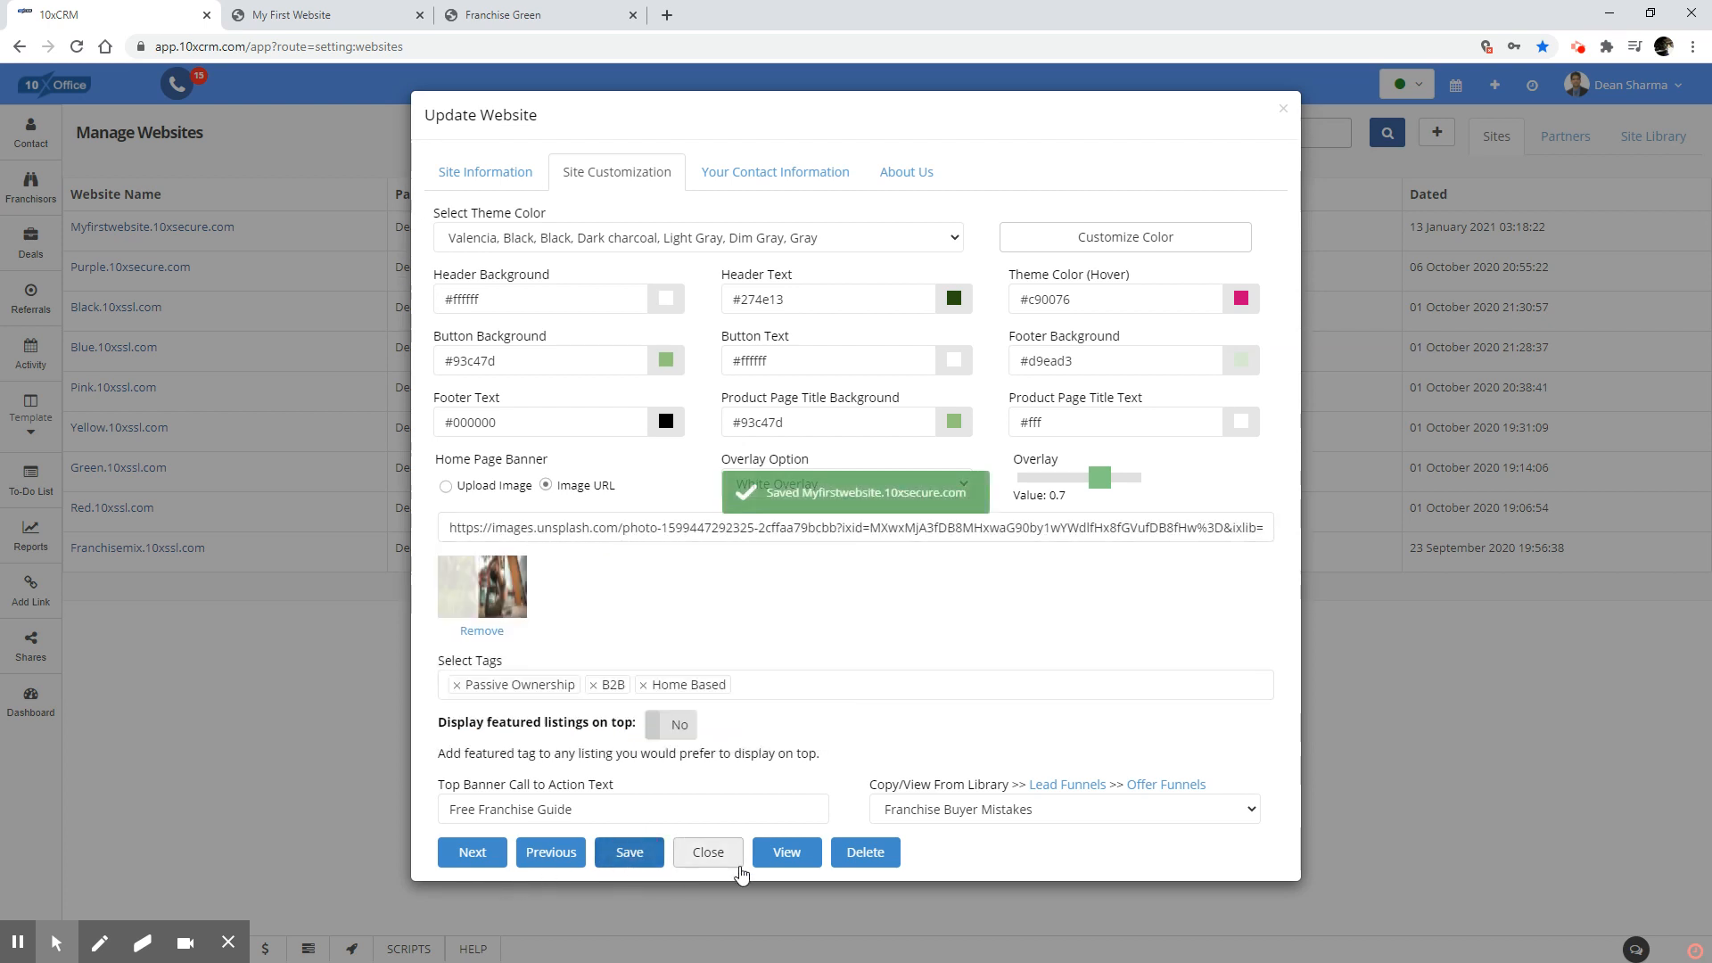
pyautogui.click(303, 15)
pyautogui.click(78, 47)
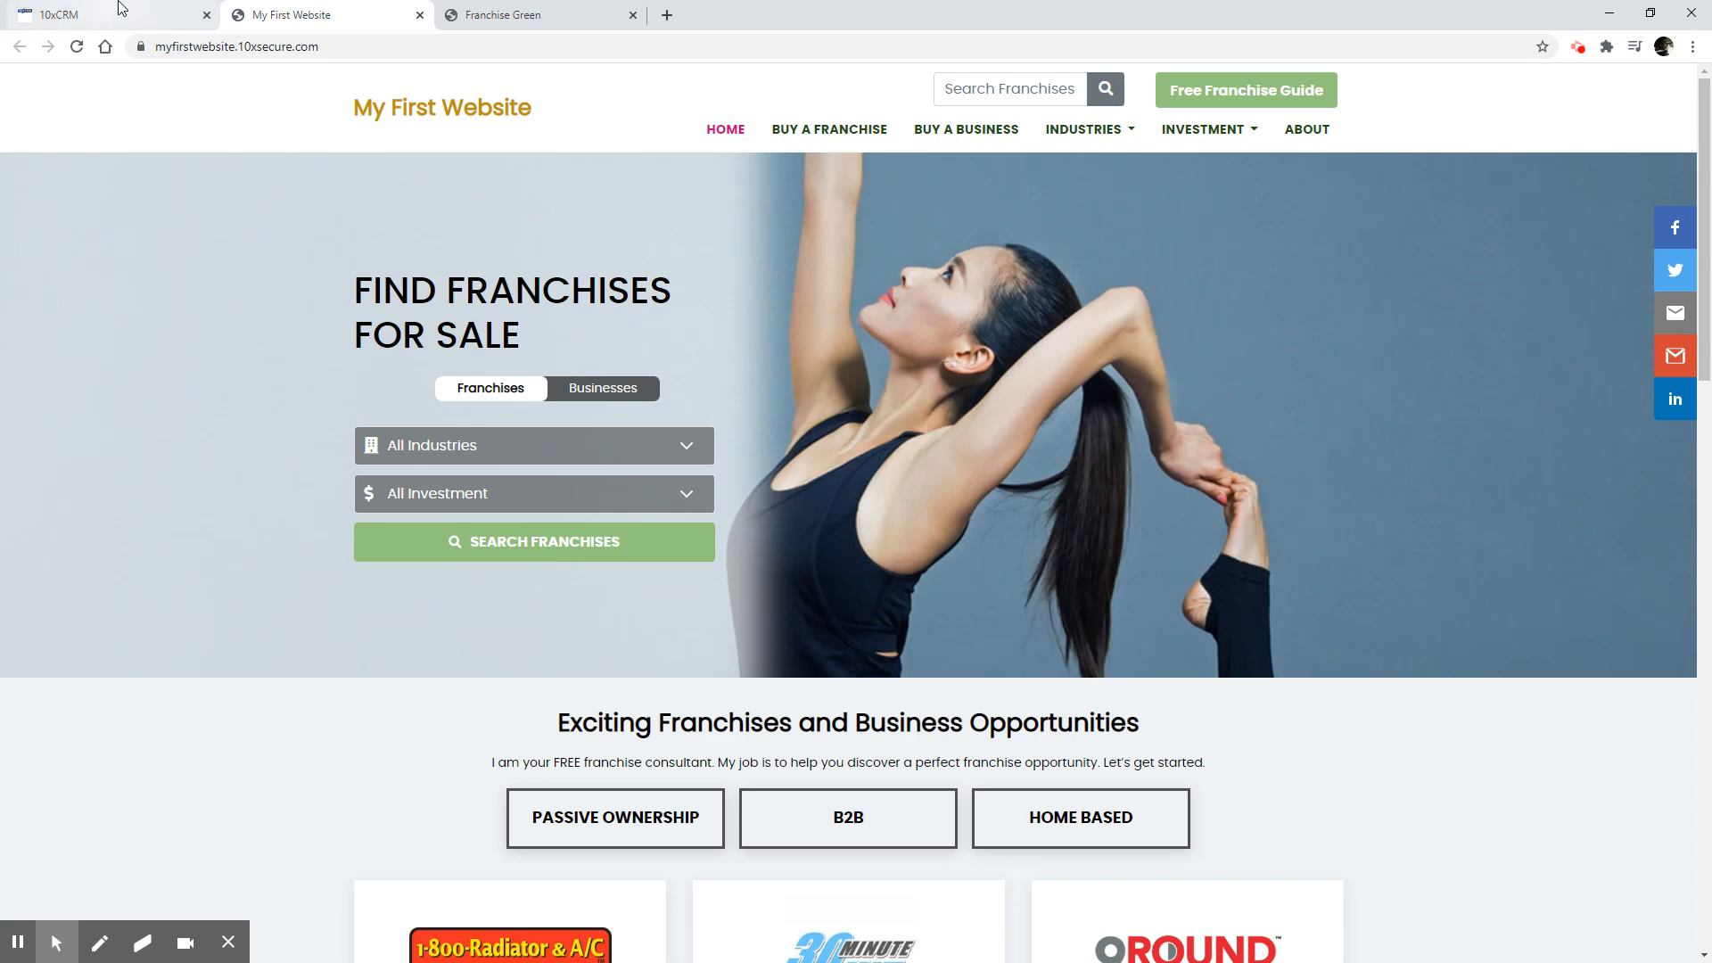
# In the 10xCRM site information, set the logo text color to the custom dark gray #605d55 and save the website.
pyautogui.click(147, 13)
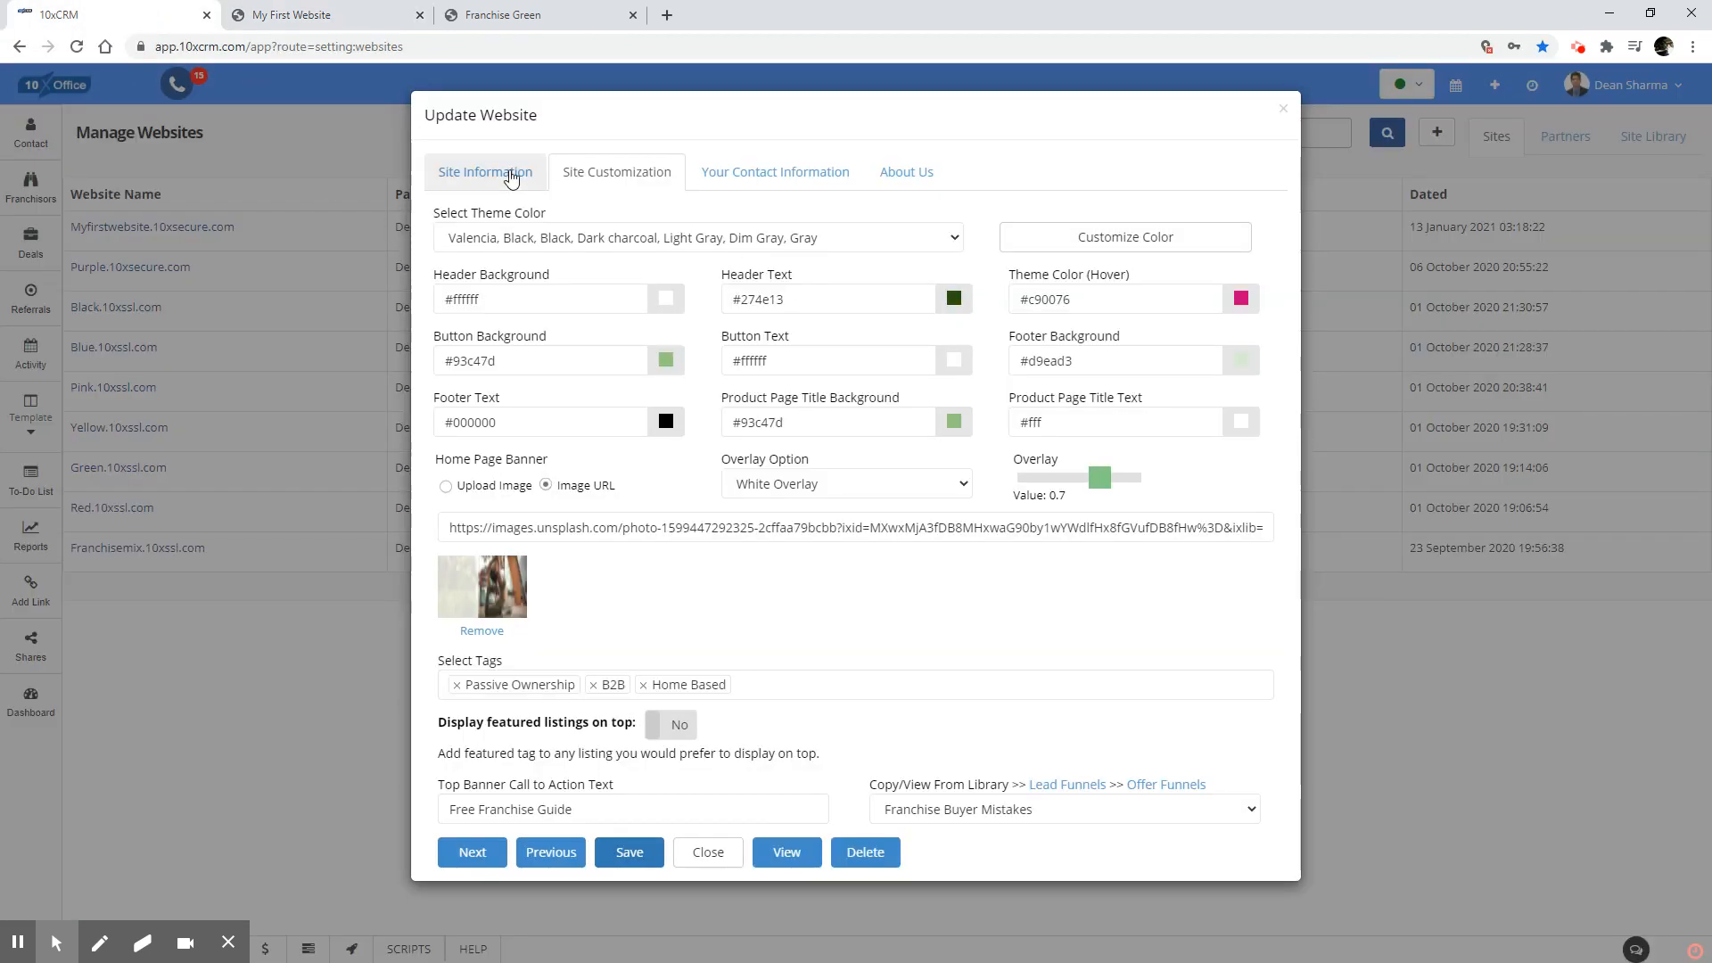
pyautogui.click(495, 174)
pyautogui.click(1223, 236)
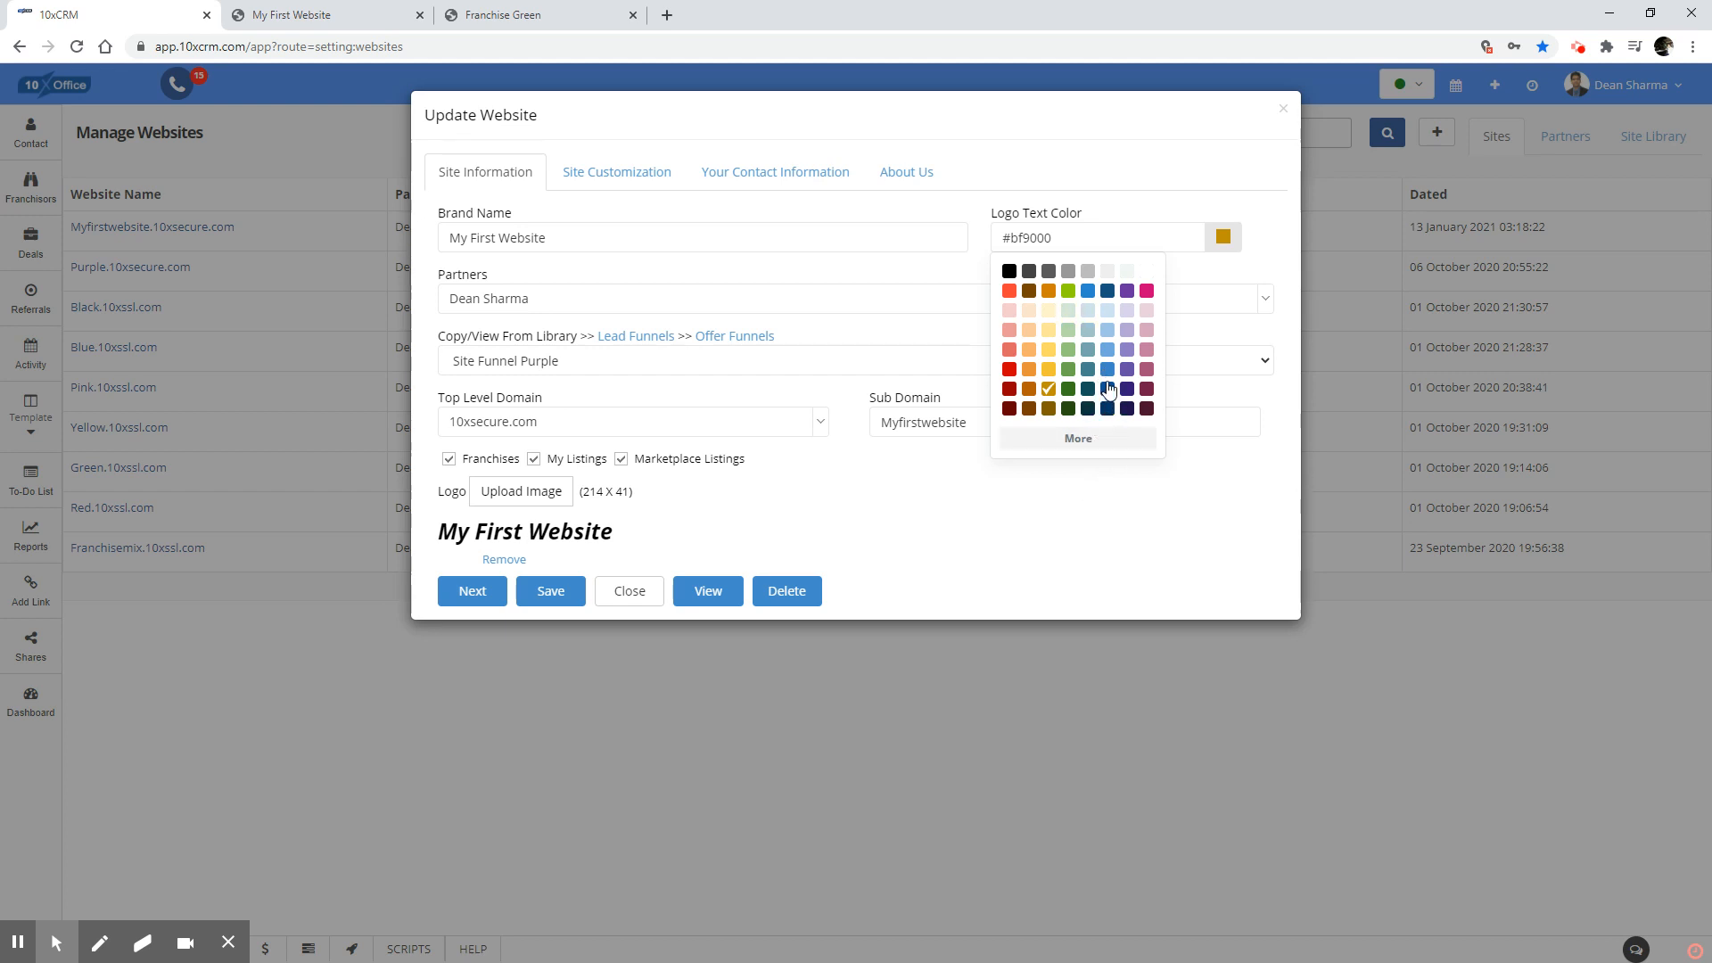
pyautogui.click(1118, 440)
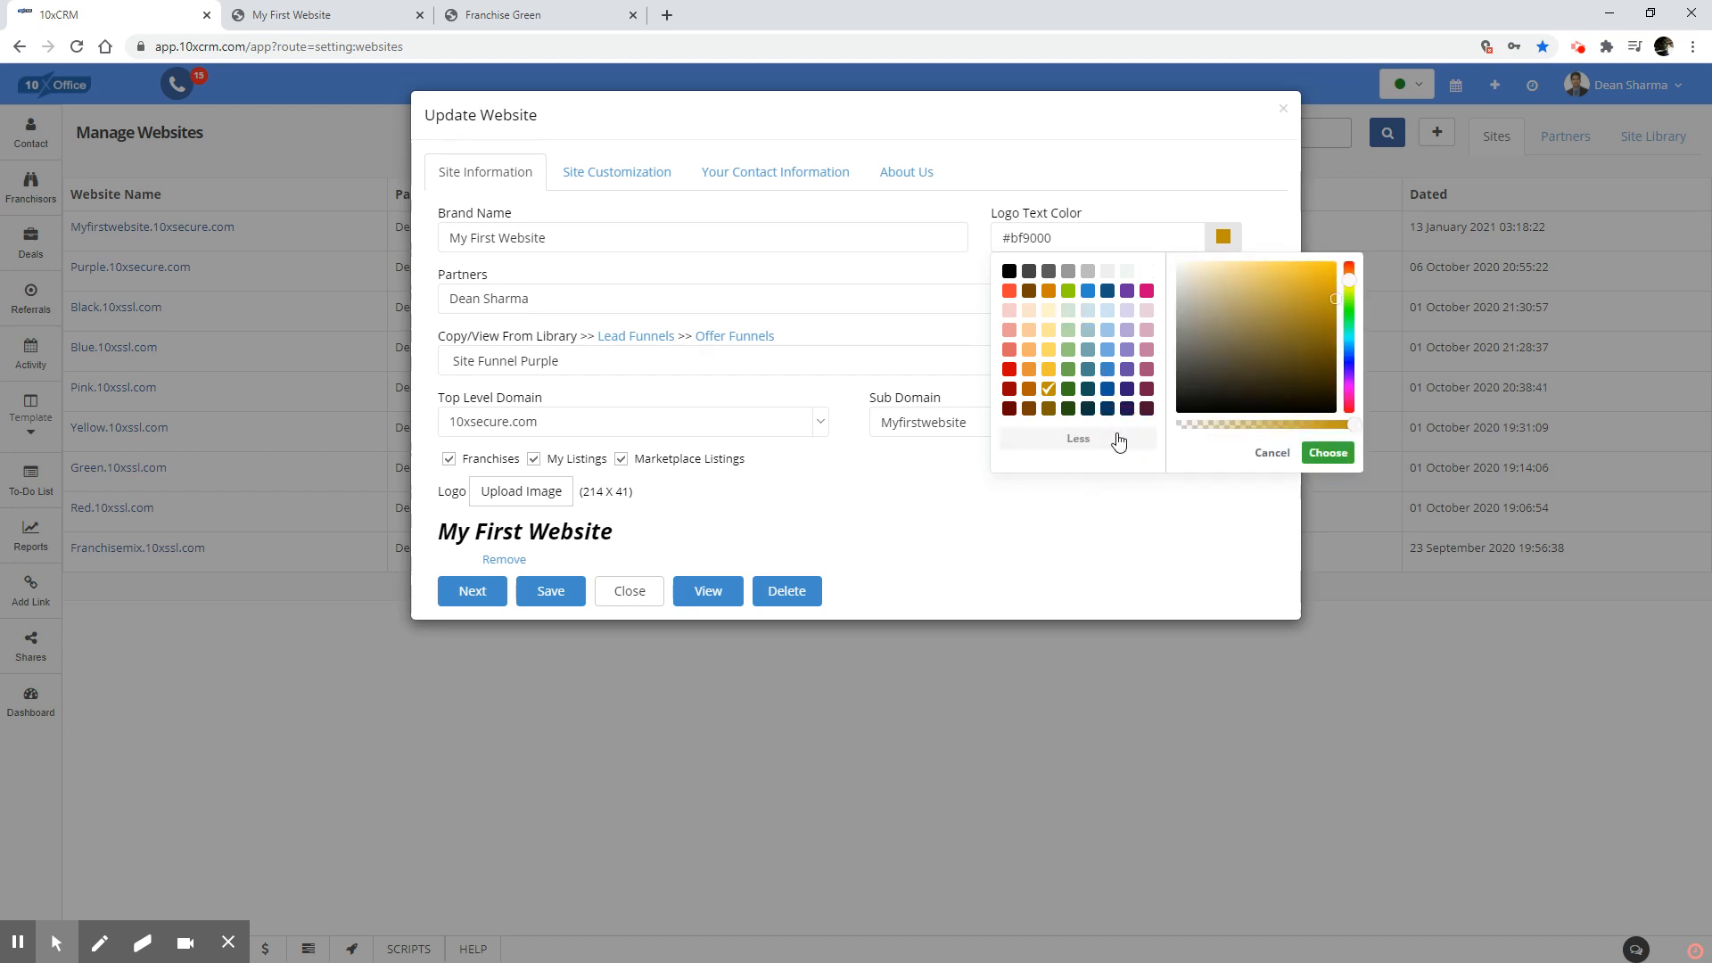
pyautogui.click(1194, 356)
pyautogui.click(1318, 454)
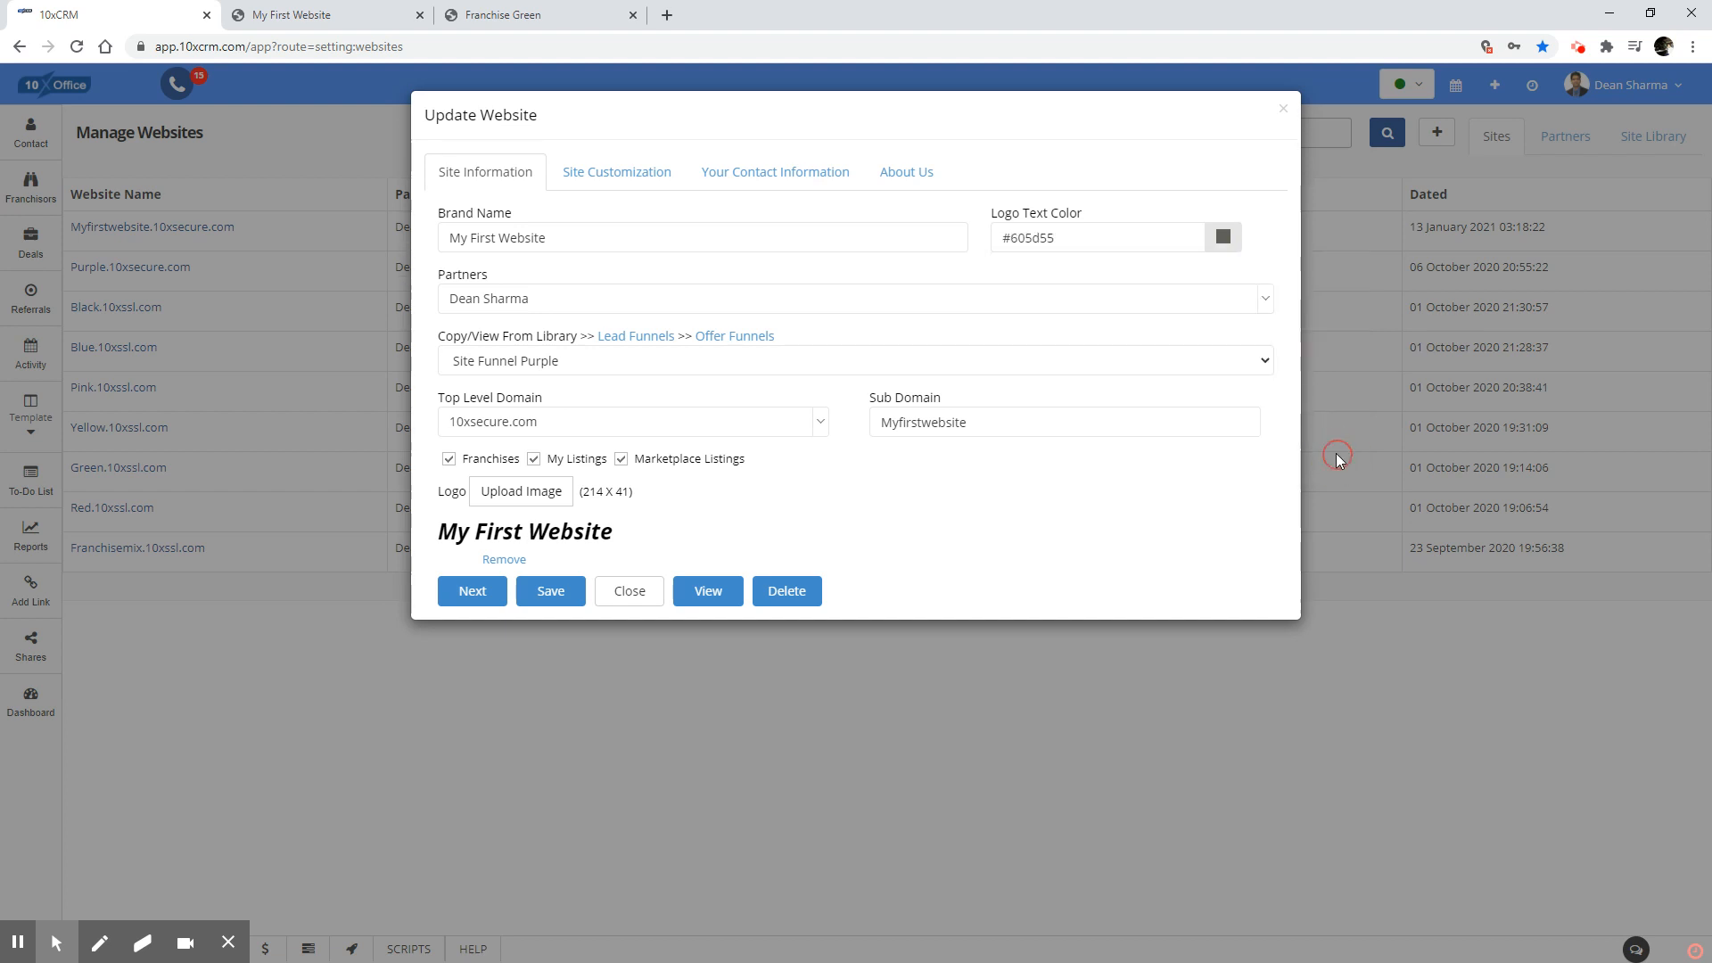
pyautogui.click(555, 592)
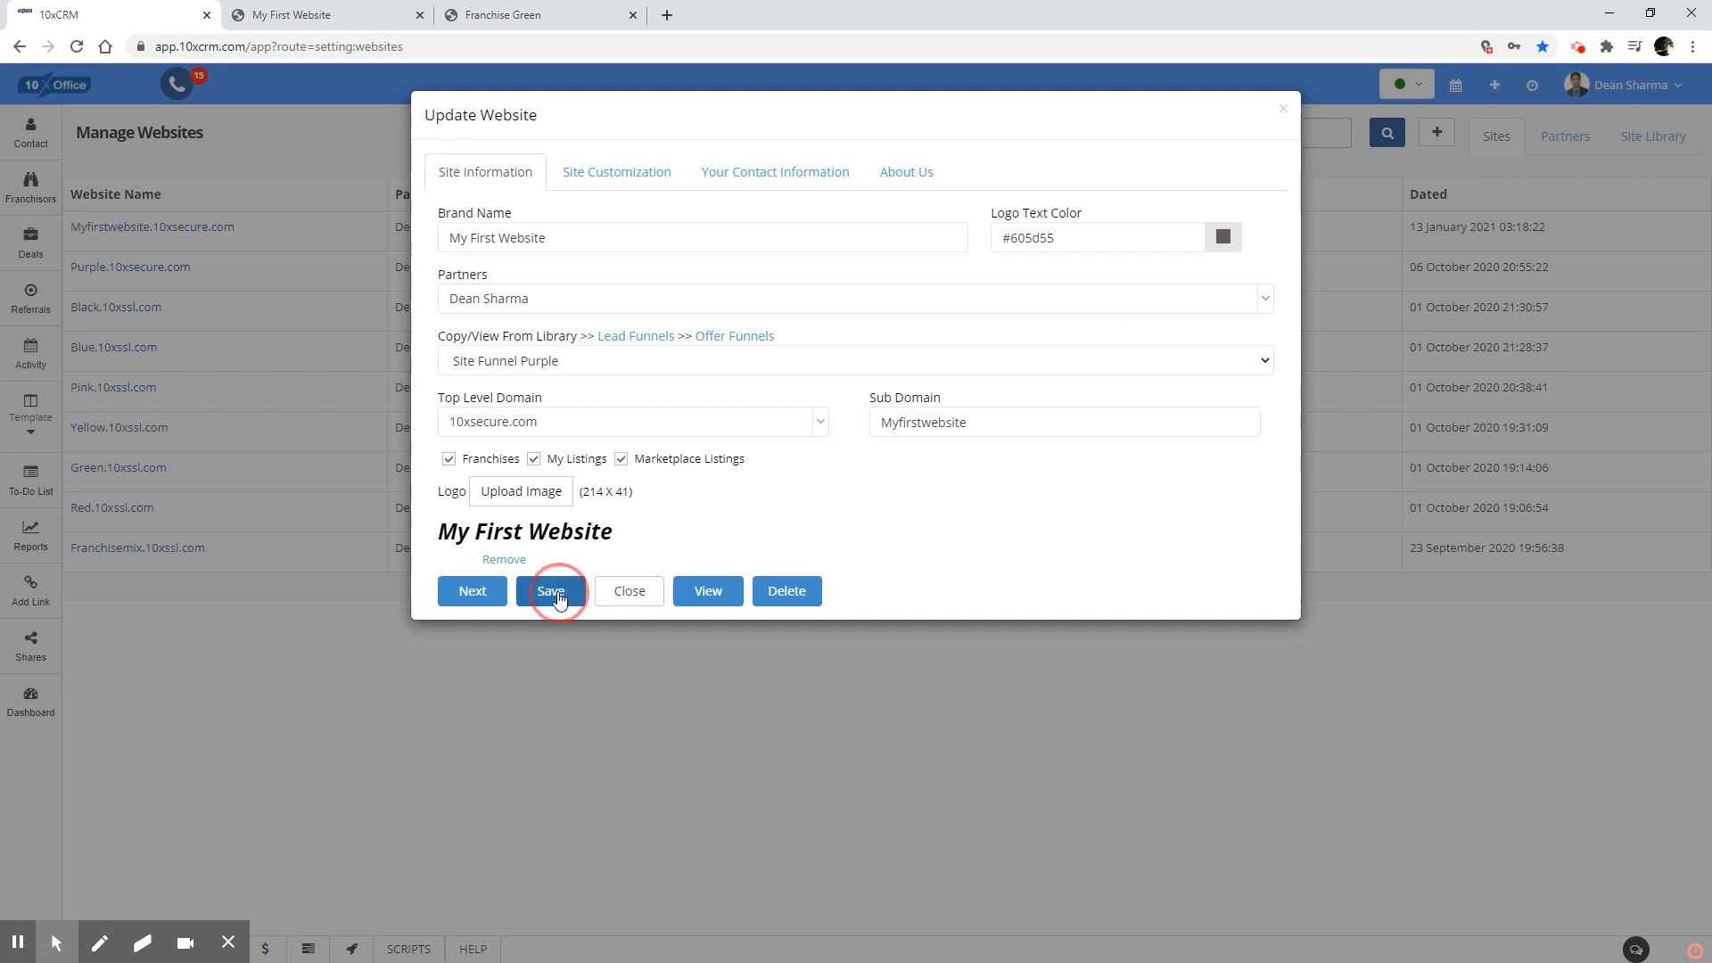
# Review the new logo color, banner and listings on the live My First Website page, then compare them with Franchise Green.
pyautogui.click(303, 14)
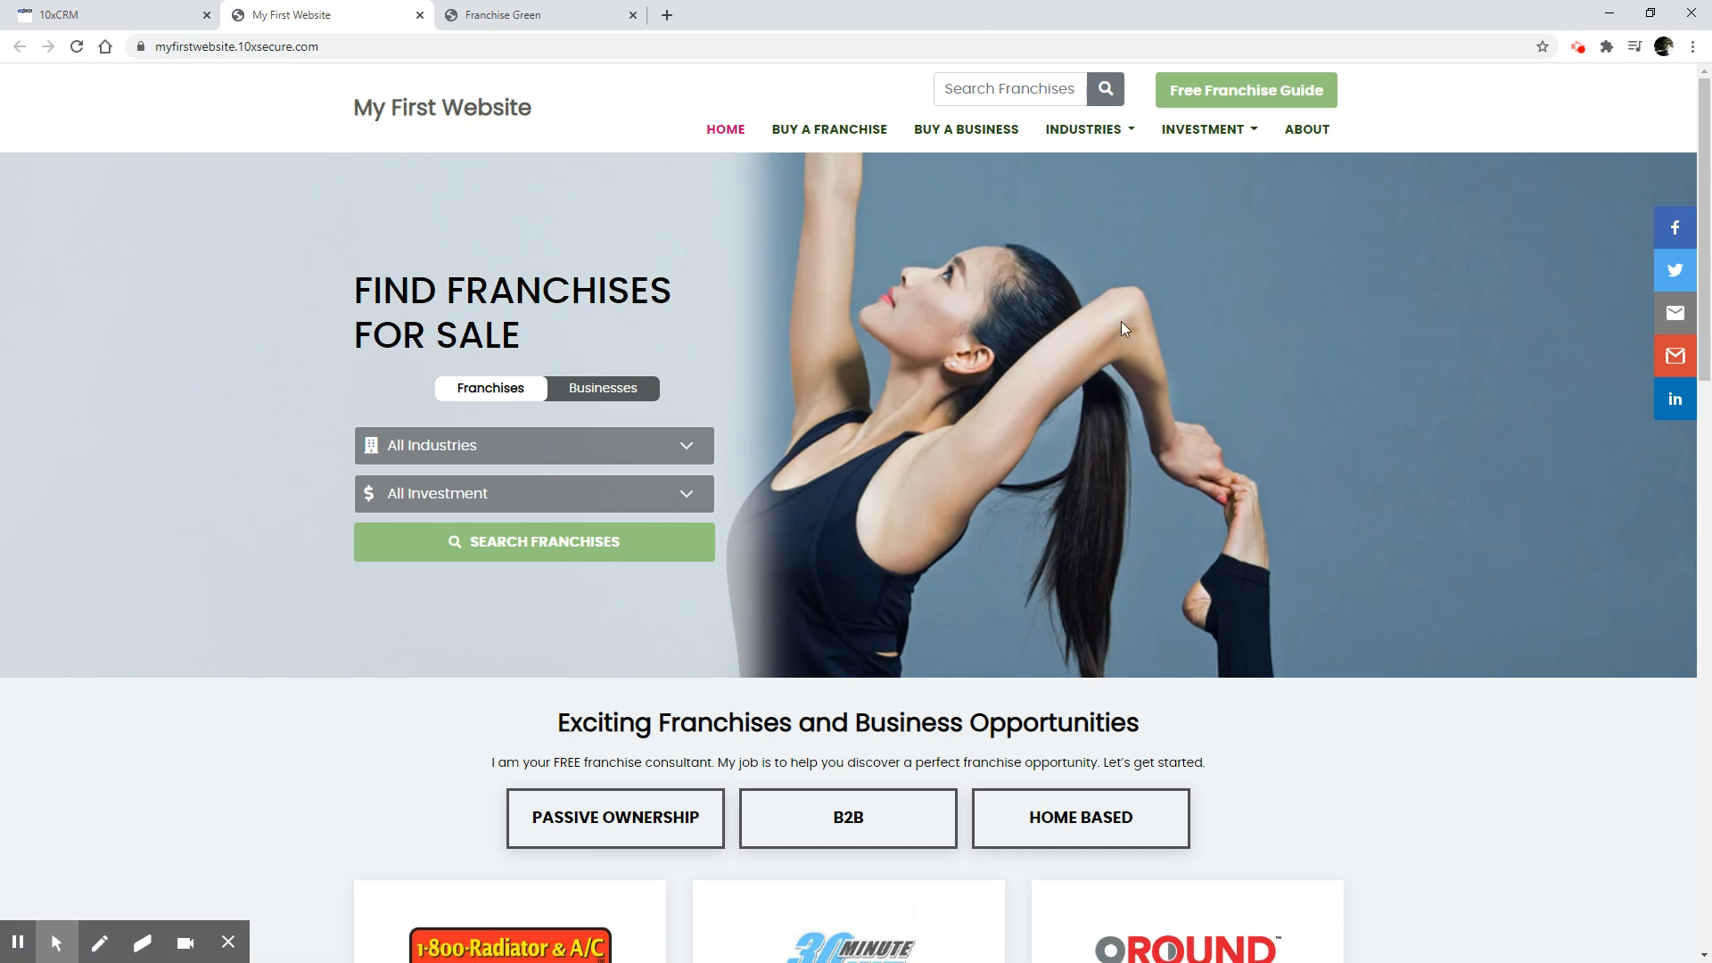
pyautogui.scroll(-5, 1133, 323)
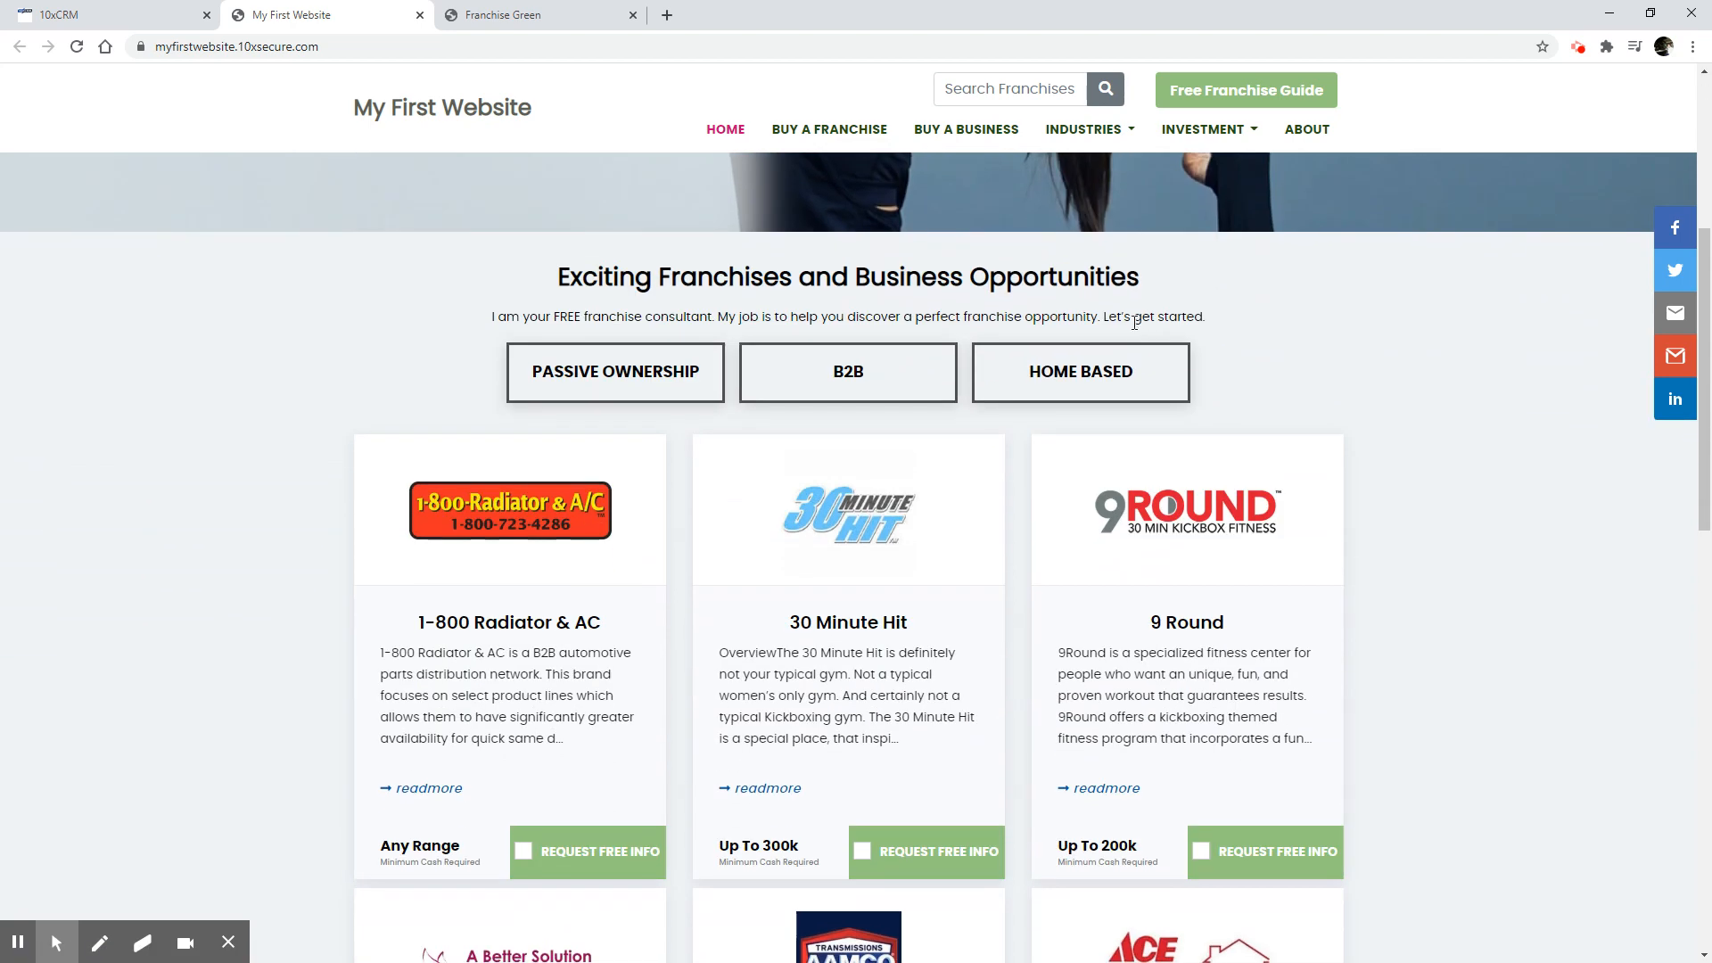
pyautogui.scroll(3, 1134, 323)
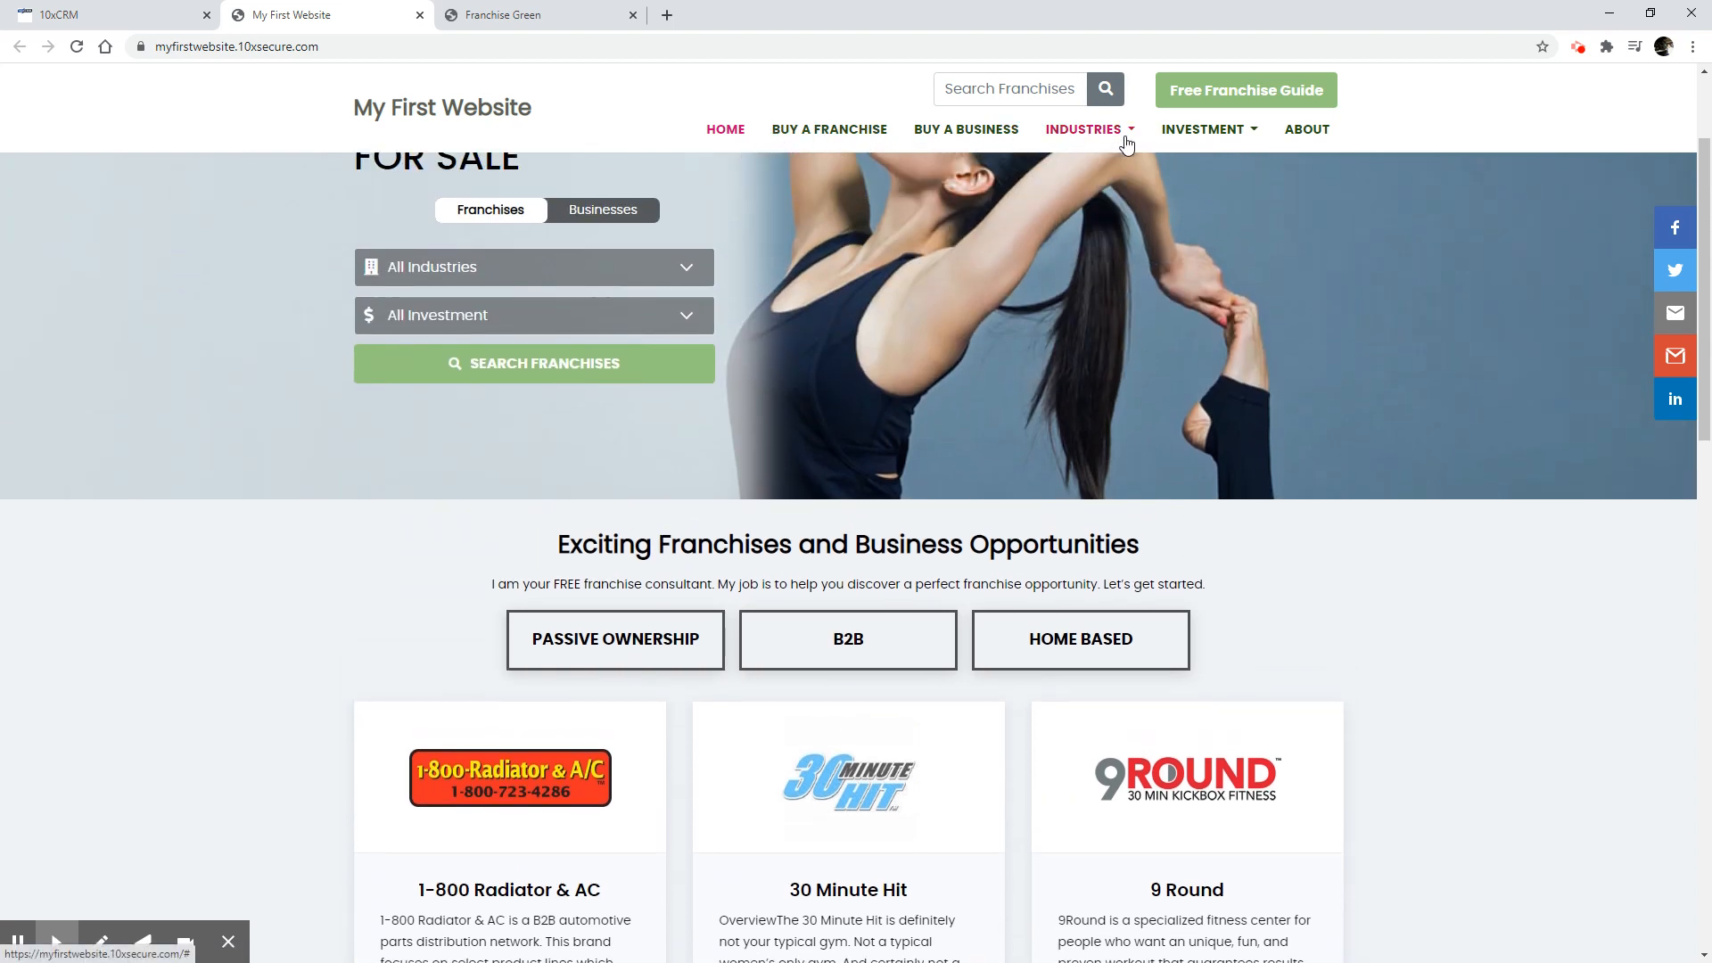
pyautogui.click(535, 15)
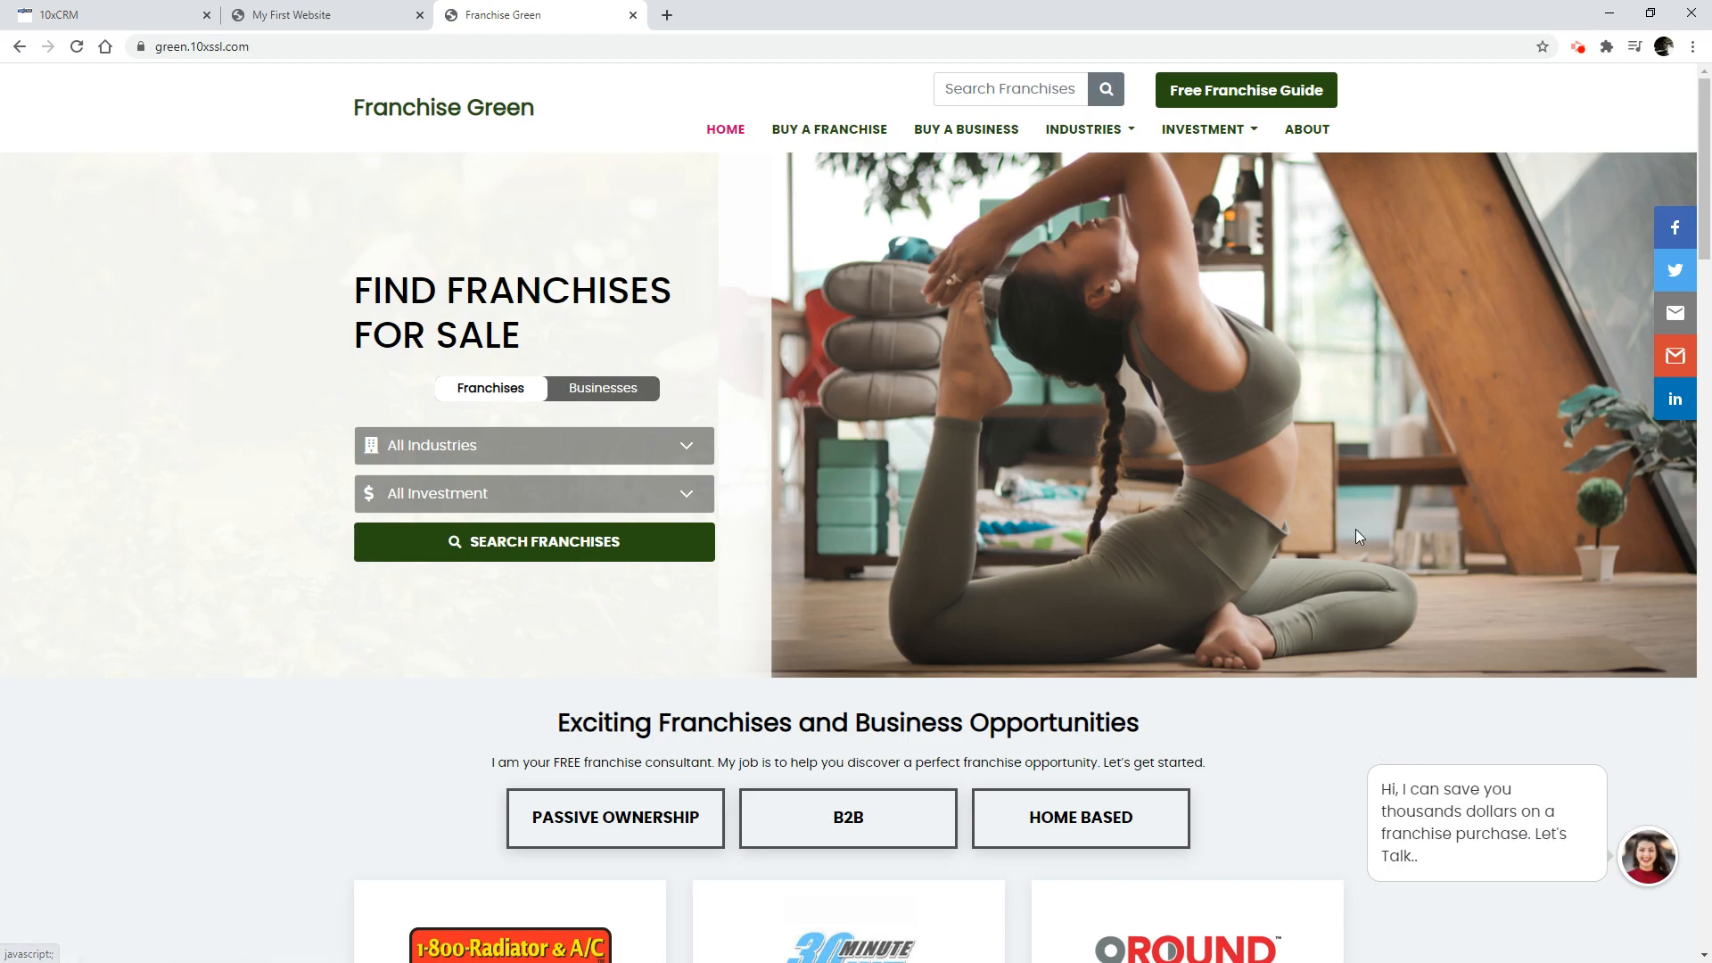
pyautogui.scroll(-8, 1345, 544)
pyautogui.scroll(-6, 1345, 551)
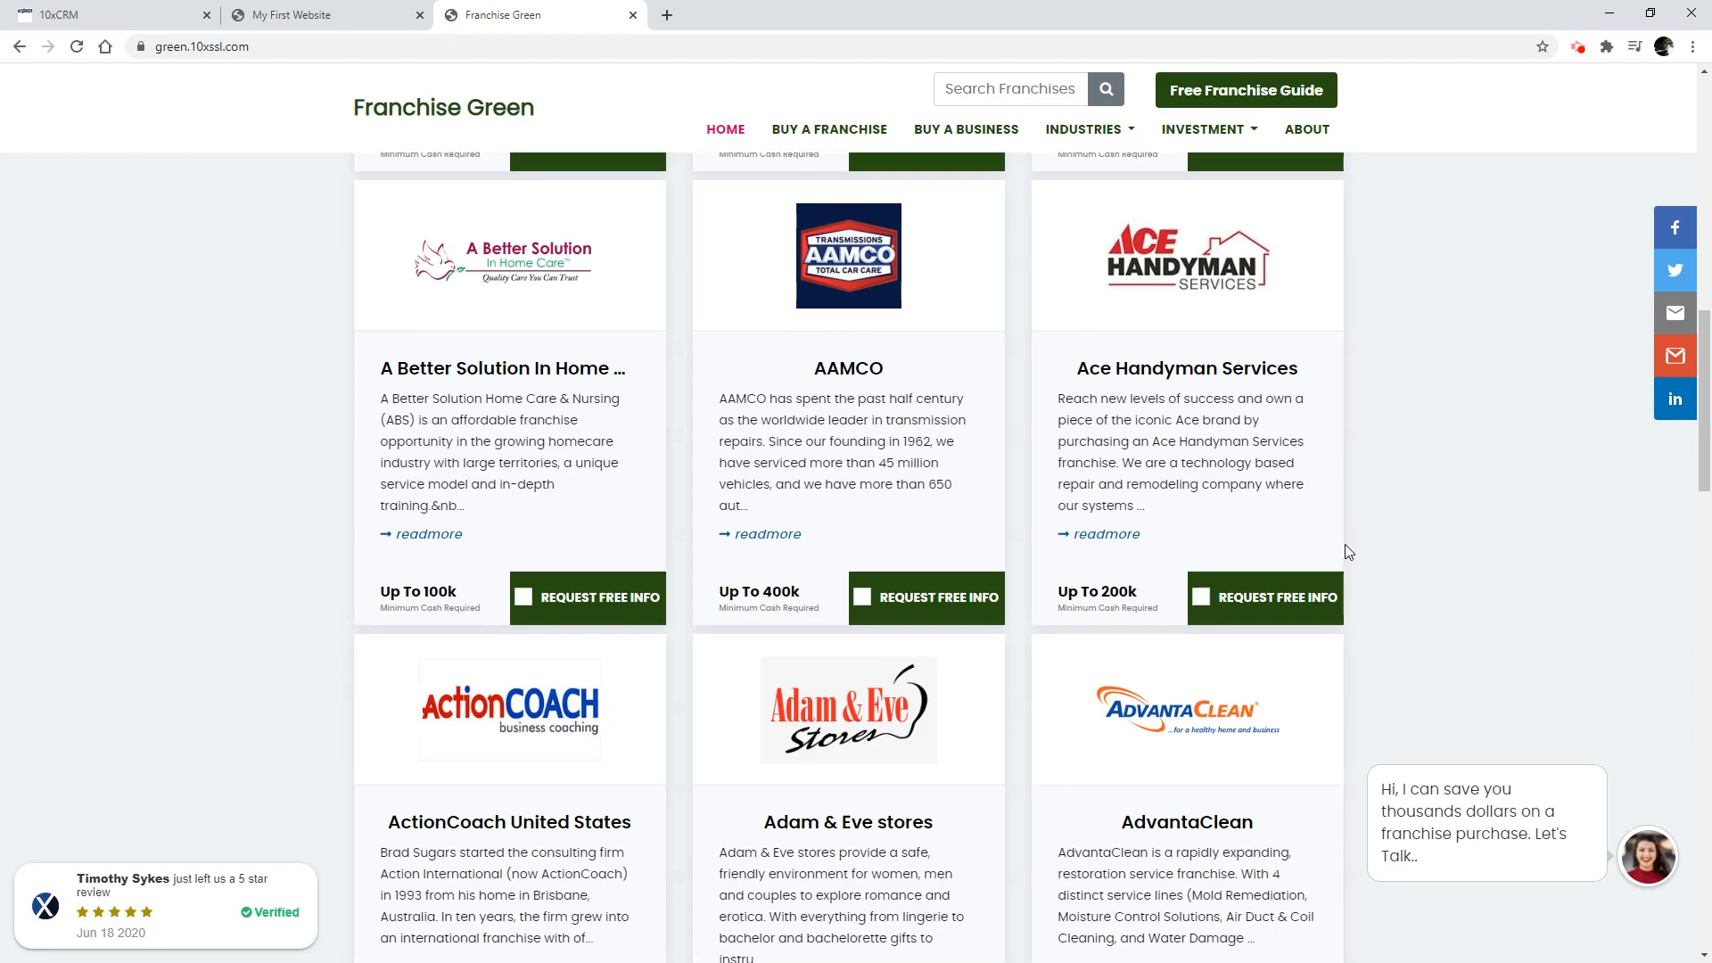
pyautogui.scroll(14, 1345, 551)
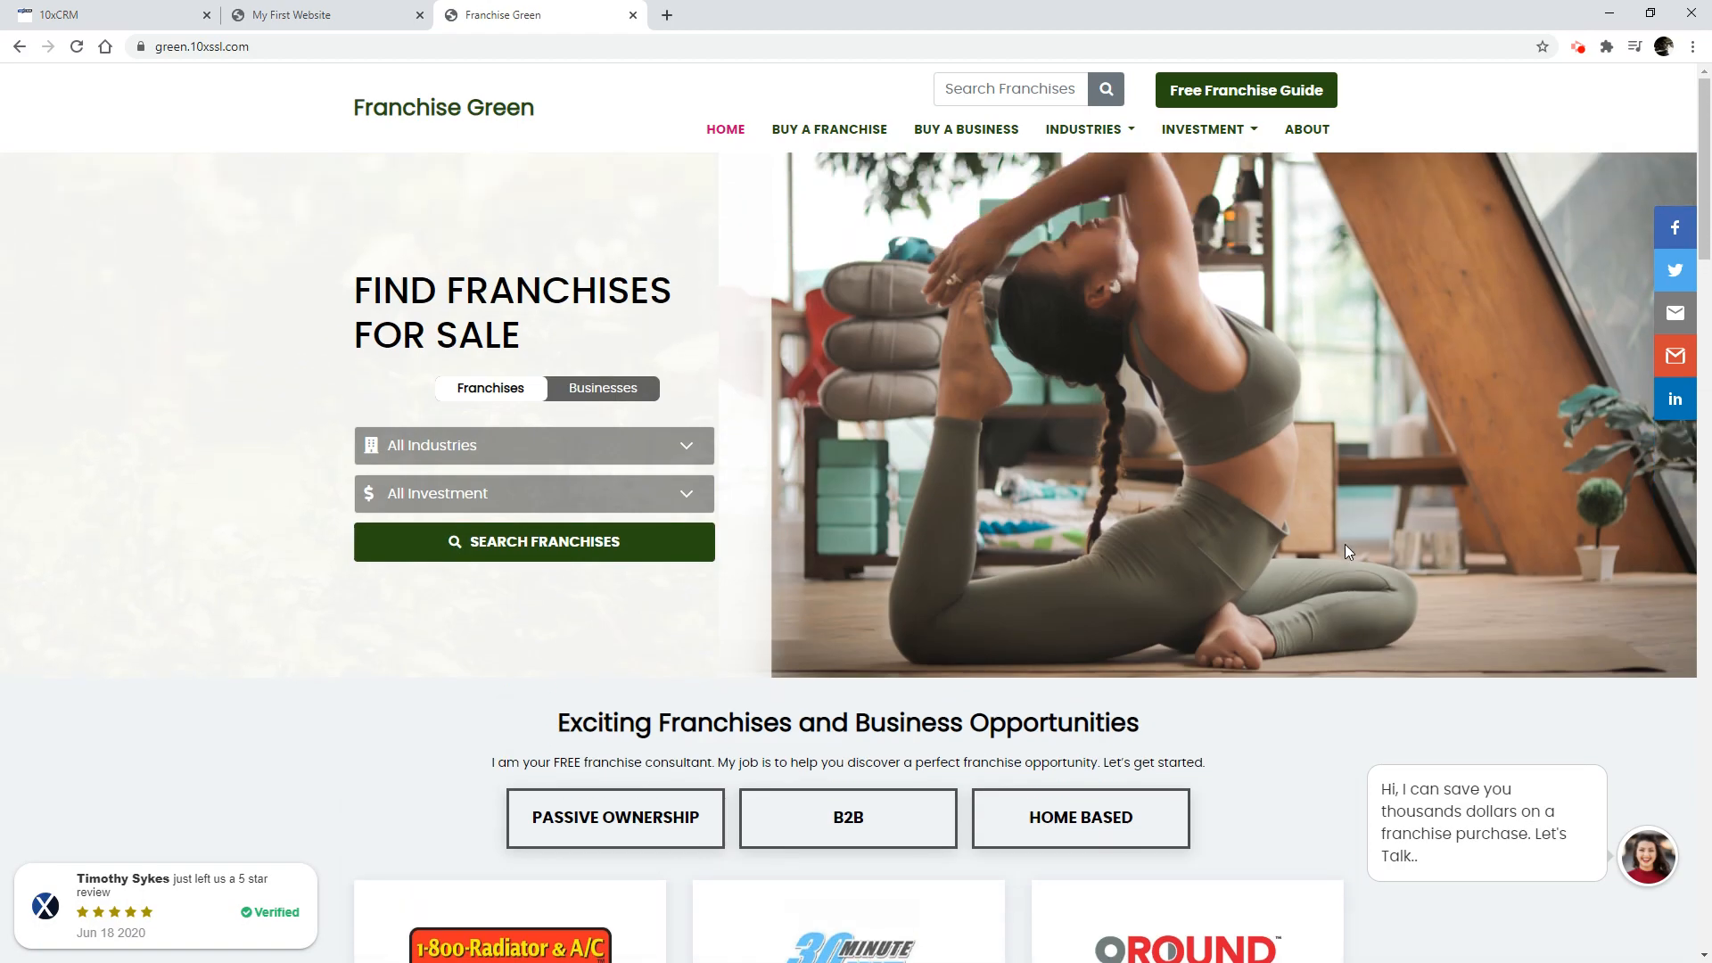